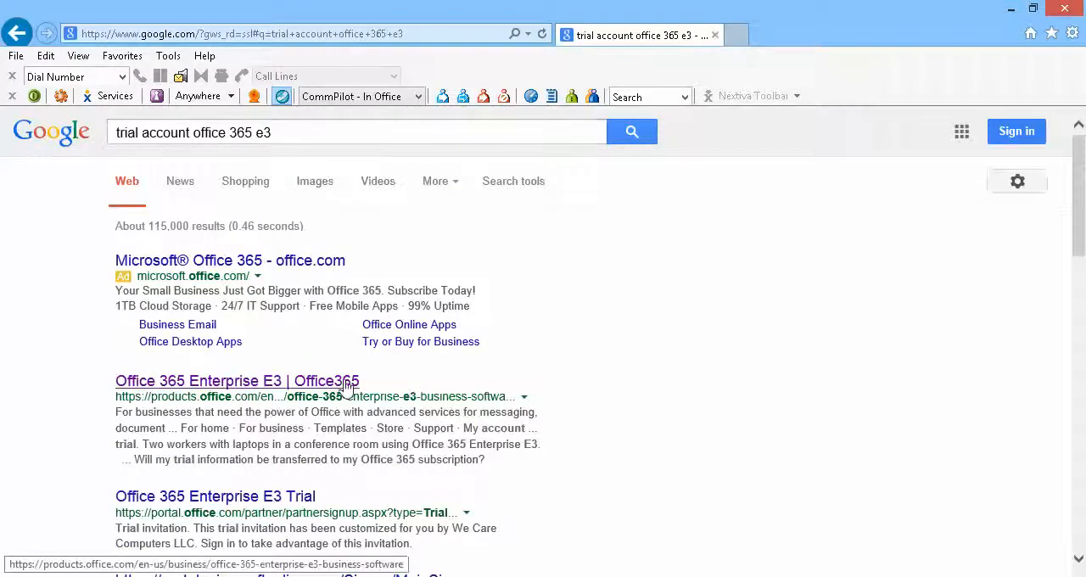
Open the Office 365 Enterprise E3 product page from the search results and start its free trial sign-up
left_click(348, 383)
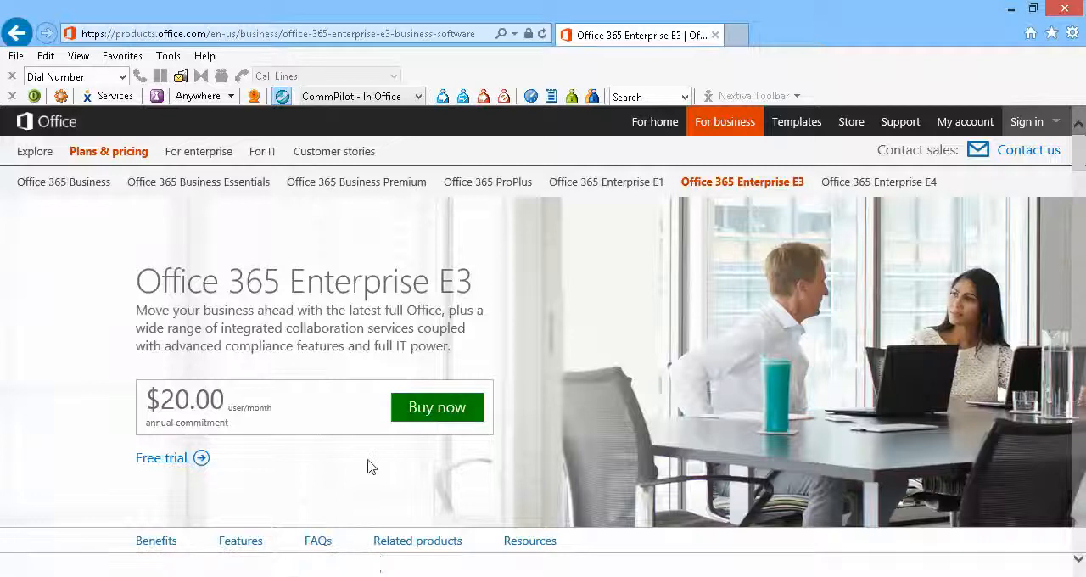
left_click(169, 459)
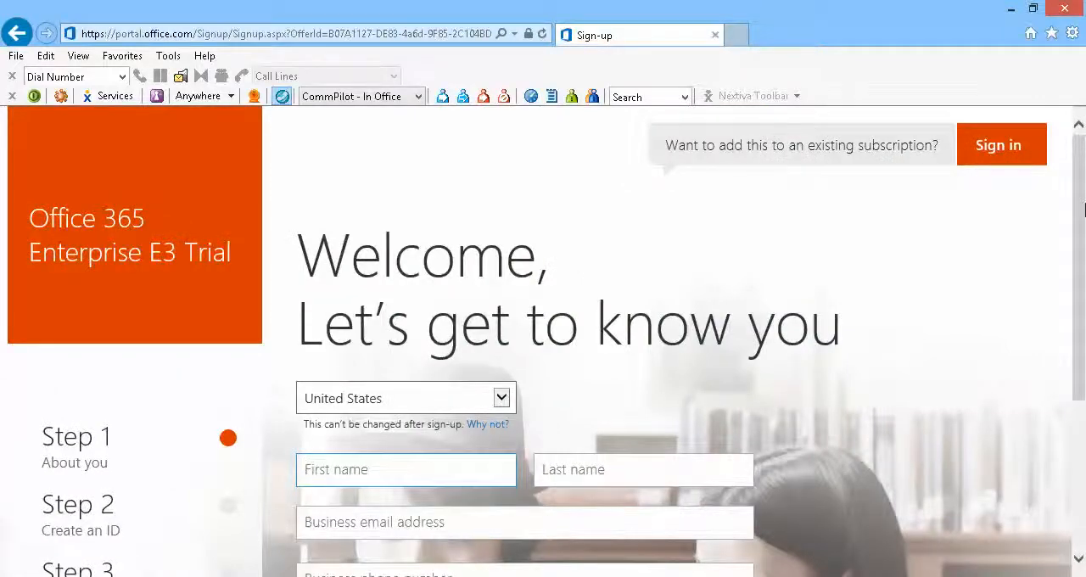
Enter the subscriber's first name, last name and business email address in the trial sign-up form
scroll(866, 232, "down", 1)
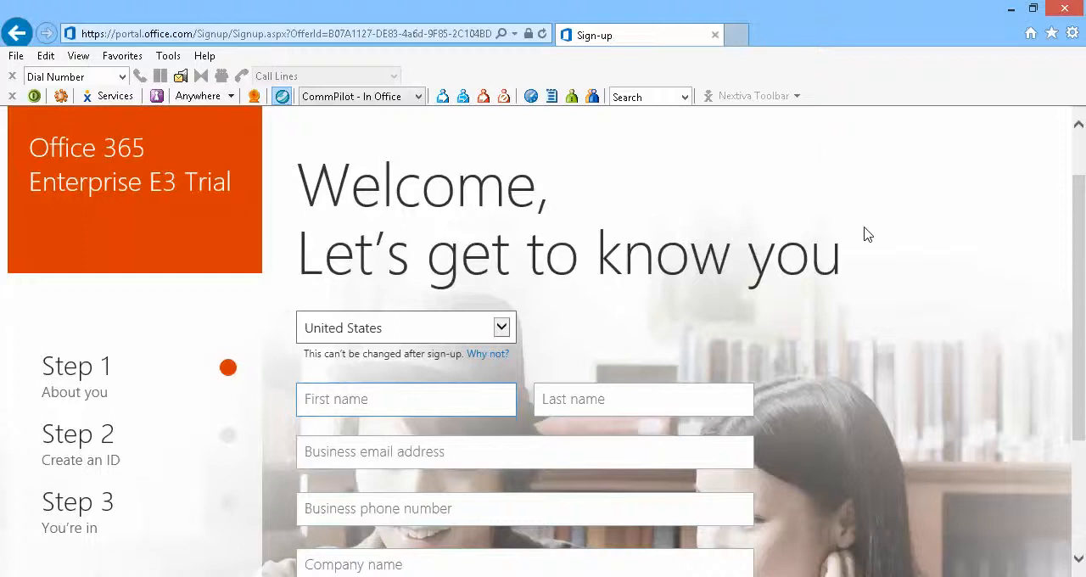
scroll(866, 235, "down", 1)
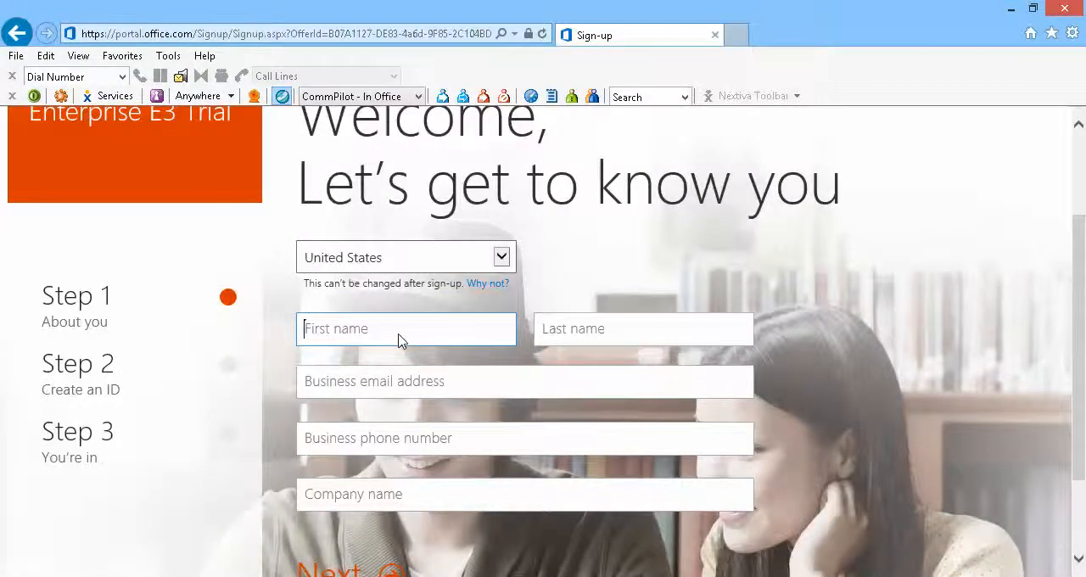
key("Tab")
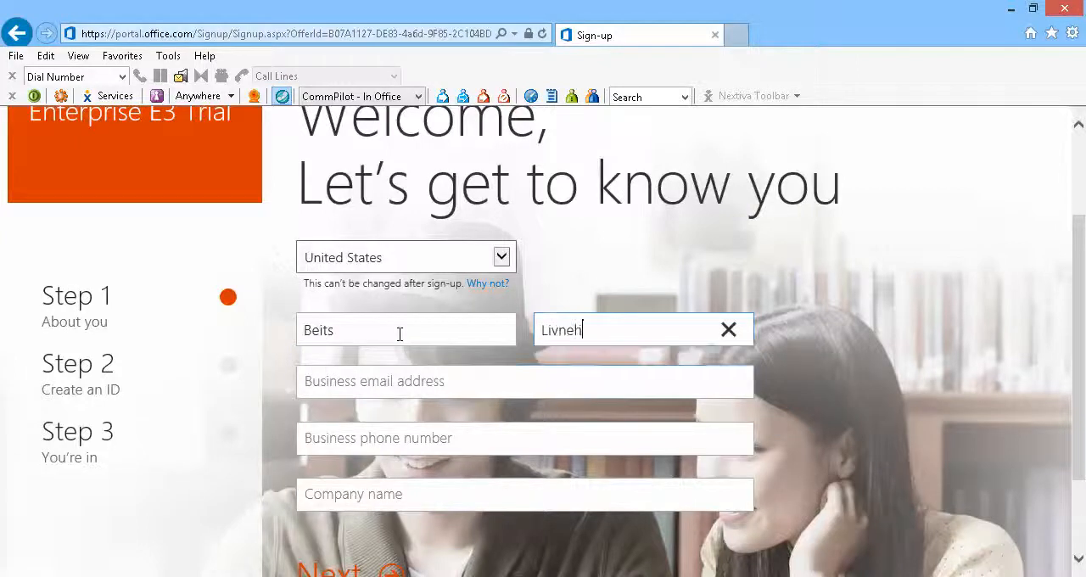
key("Tab")
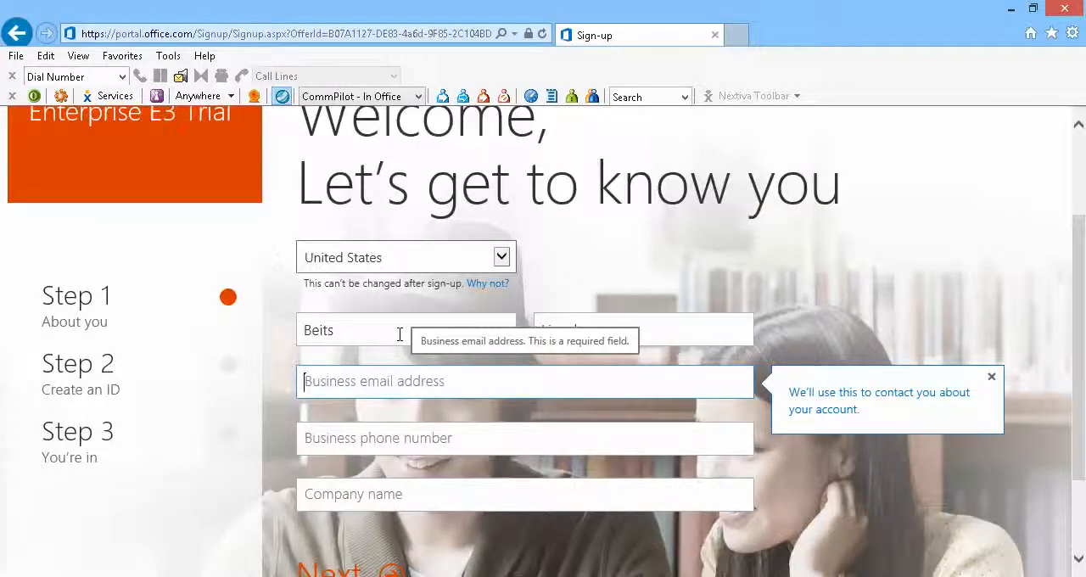
key("Tab")
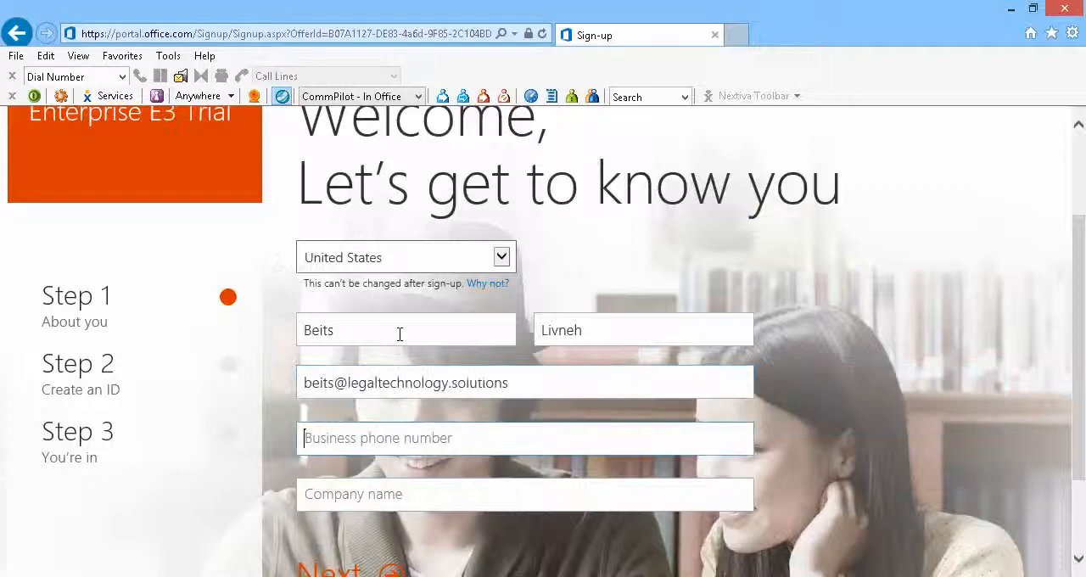
Enter the business phone number and the company name legal technology solutions, and continue to user ID creation
type("48061")
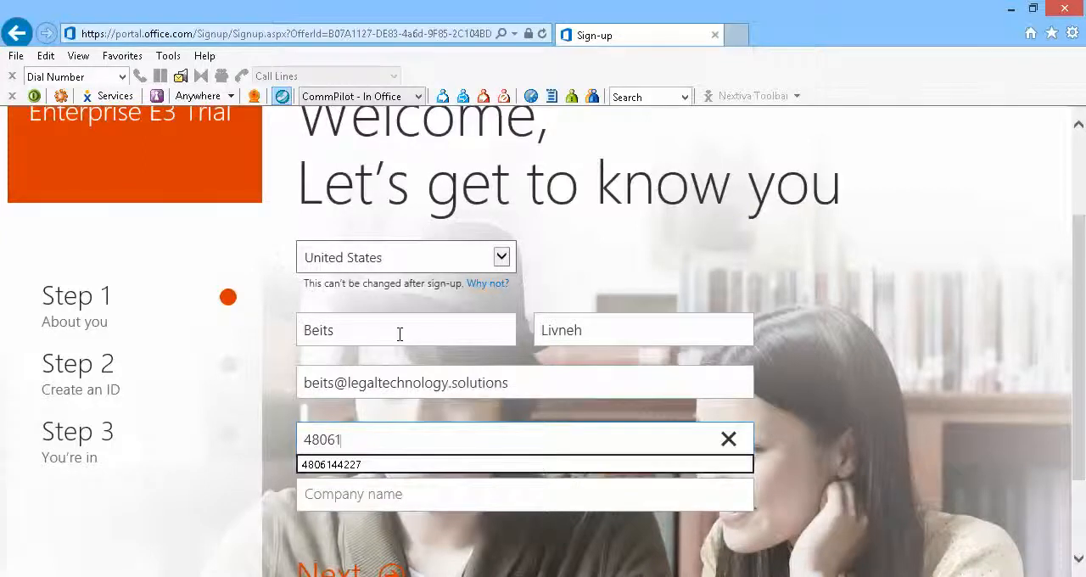
key("Down")
key("Tab")
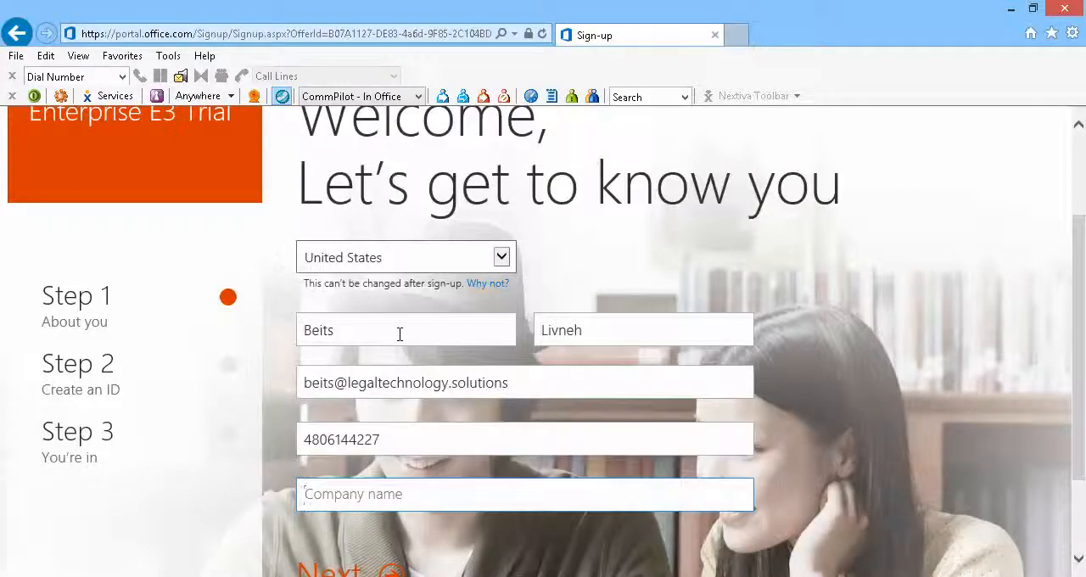
type("L")
key("Down")
key("Tab")
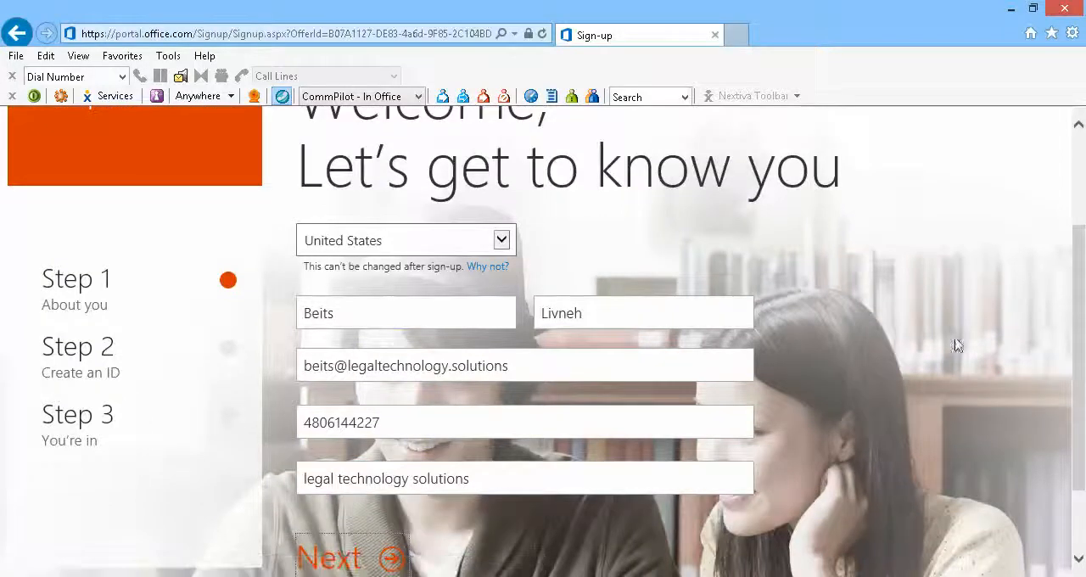
scroll(455, 393, "down", 1)
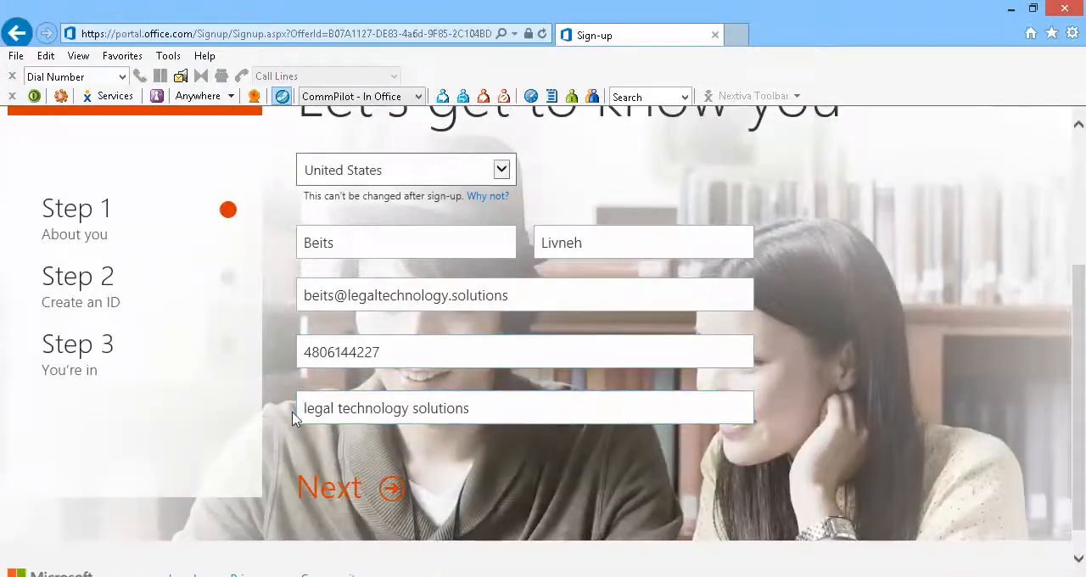
left_click(388, 408)
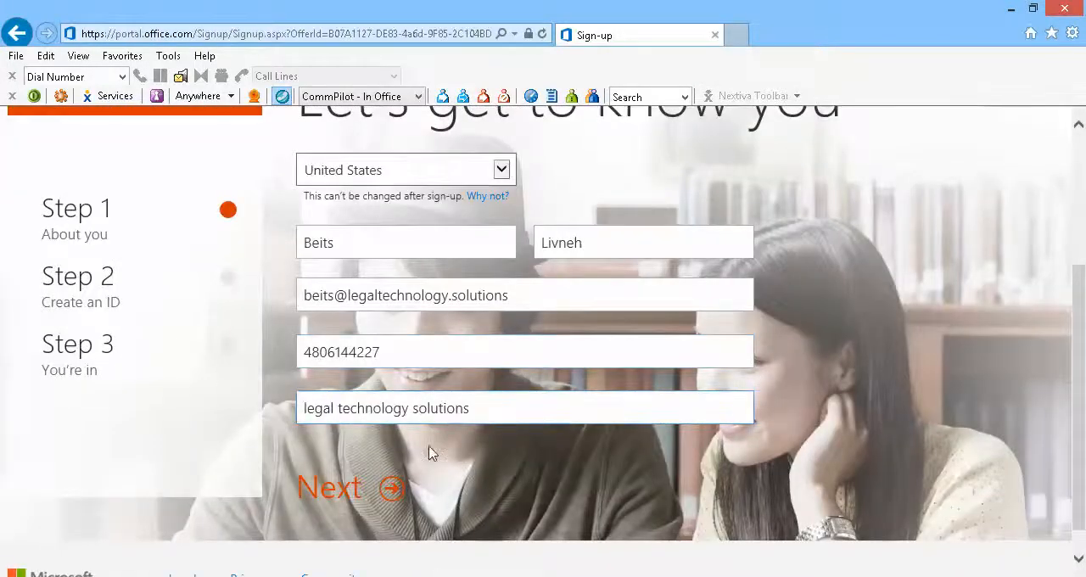
left_click(337, 492)
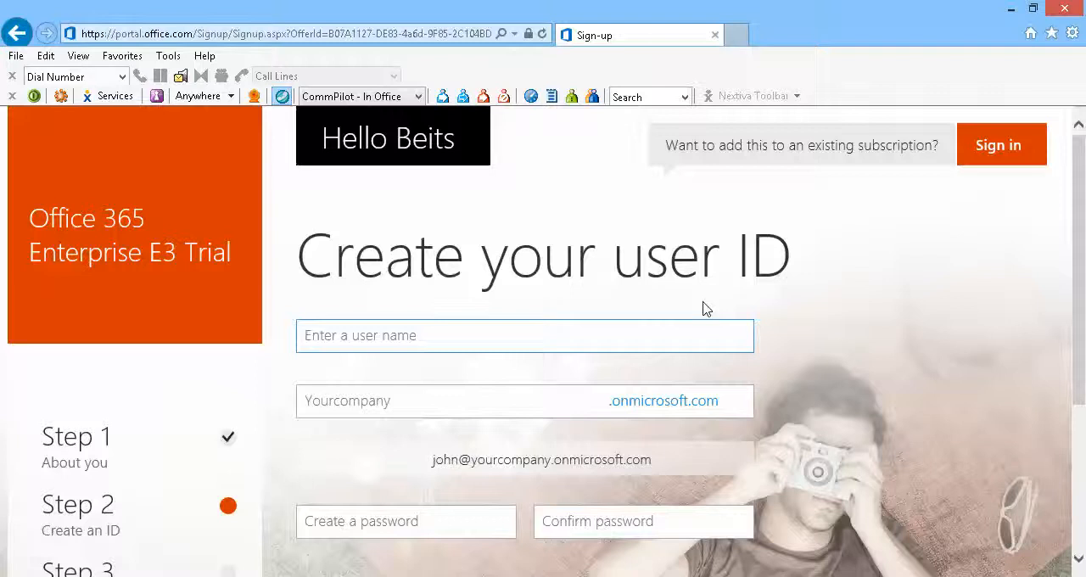
Enter the subscriber's user name for the first part of the new user ID
left_click(442, 339)
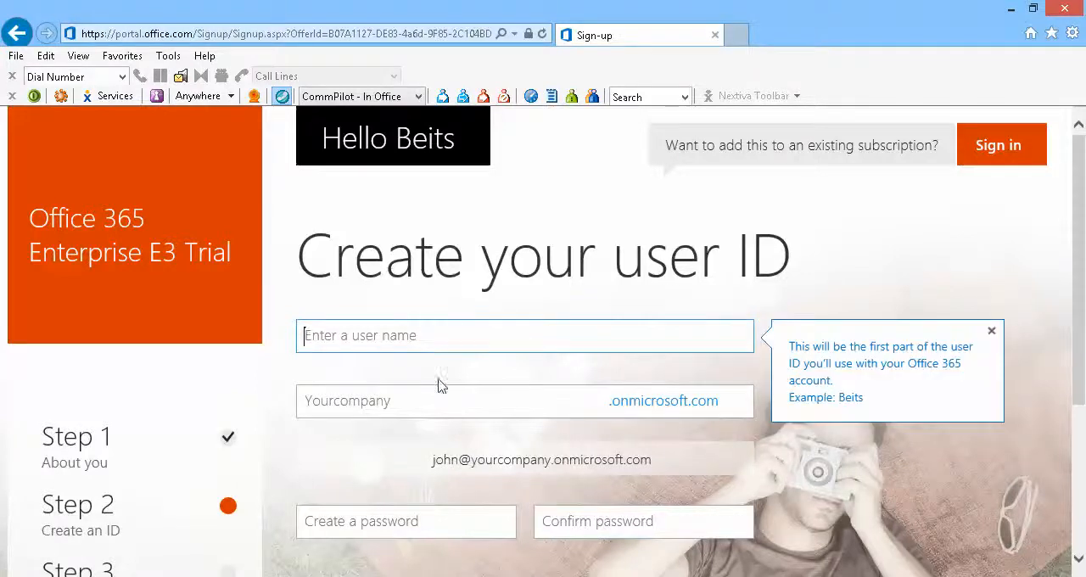
left_click_drag(433, 459, 632, 469)
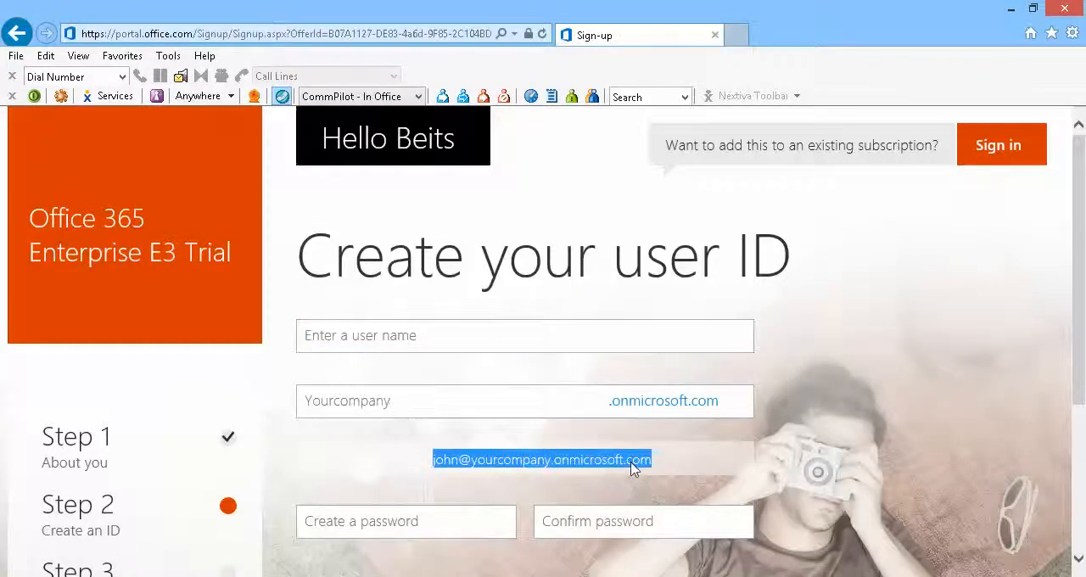
mouse_move(500, 416)
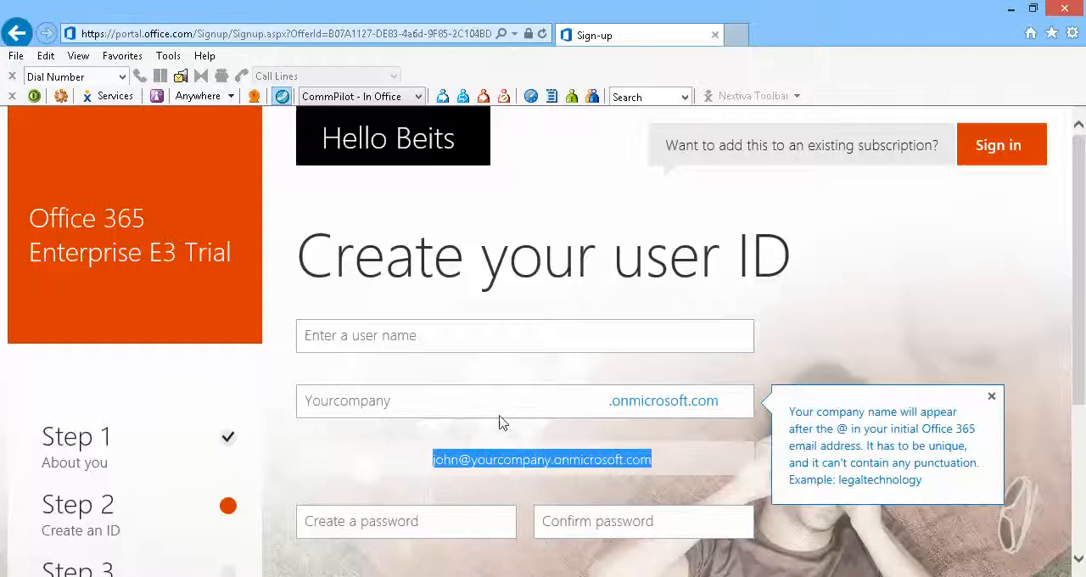
mouse_move(482, 331)
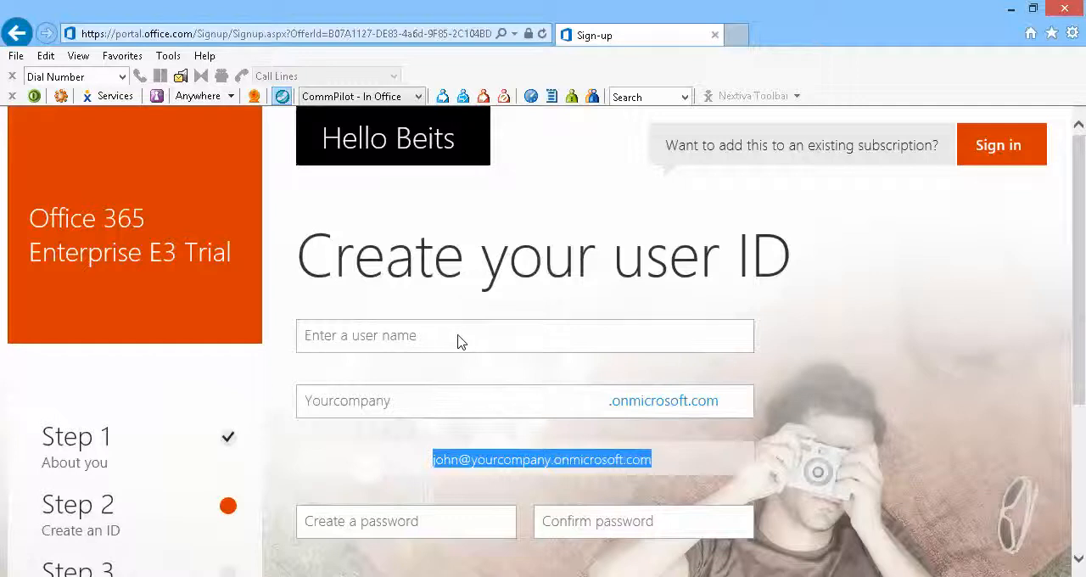
left_click(456, 341)
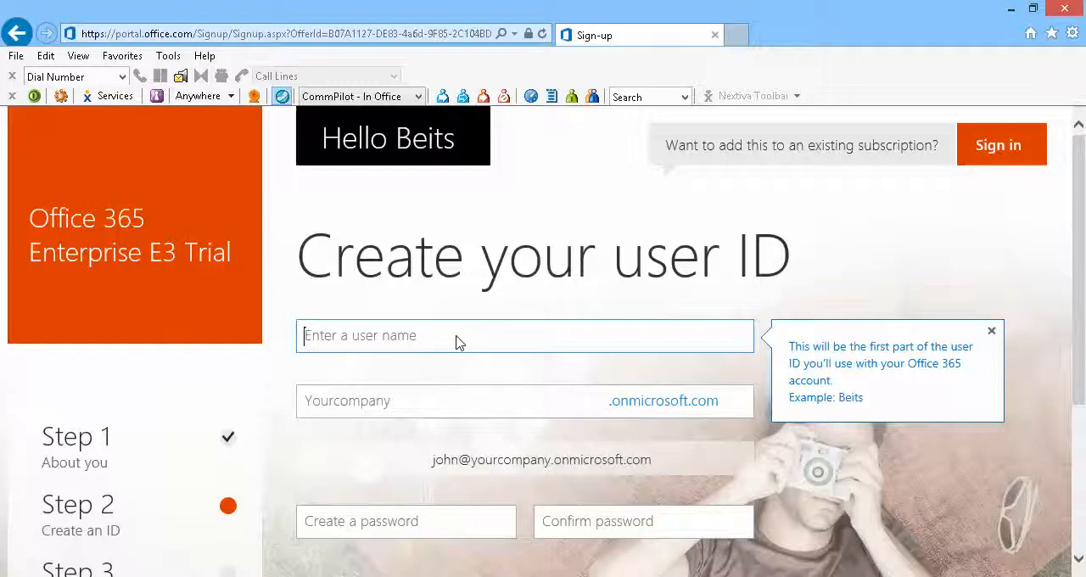
type("beits")
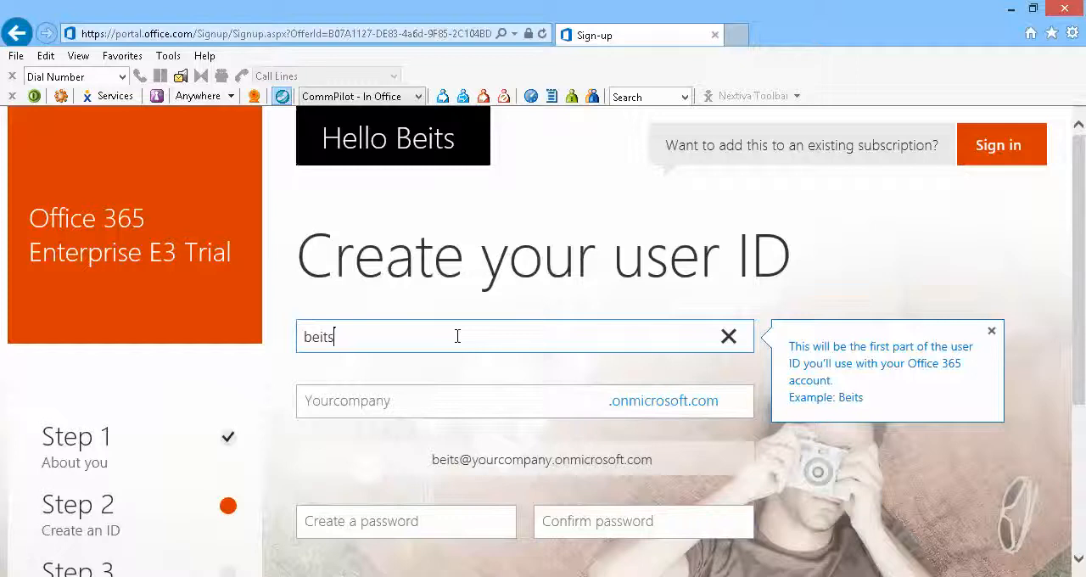
Set the company part of the onmicrosoft.com user ID to testlegalaccount and check the resulting address
key("Tab")
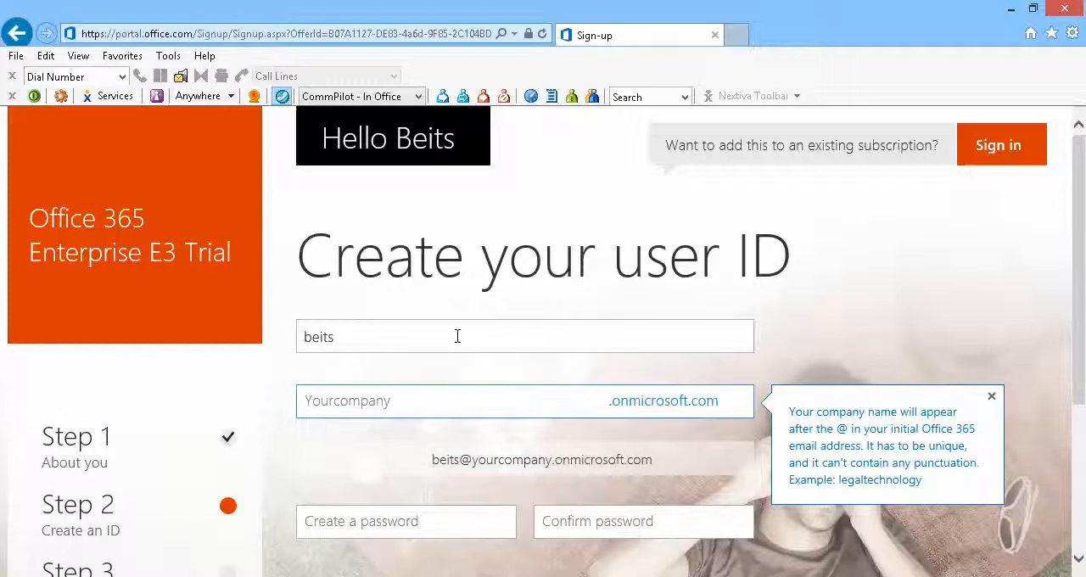
type("testlegalaccount")
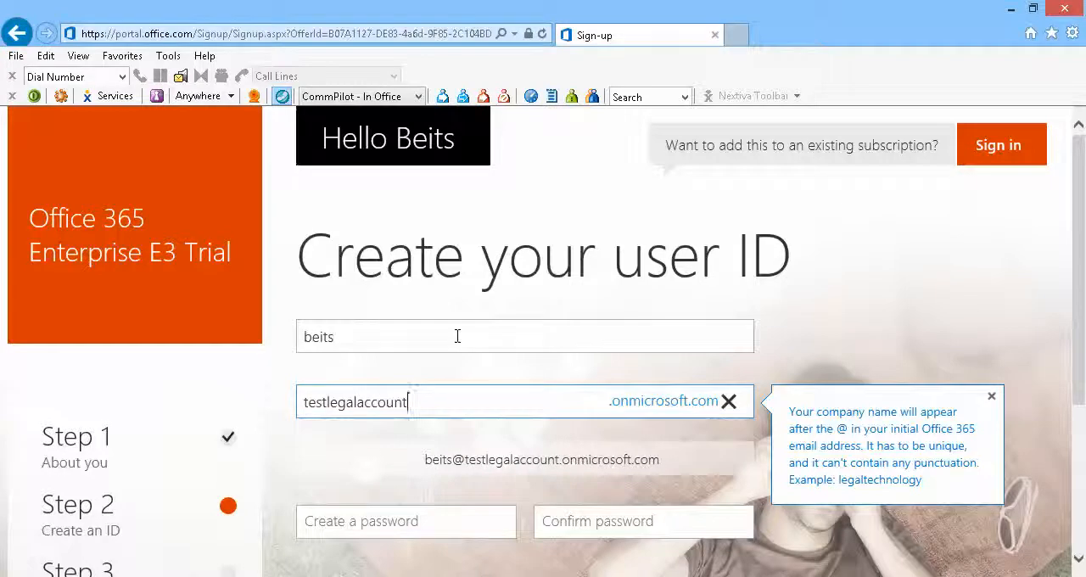
left_click_drag(425, 458, 669, 460)
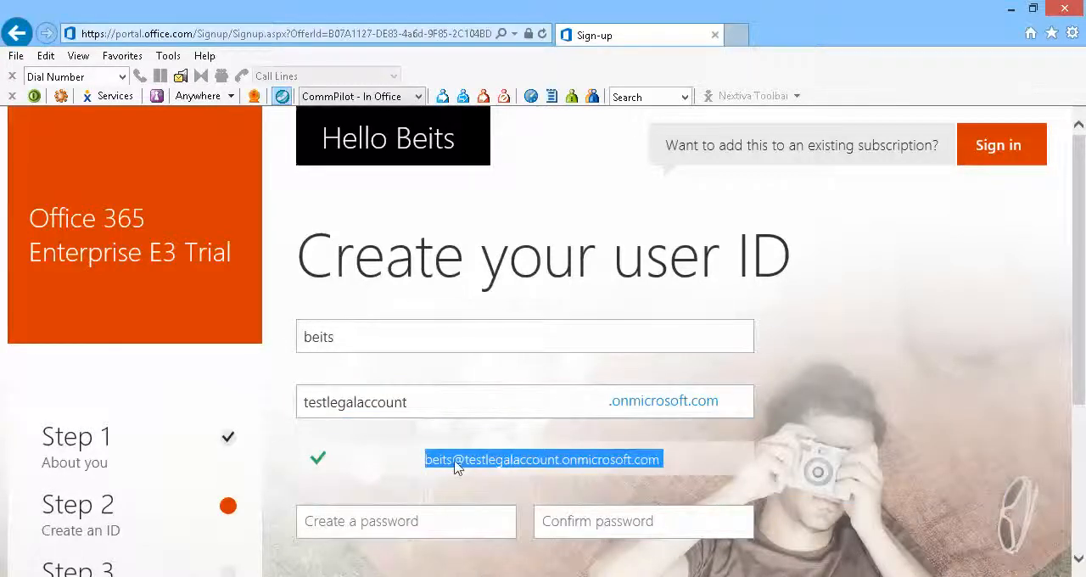
Create and confirm the account password, and continue to the verification stage
scroll(450, 468, "down", 1)
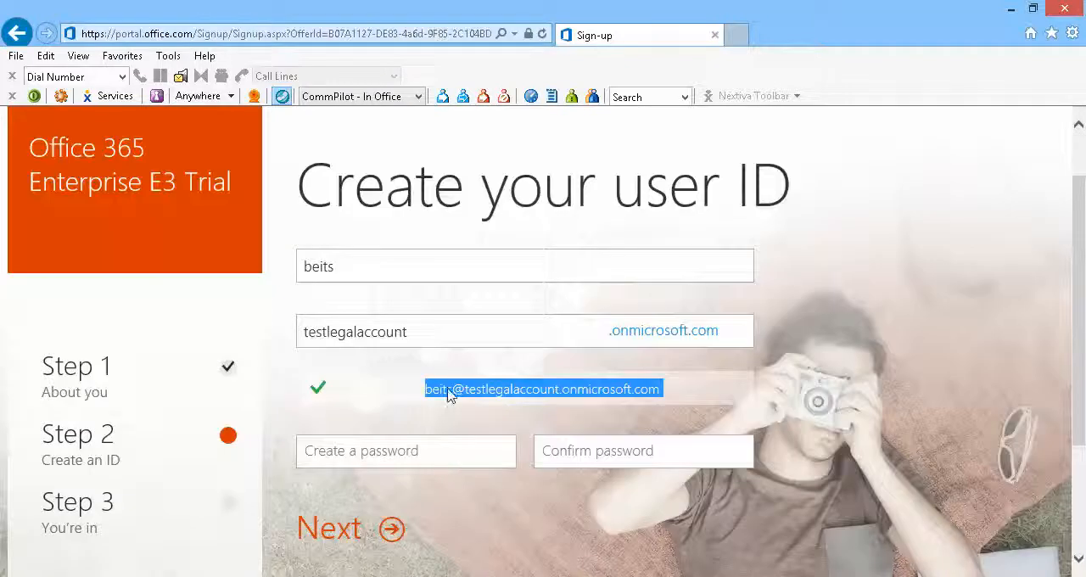
left_click(435, 454)
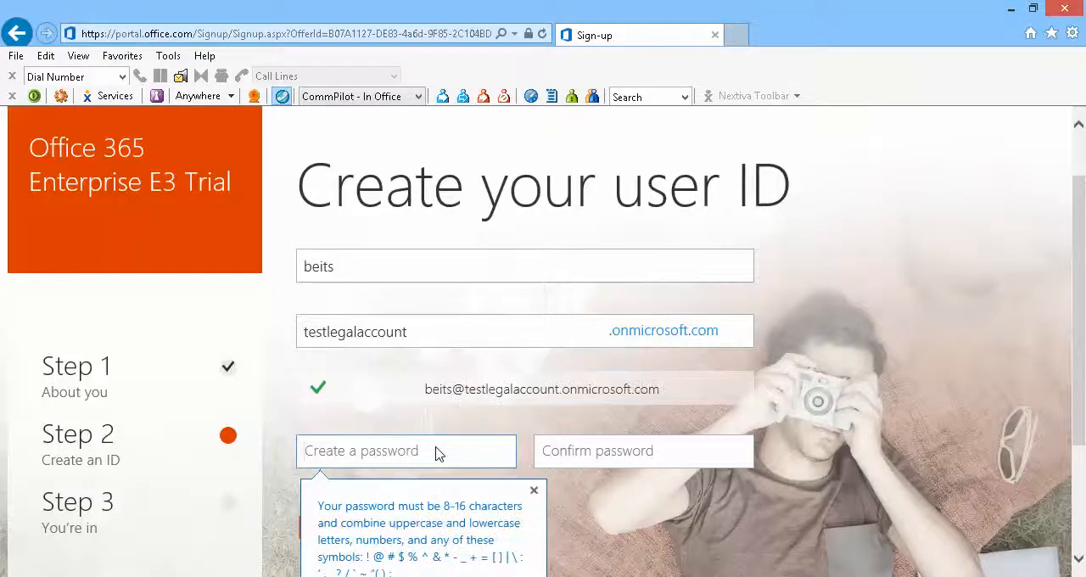
type("••••••••")
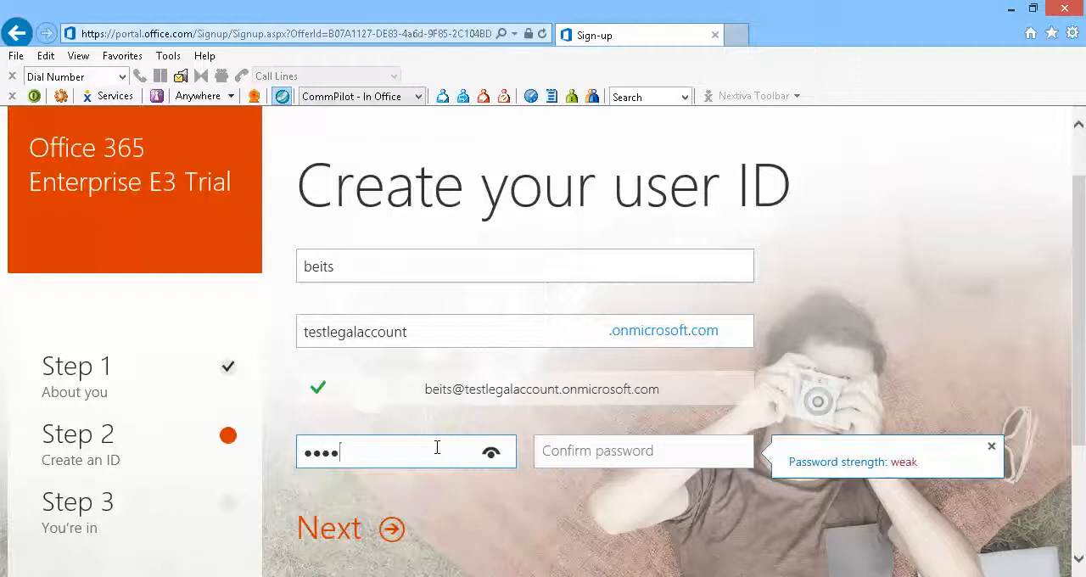
type("••••")
key("Tab")
type("••••••••••••")
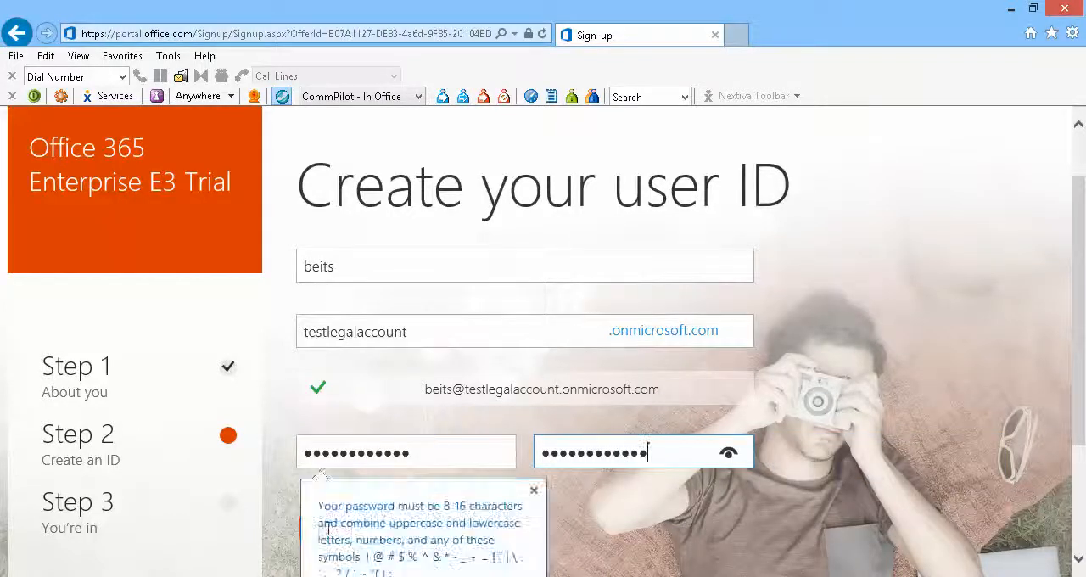
left_click(307, 536)
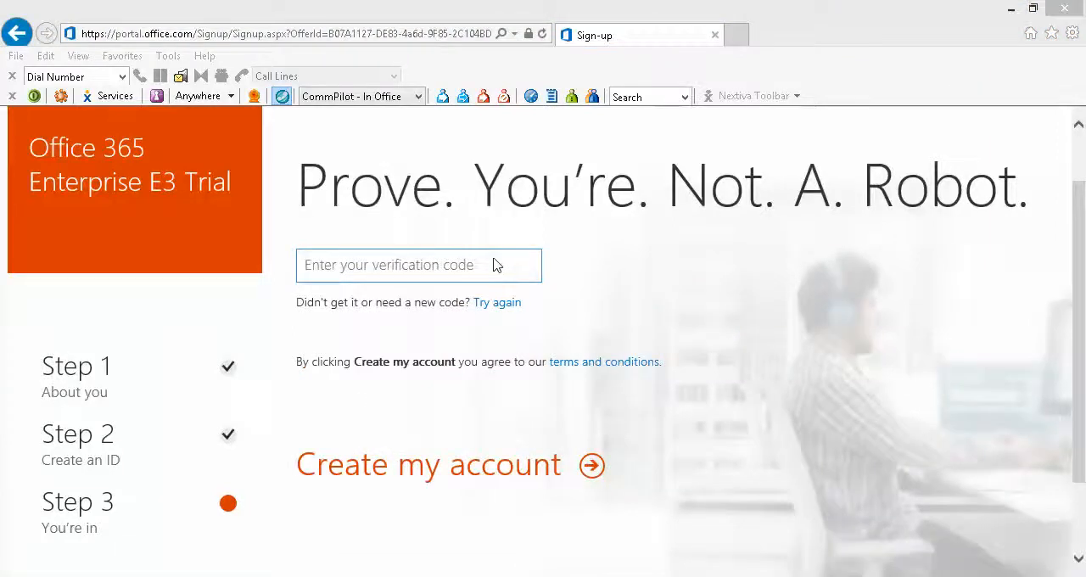
Enter the received verification code and create the trial account
left_click(496, 266)
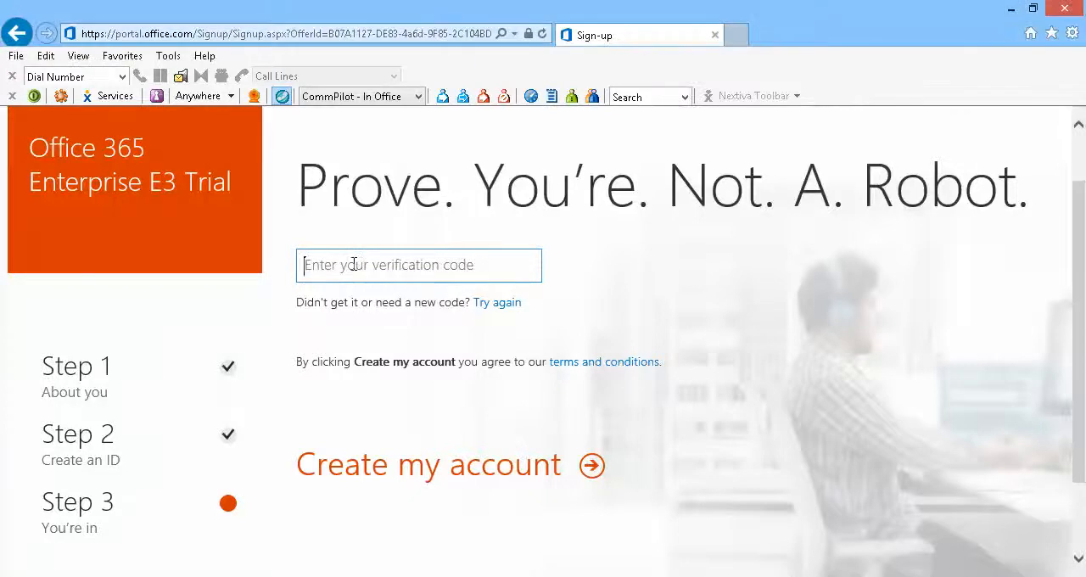
left_click(527, 470)
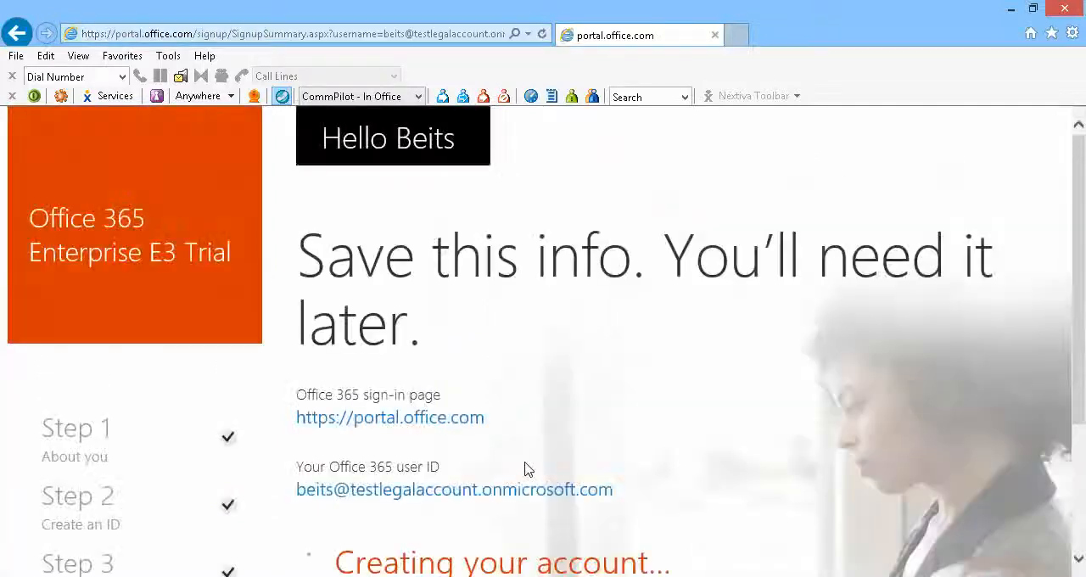
Proceed from the sign-up summary to the Office 365 admin center once the account is ready
scroll(526, 469, "down", 1)
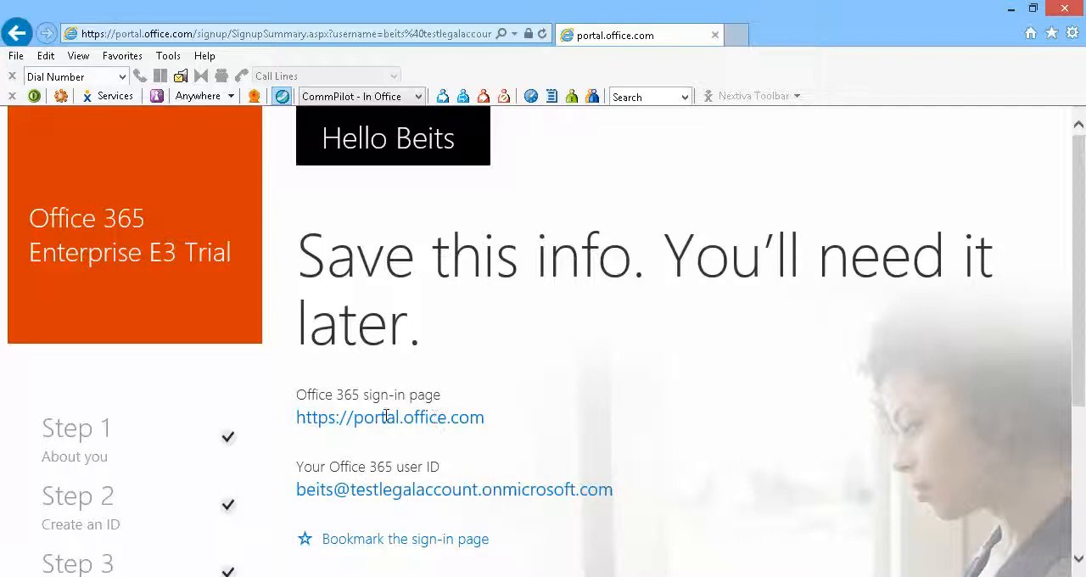
scroll(509, 386, "down", 1)
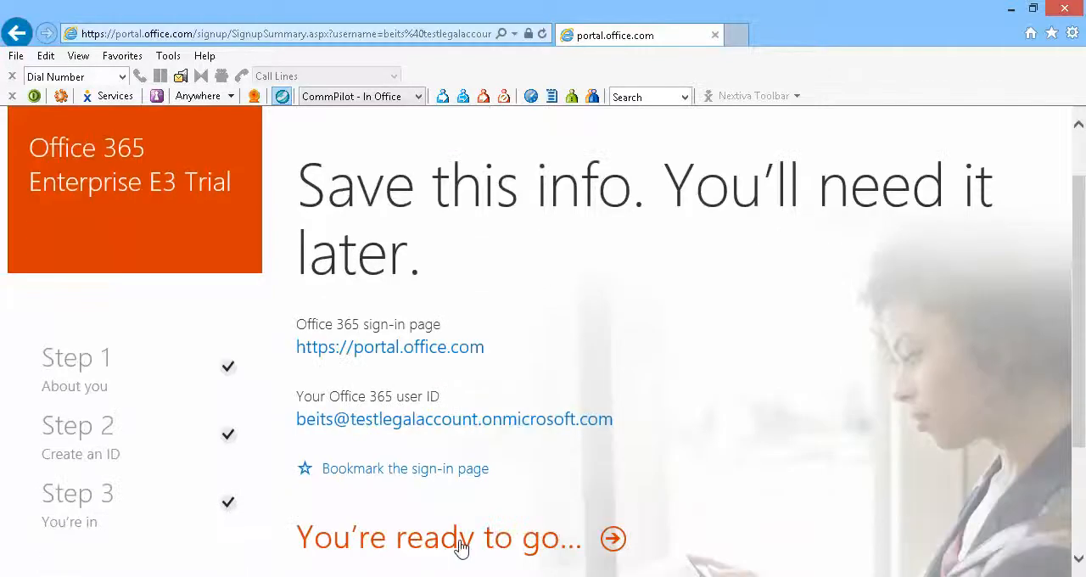
left_click(461, 546)
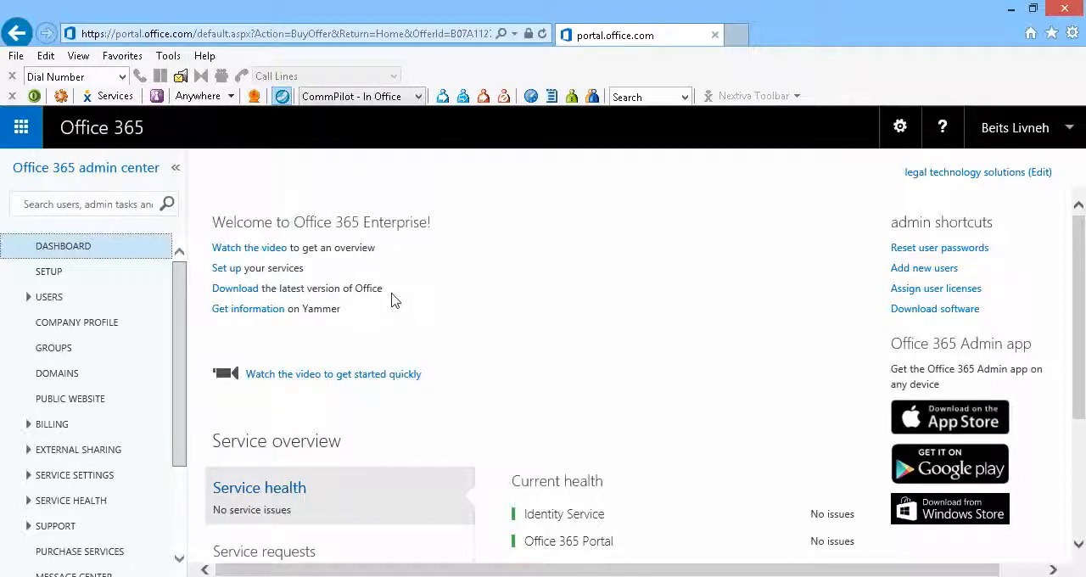
Open the admin center's Setup page and review the basic and advanced setup options
left_click(45, 274)
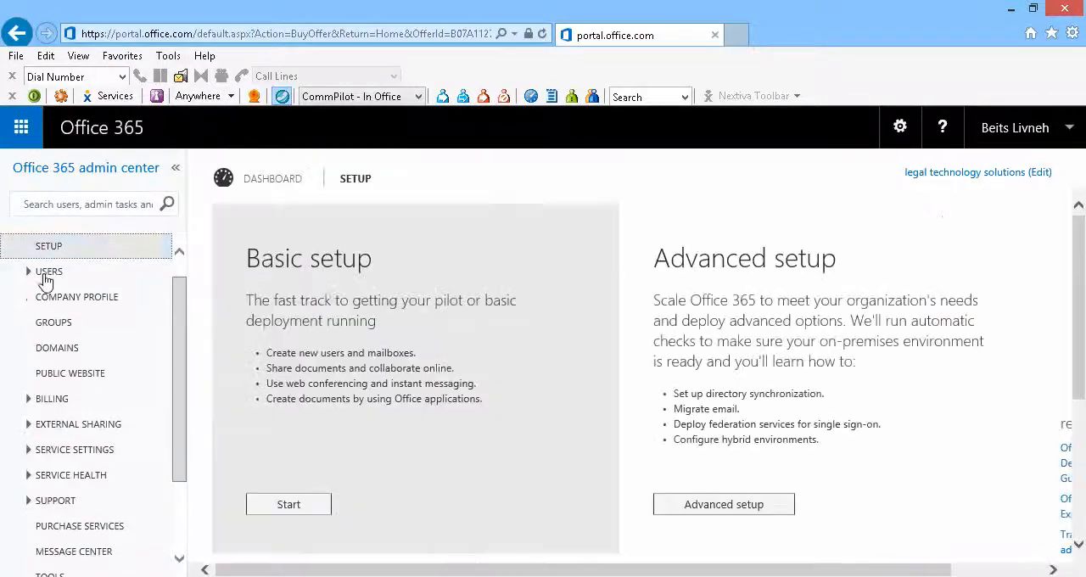
scroll(357, 283, "down", 1)
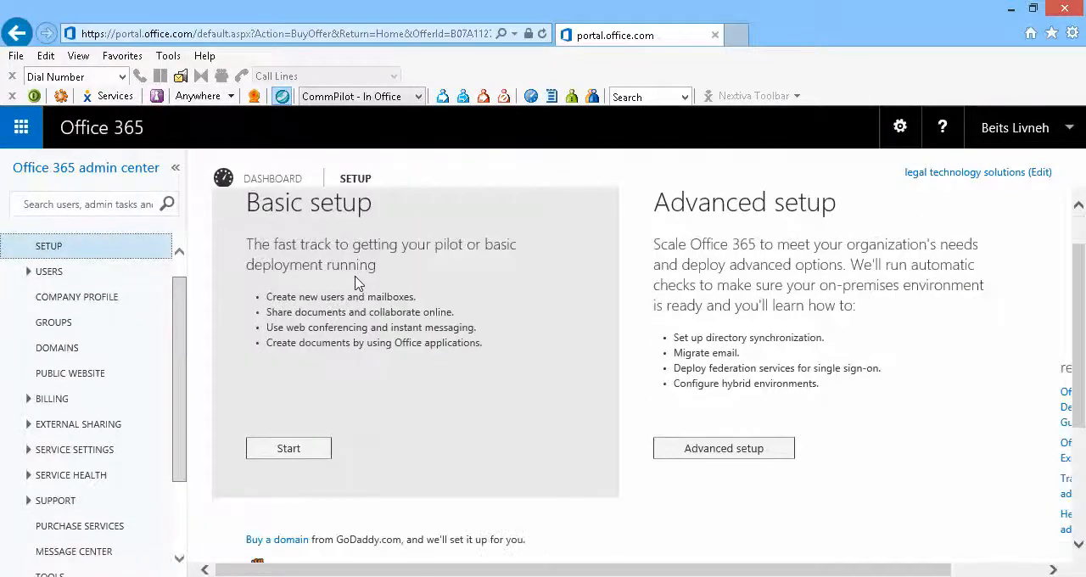
scroll(358, 279, "down", 1)
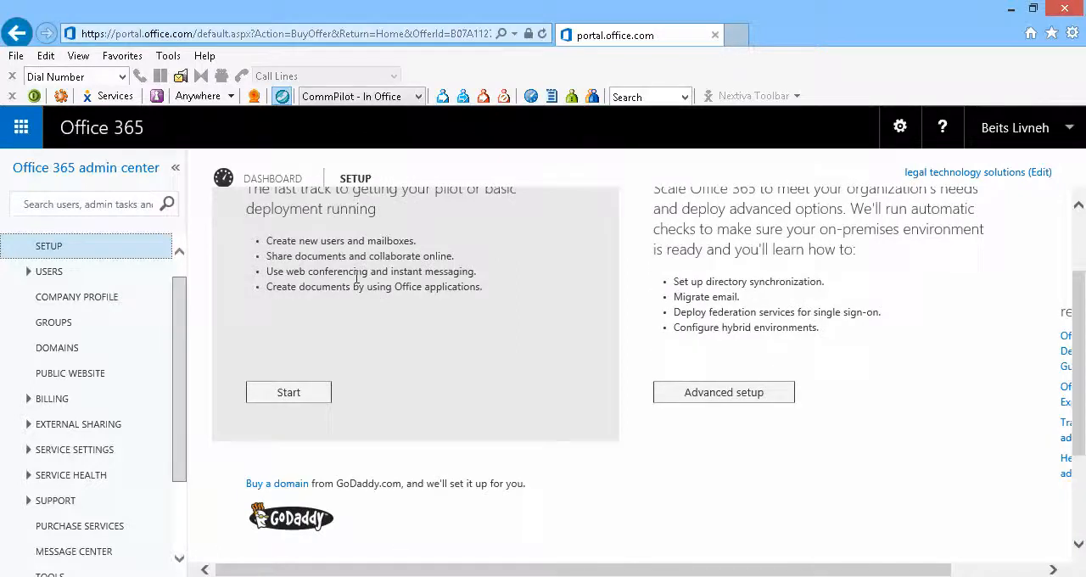
scroll(357, 280, "up", 2)
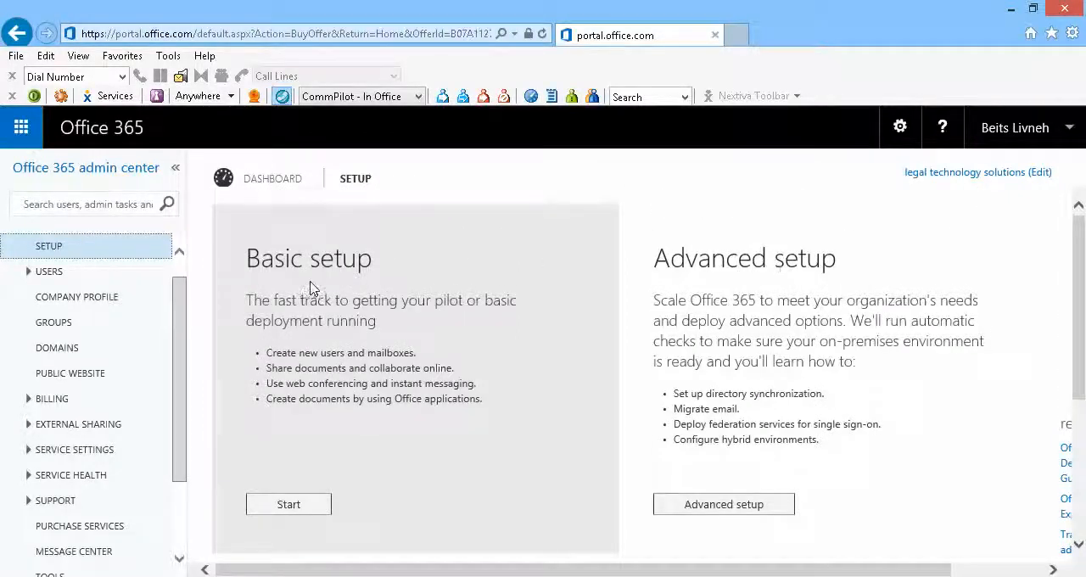
Start the basic setup and continue past the domains and DNS introduction to the domain choice
scroll(311, 288, "down", 1)
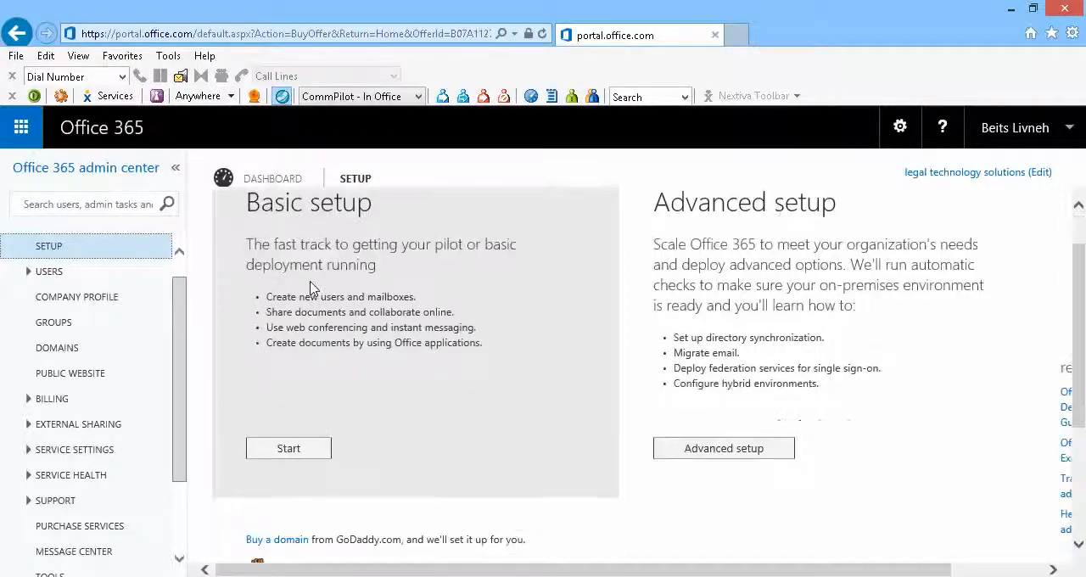
left_click(290, 453)
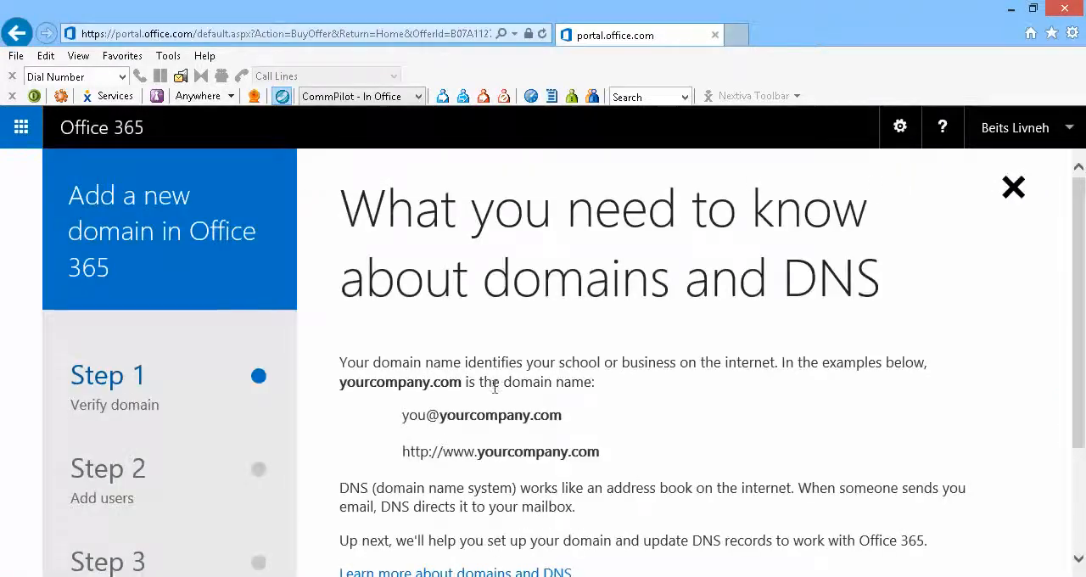
left_click_drag(340, 383, 465, 386)
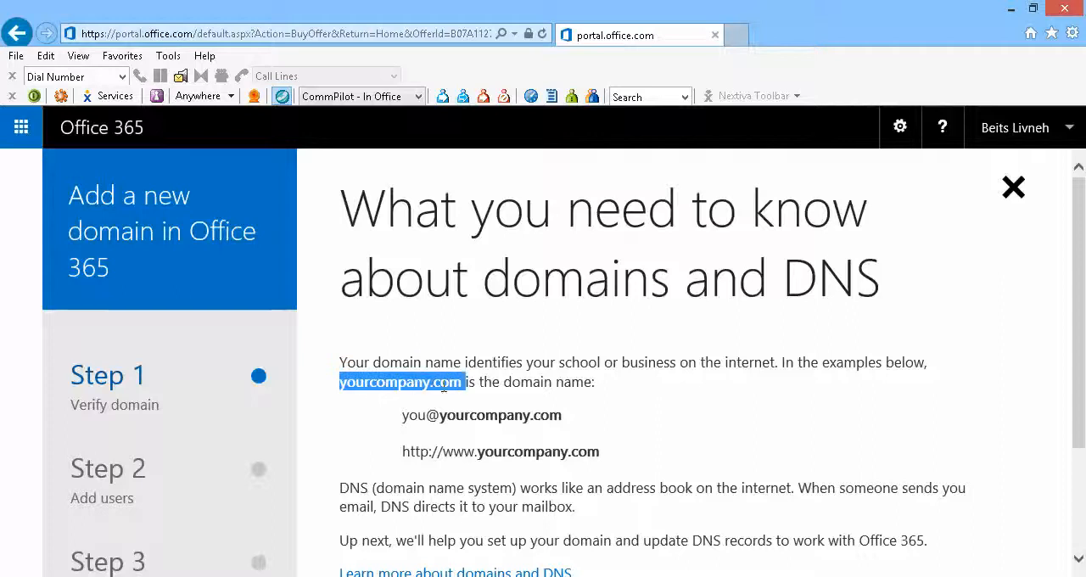
scroll(444, 386, "down", 1)
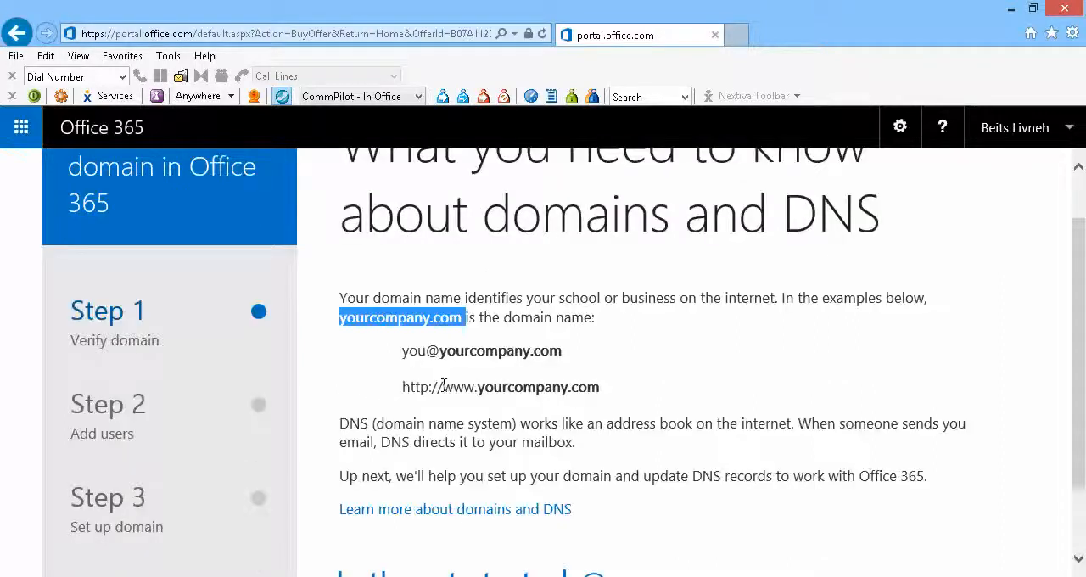
scroll(443, 386, "down", 2)
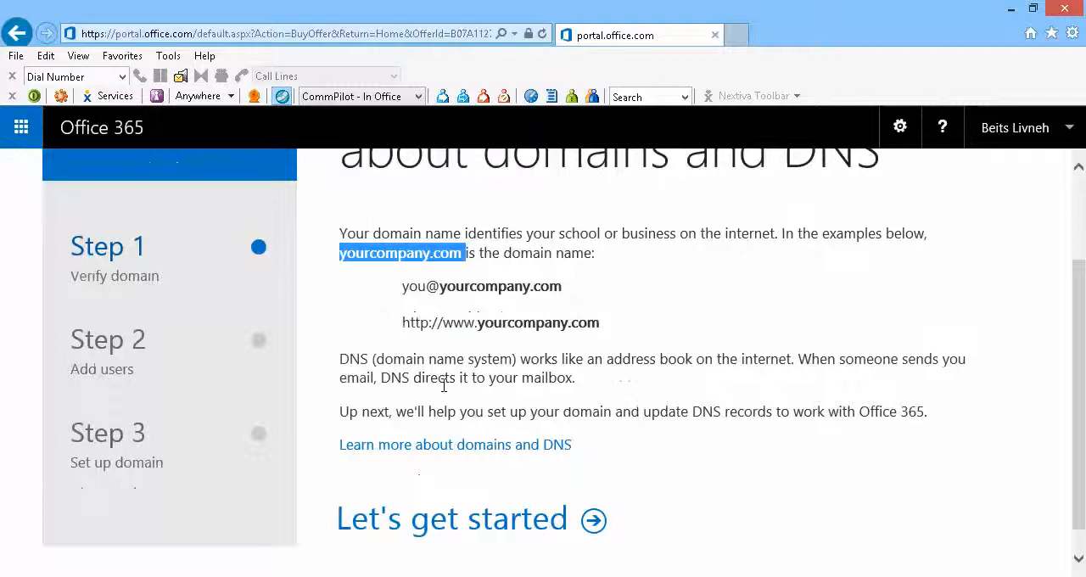
left_click(490, 510)
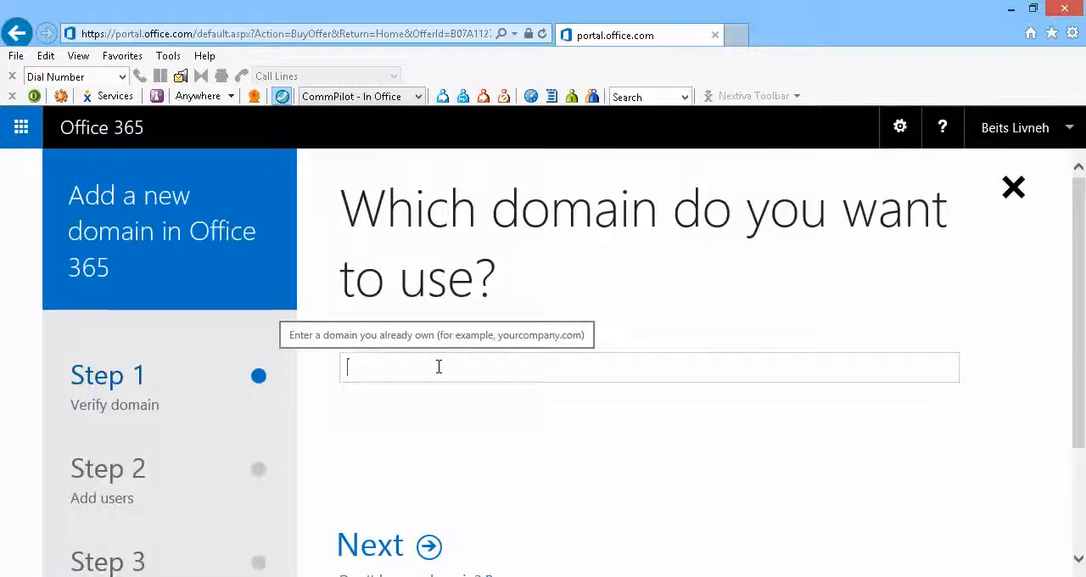
Choose to buy a new domain and check the availability of legaltechnologysolutions.us
scroll(441, 374, "down", 1)
scroll(441, 373, "down", 1)
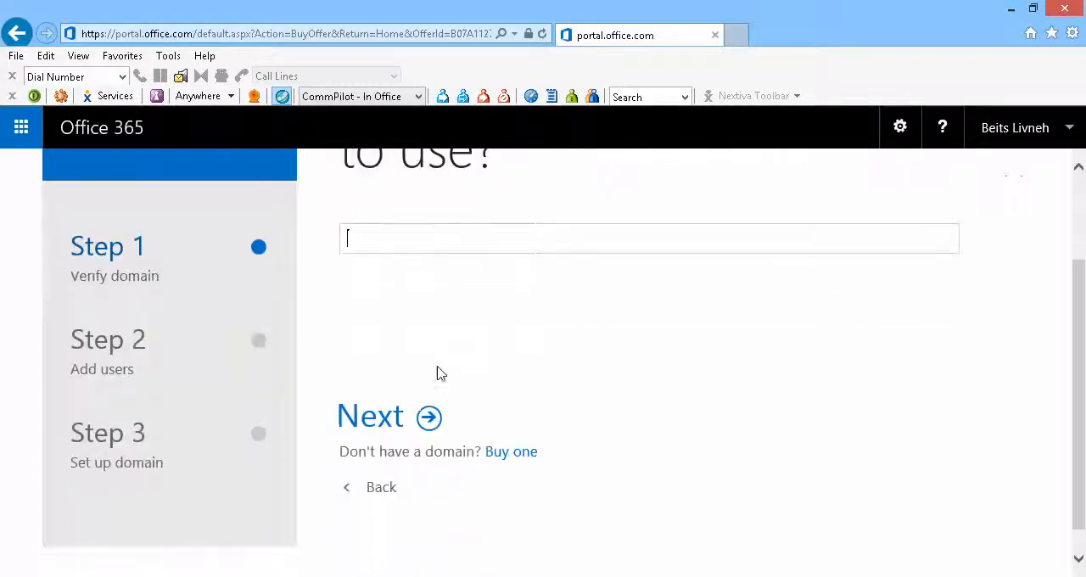
left_click(500, 454)
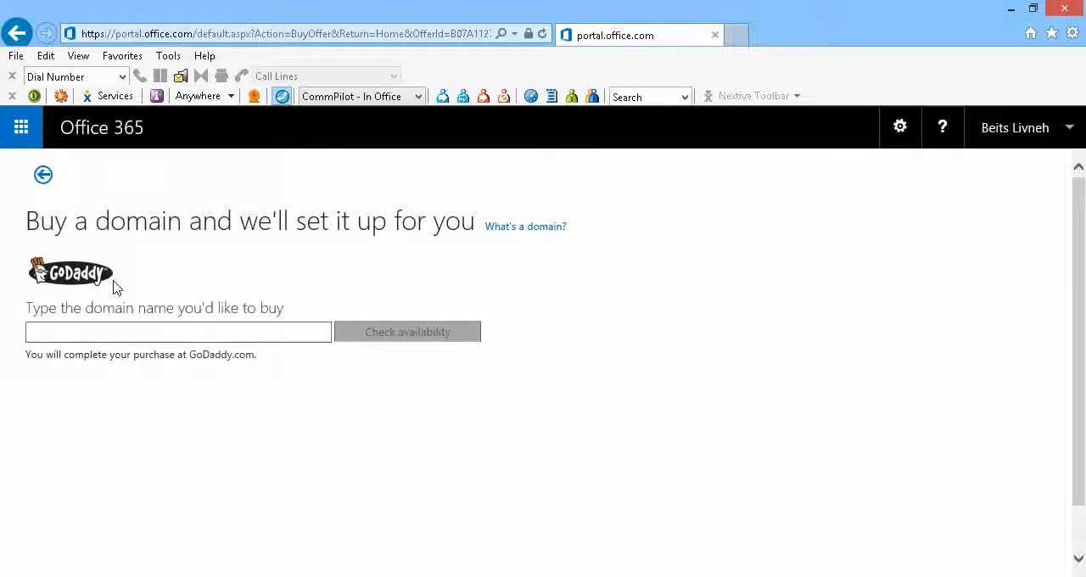
left_click(103, 328)
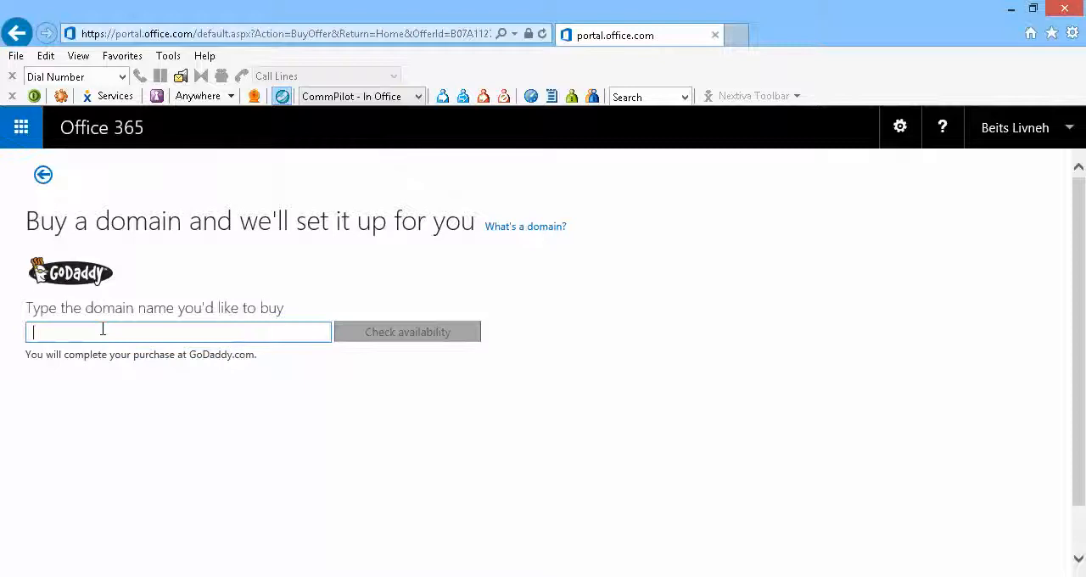
type("legaltechnologysolutions.us")
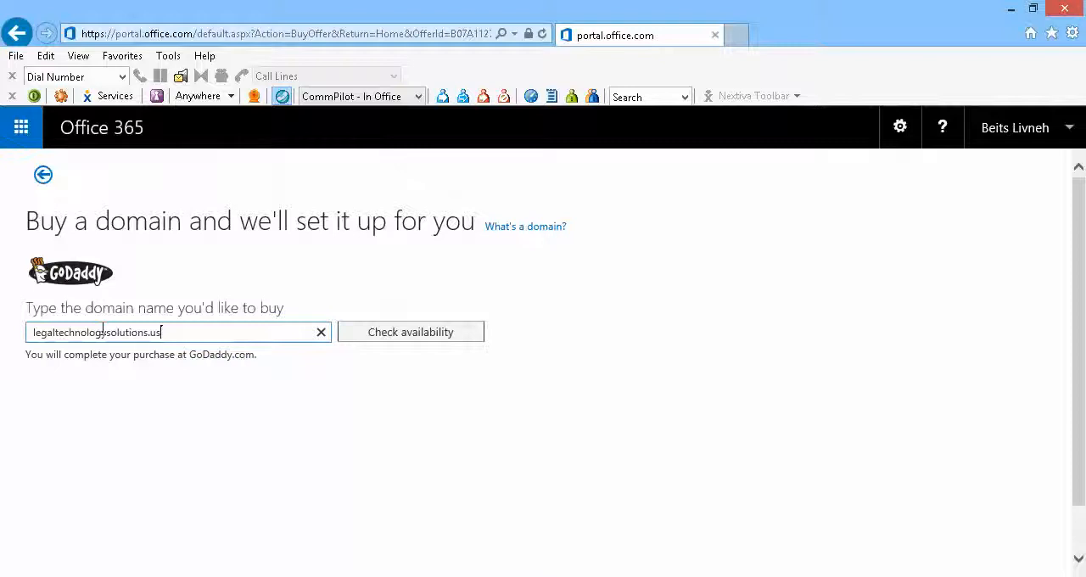
left_click(427, 332)
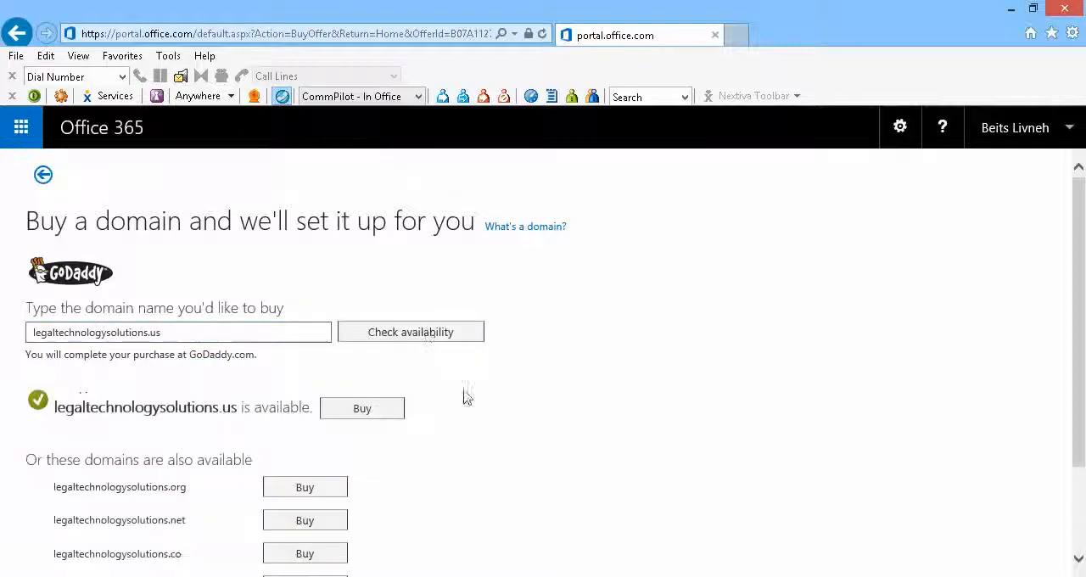
Choose to buy legaltechnologysolutions.us and continue to GoDaddy.com to complete the purchase
scroll(502, 414, "down", 1)
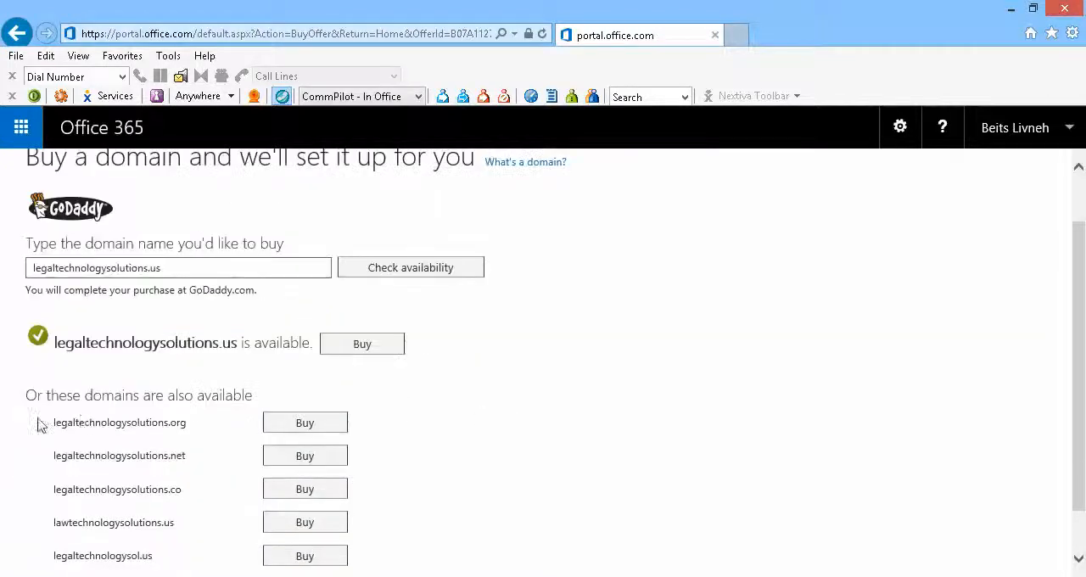
scroll(97, 422, "down", 1)
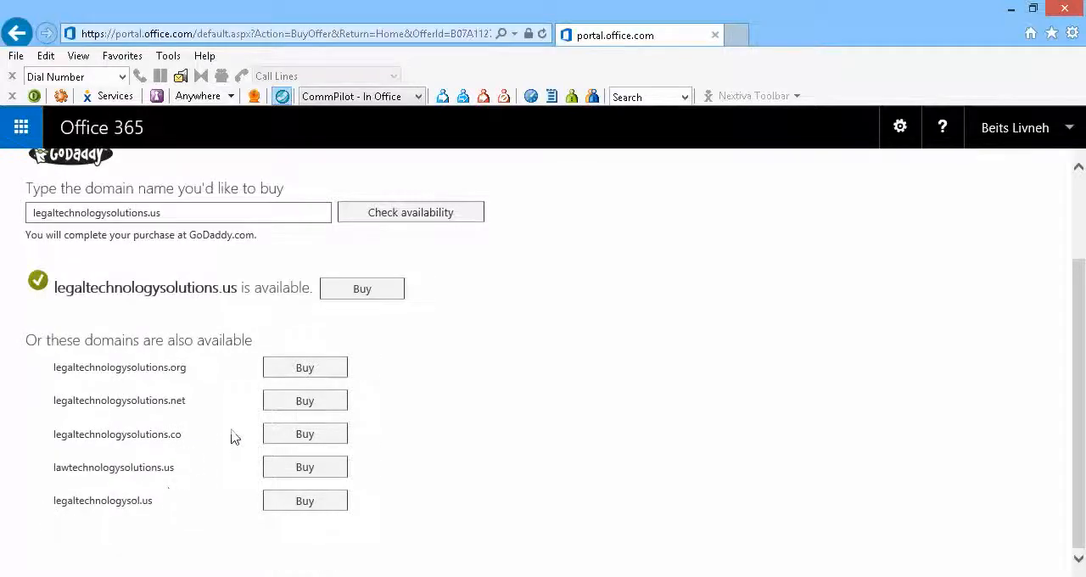
scroll(235, 436, "up", 1)
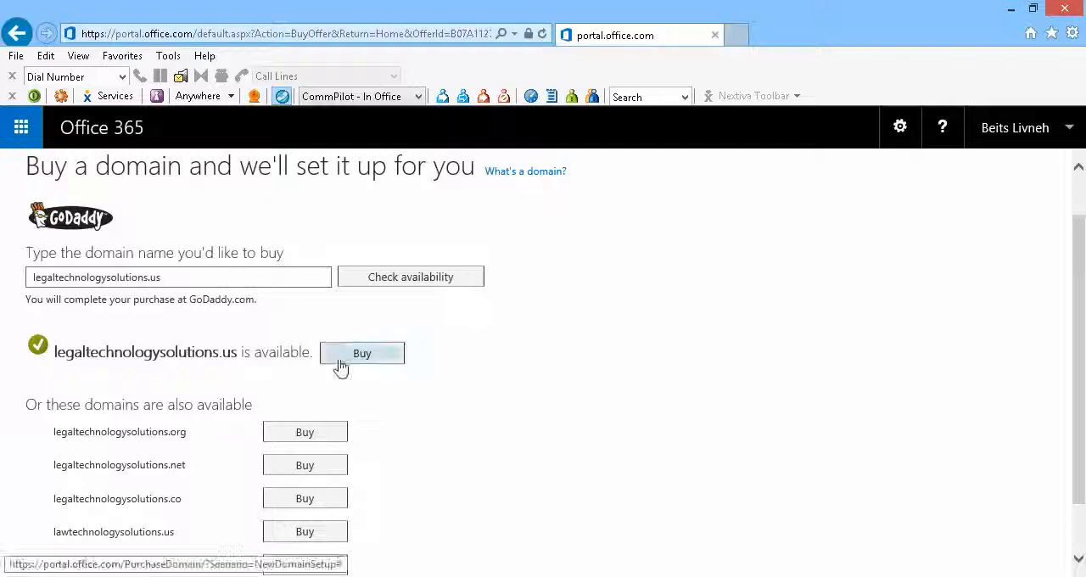
left_click_drag(113, 363, 233, 365)
left_click(368, 357)
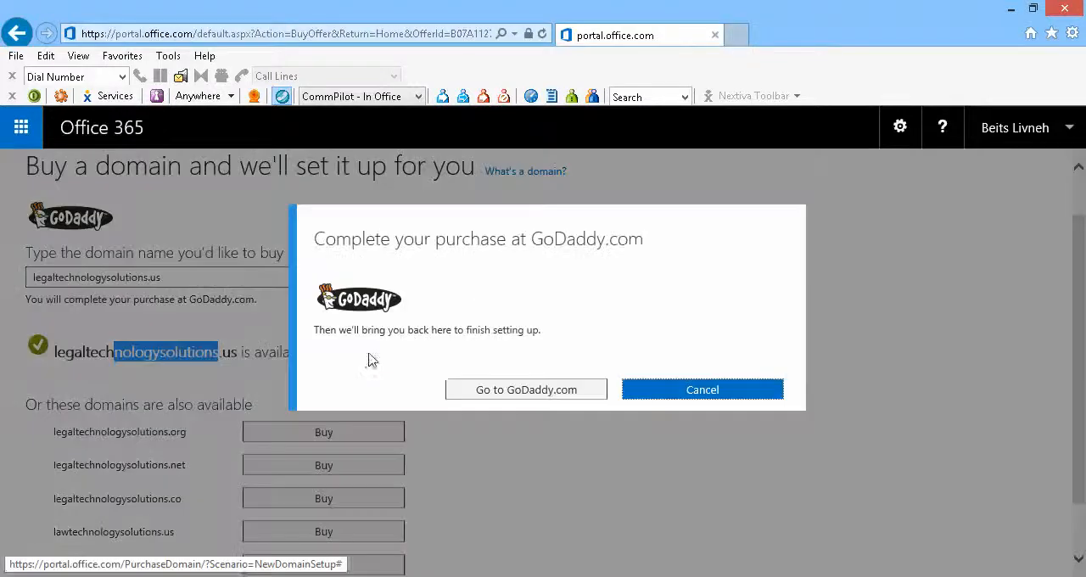
left_click(545, 390)
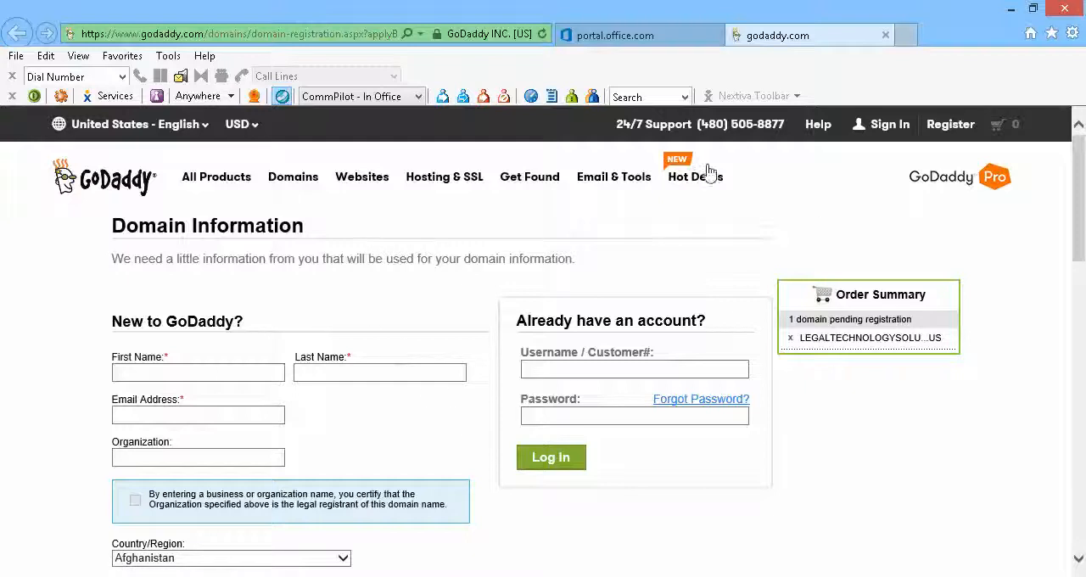
Sign in to the existing GoDaddy account with the customer number and account password
left_click(882, 128)
left_click(802, 241)
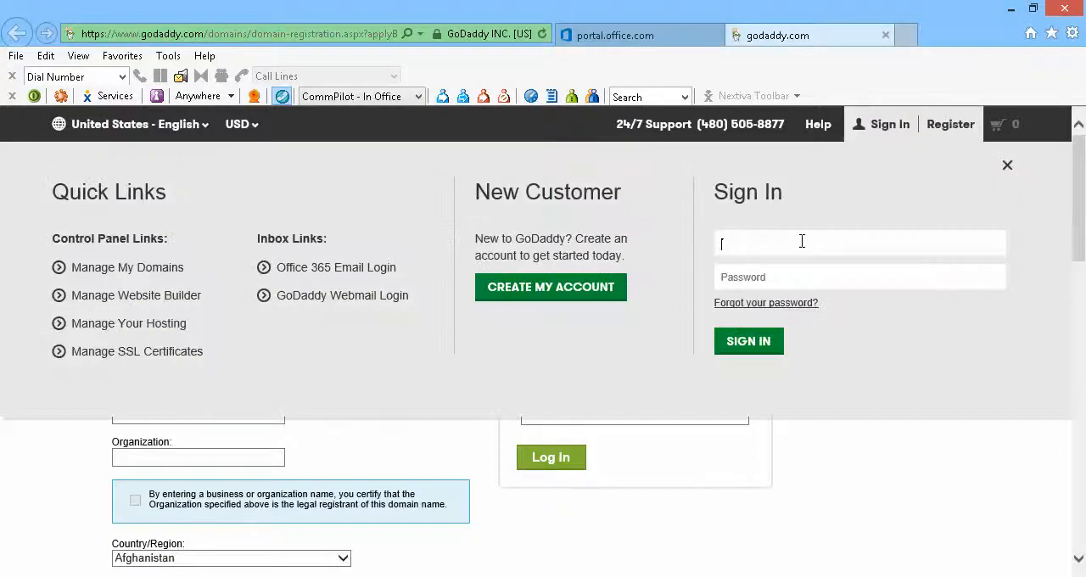
key("Tab")
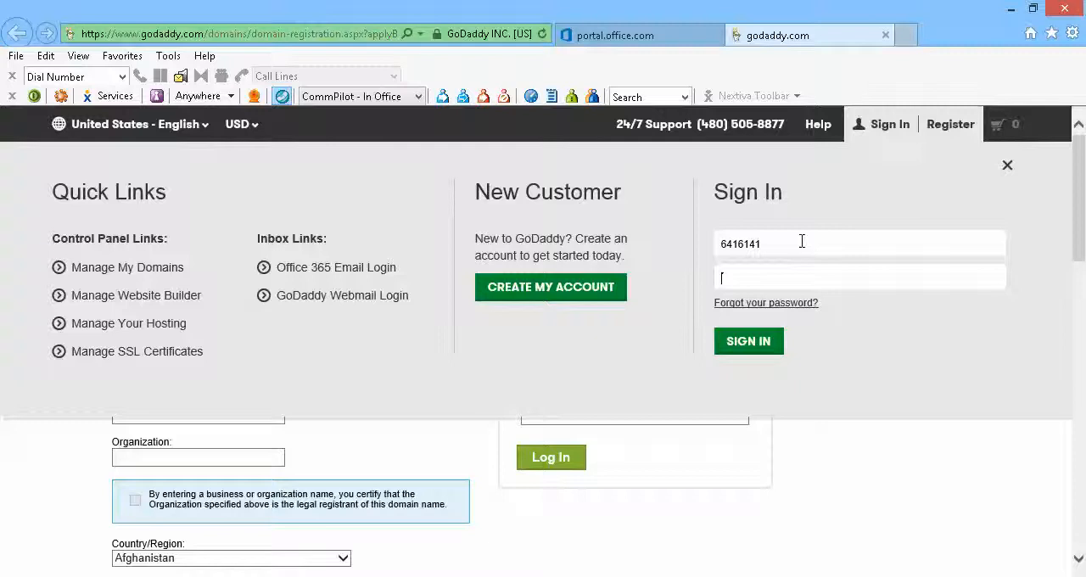
type("••••••••••")
key("Return")
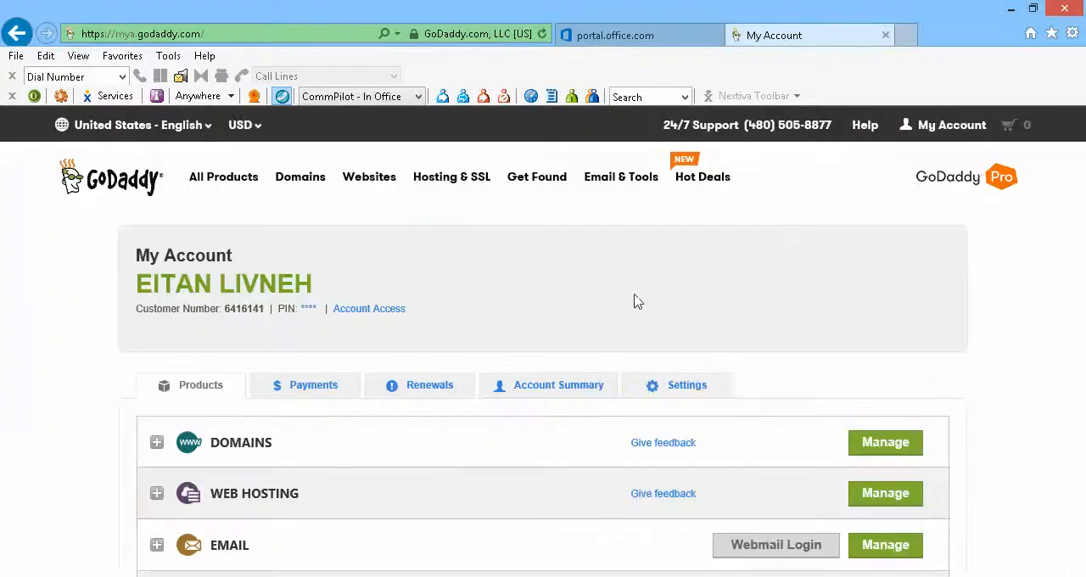
Expand the Domains section of the GoDaddy account and examine the domains already owned
left_click(164, 453)
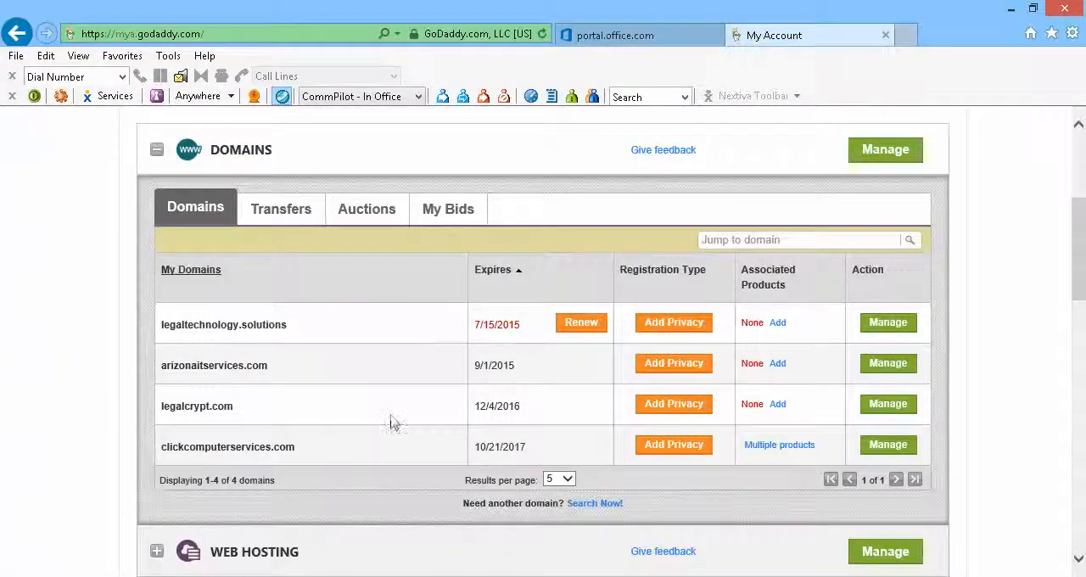
scroll(393, 422, "up", 2)
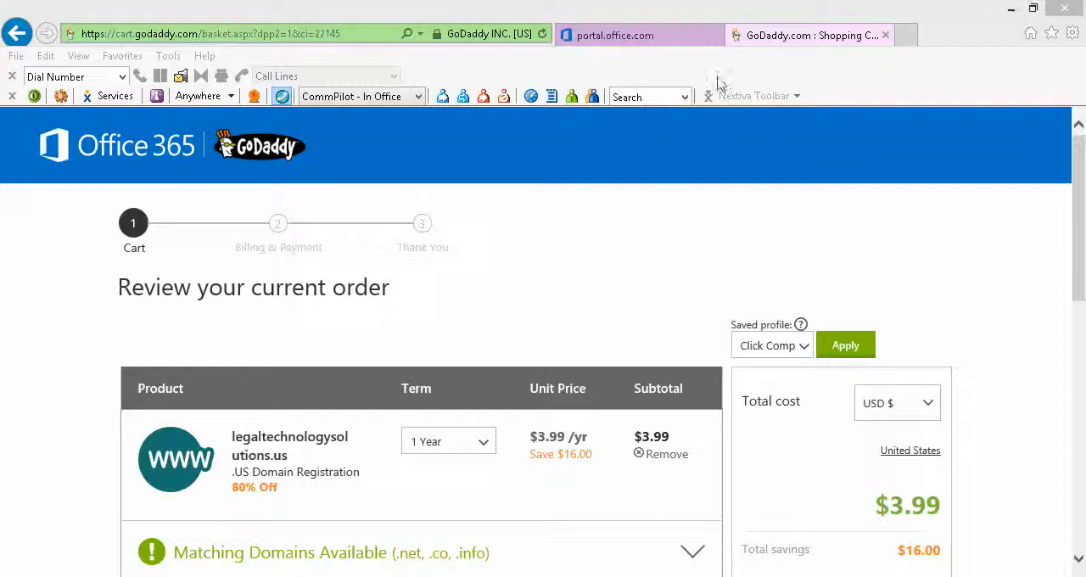
Revisit the purchase option for legaltechnologysolutions.us on the Office 365 page and return to the GoDaddy shopping cart
left_click(645, 38)
left_click(393, 359)
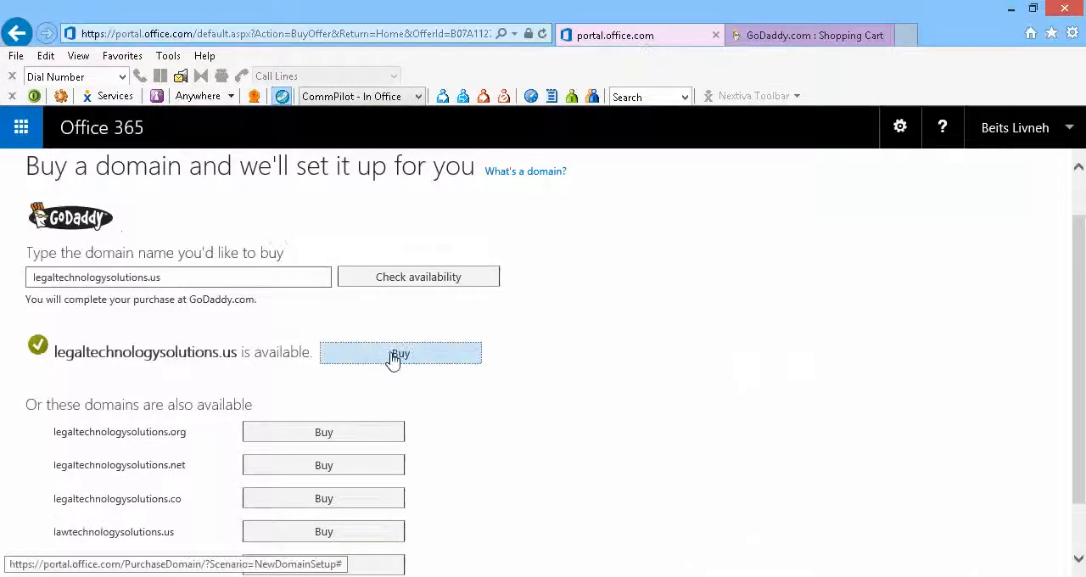
left_click(792, 38)
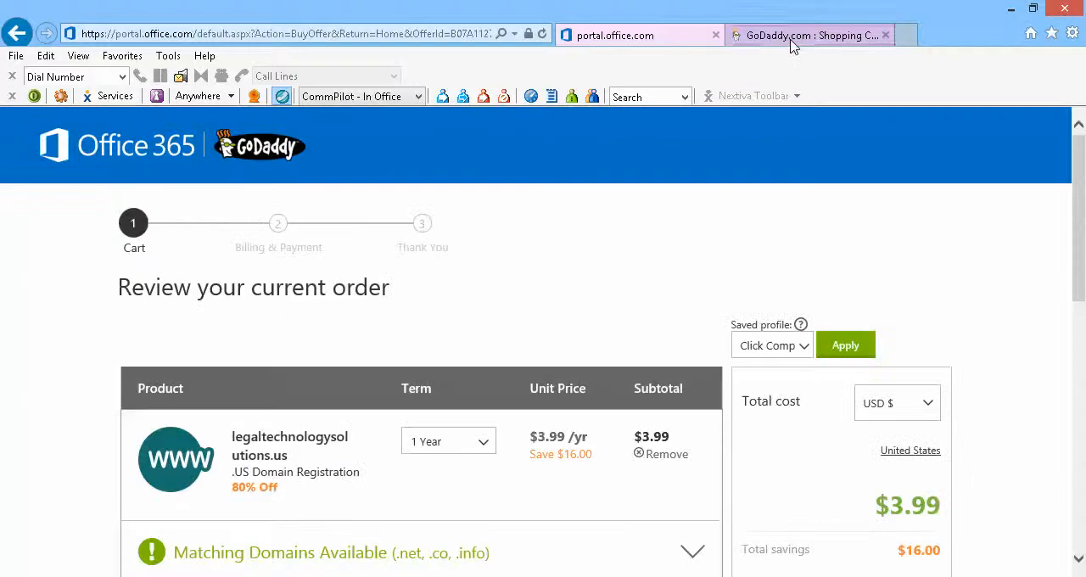
Review the cart with the 1 Year registration of legaltechnologysolutions.us and proceed to checkout
scroll(506, 319, "down", 1)
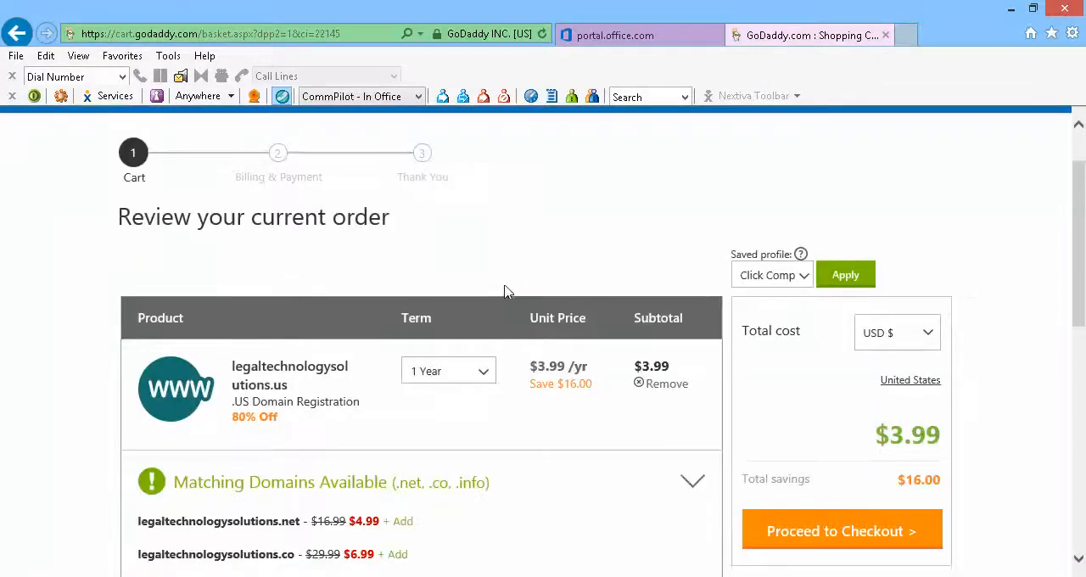
scroll(504, 259, "down", 1)
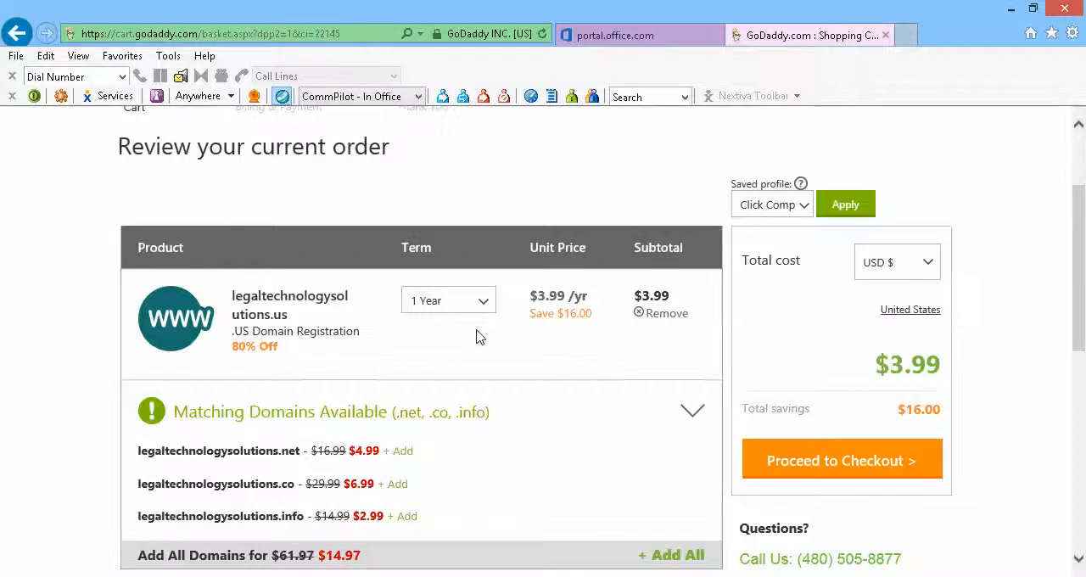
scroll(476, 337, "down", 1)
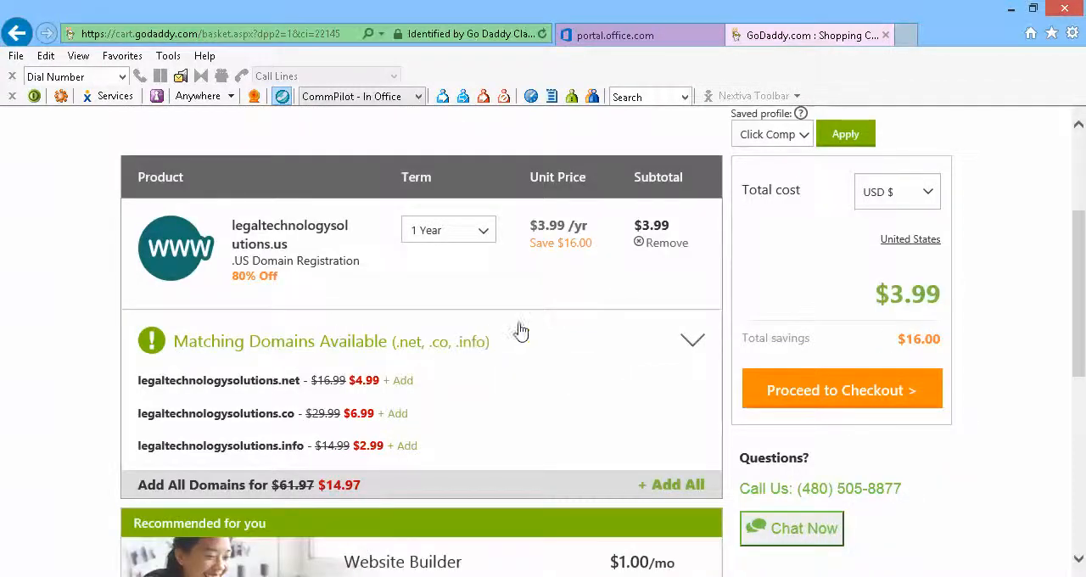
scroll(521, 331, "down", 1)
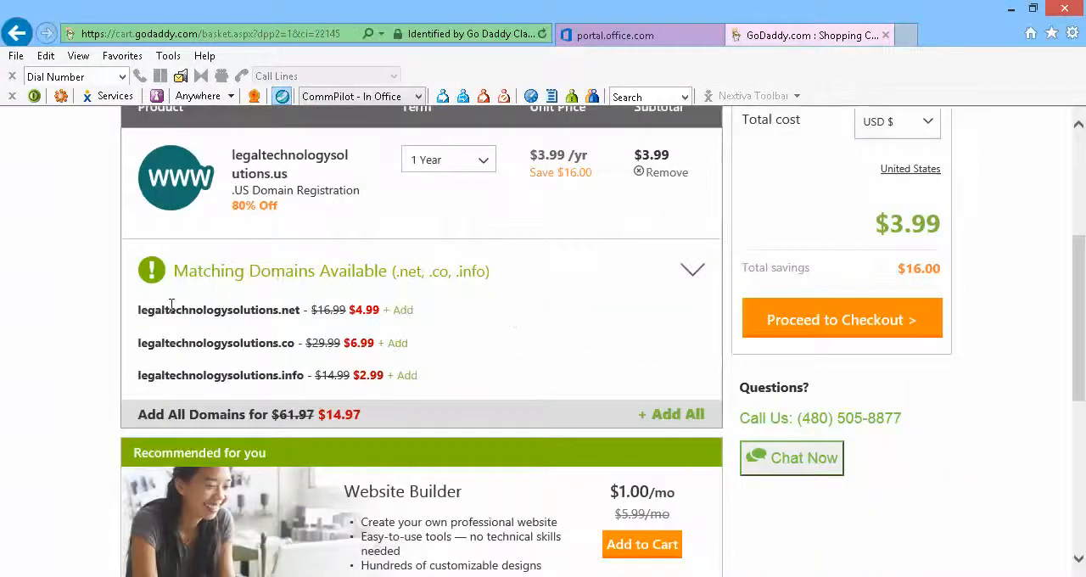
scroll(449, 339, "down", 1)
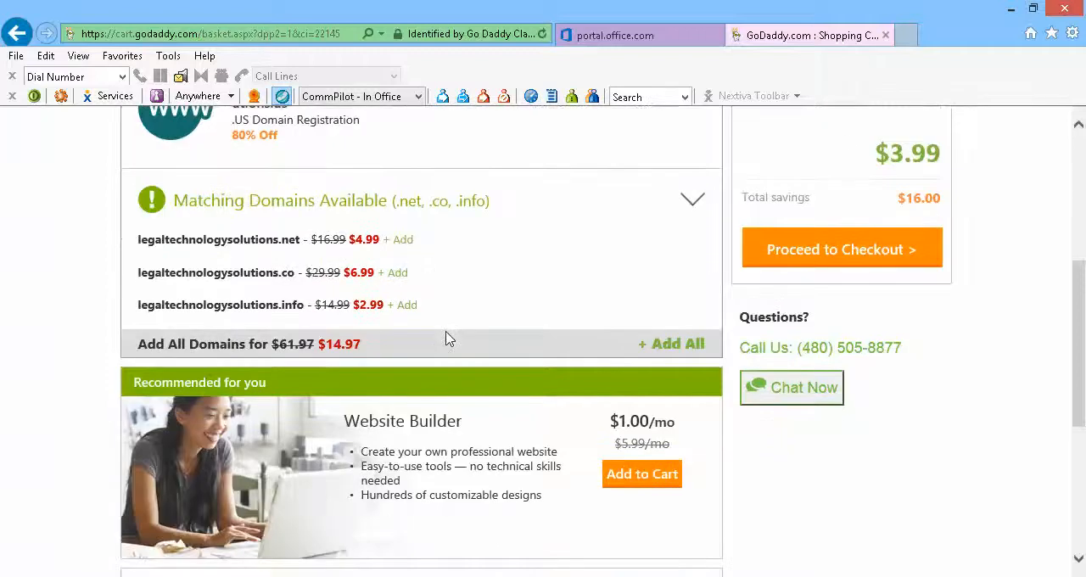
scroll(449, 339, "up", 3)
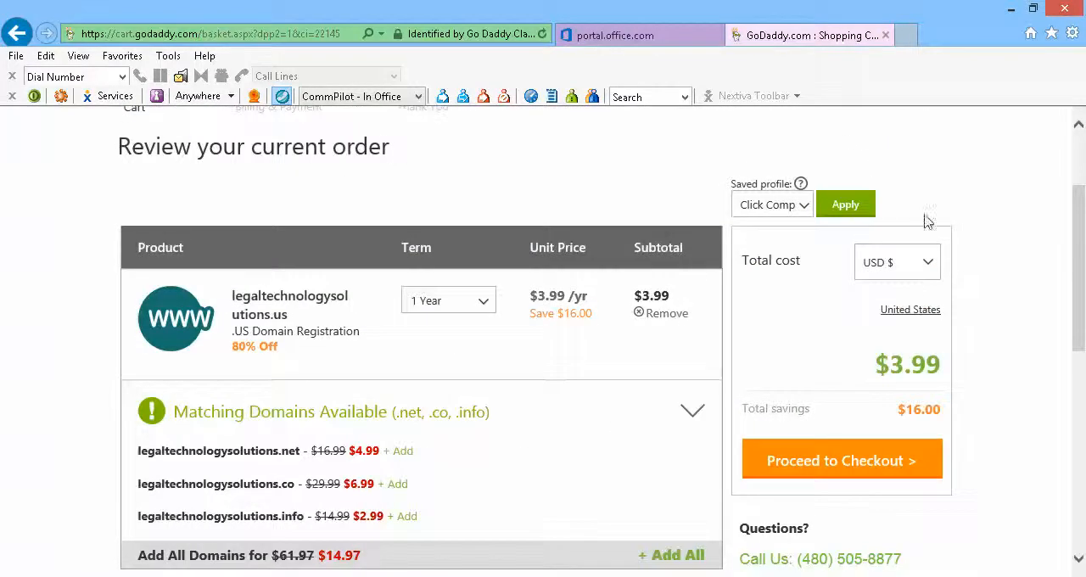
left_click(834, 463)
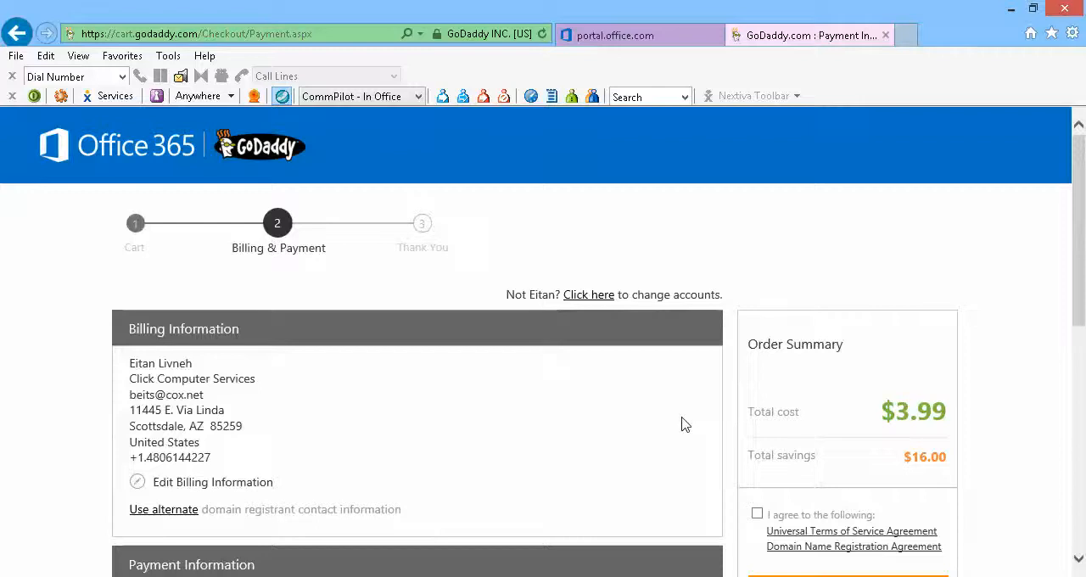
Accept the Universal Terms of Service and Domain Name Registration agreements and place the order with the preferred payment method
scroll(681, 417, "down", 2)
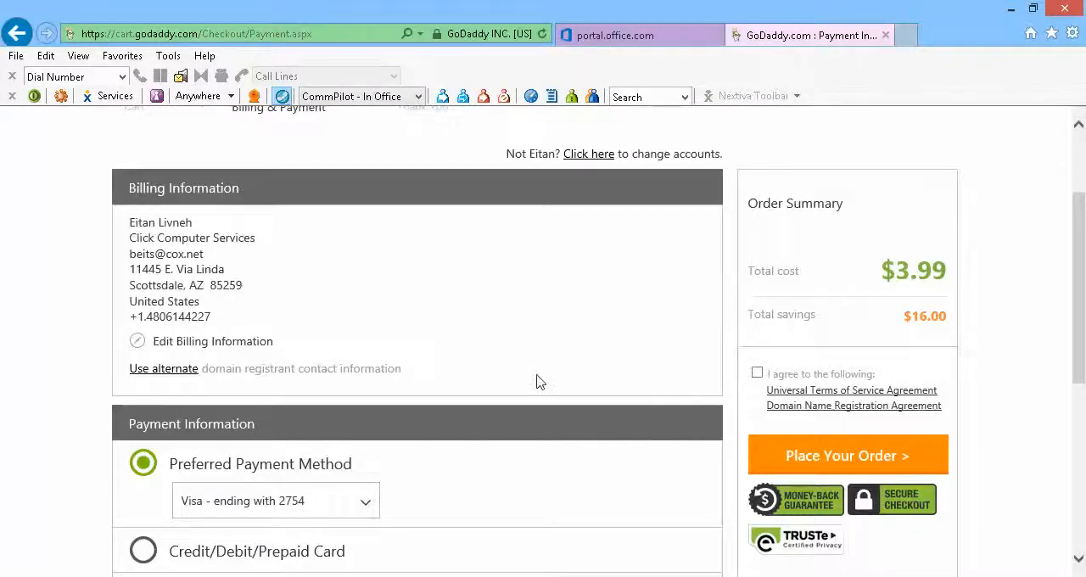
scroll(539, 382, "down", 2)
scroll(540, 382, "up", 3)
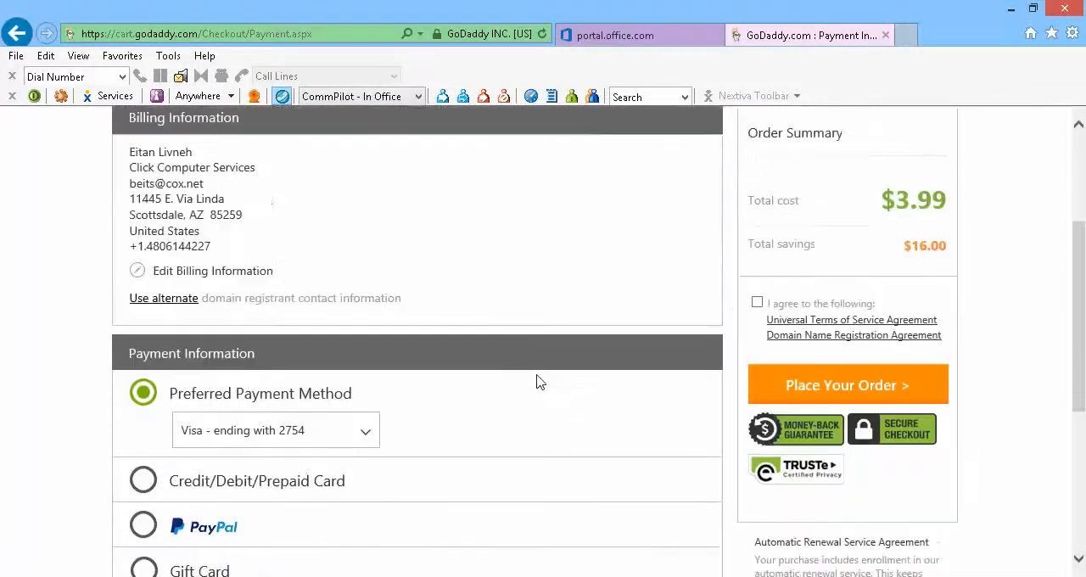
left_click(757, 443)
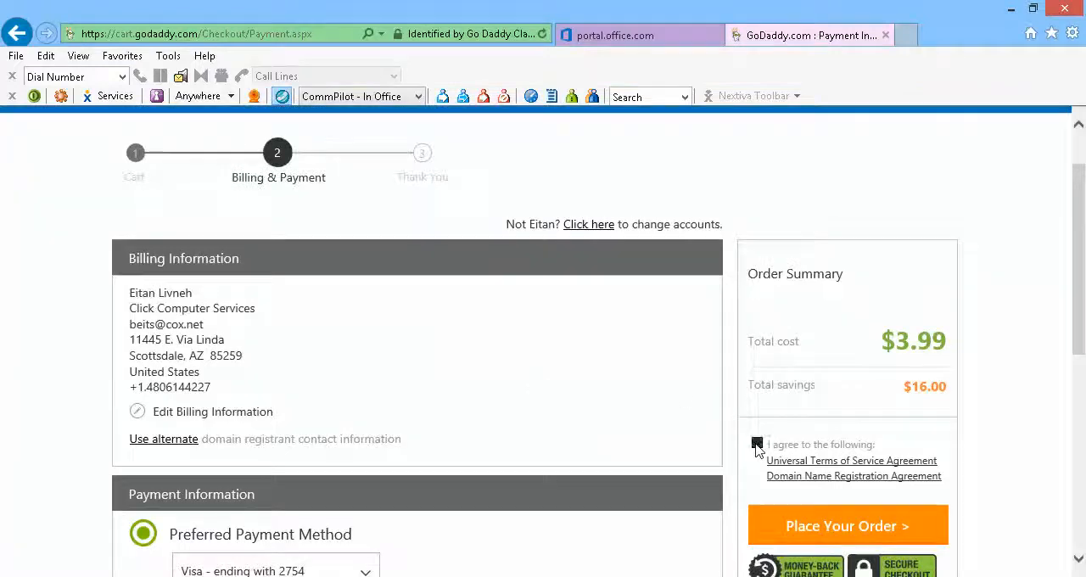
left_click(826, 522)
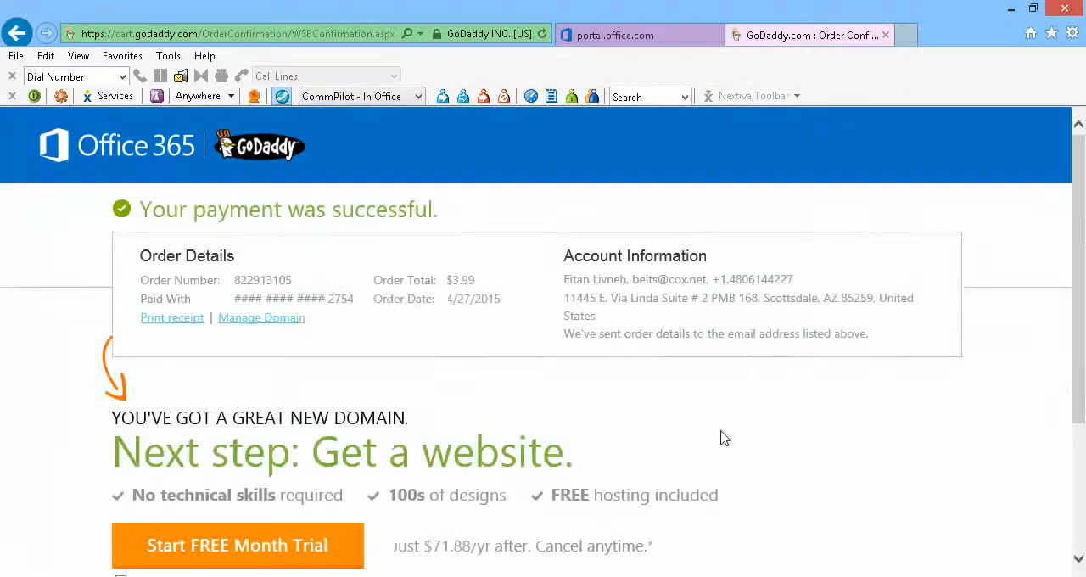
scroll(724, 438, "down", 1)
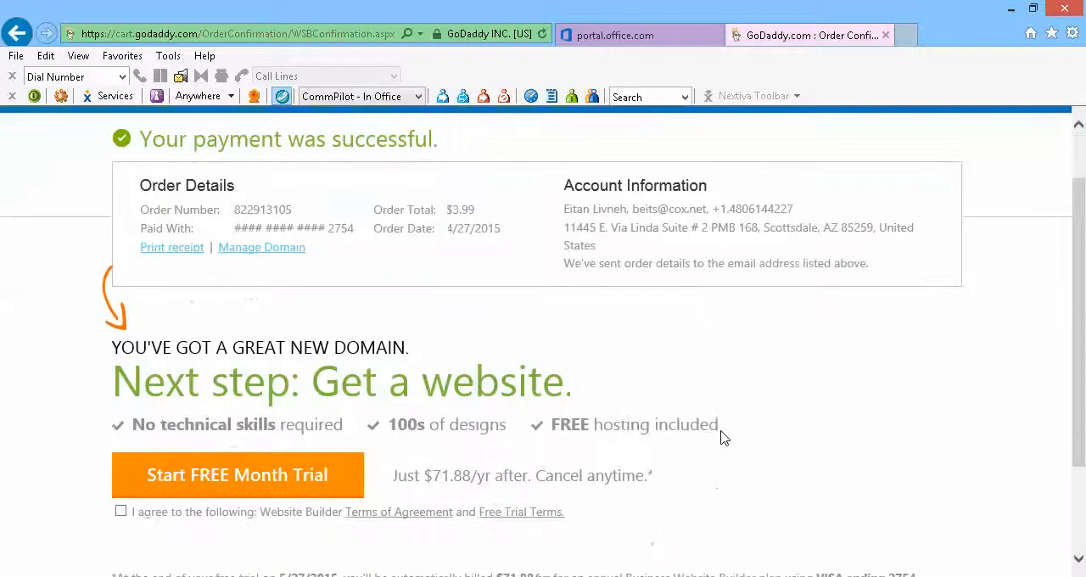
Review the GoDaddy order confirmation and recheck the availability of legaltechnologysolutions.us on the Office 365 purchase page
scroll(724, 438, "down", 1)
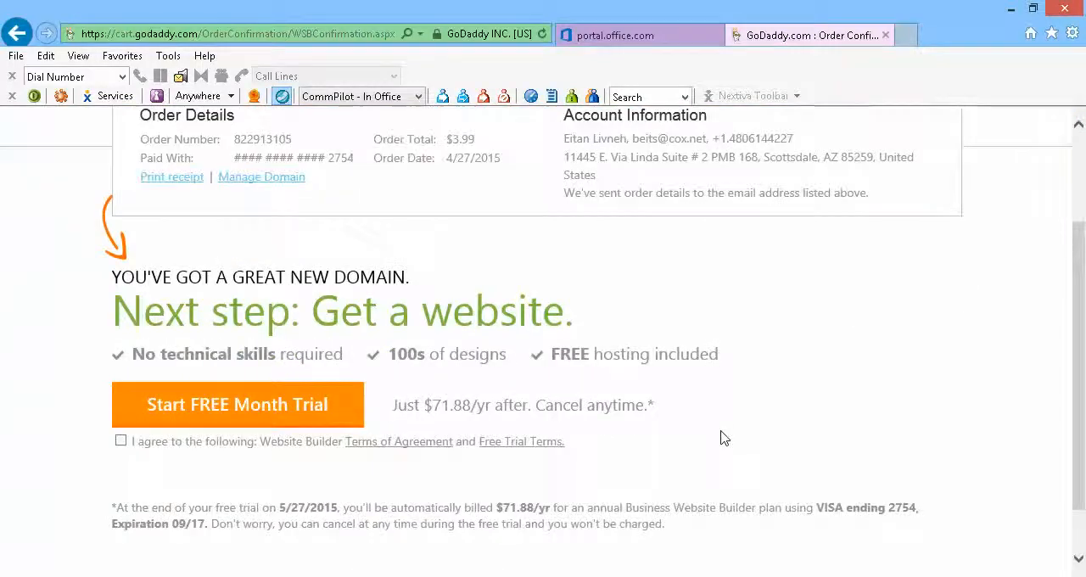
scroll(724, 438, "up", 2)
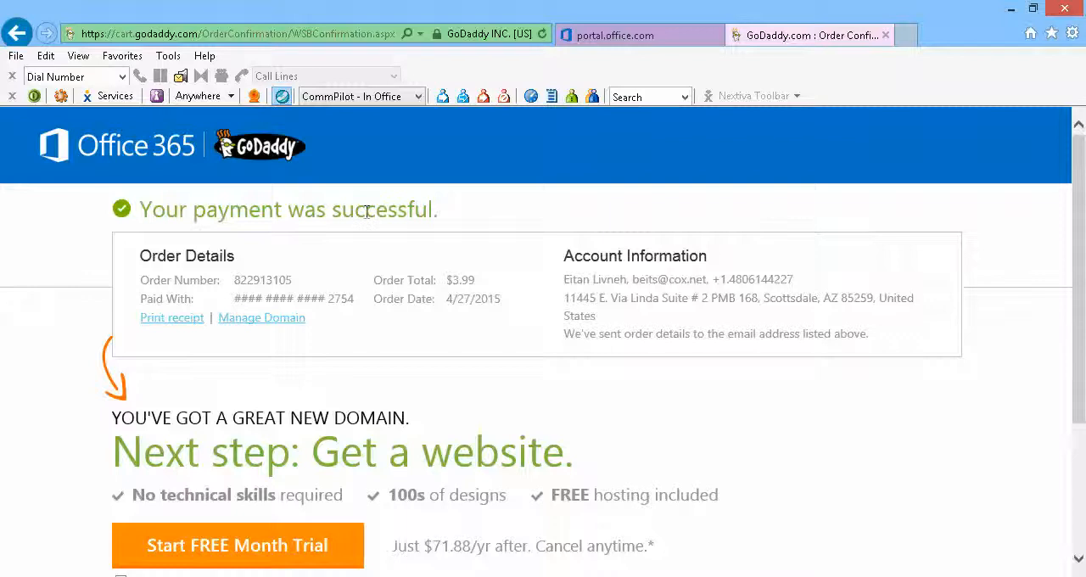
left_click(630, 36)
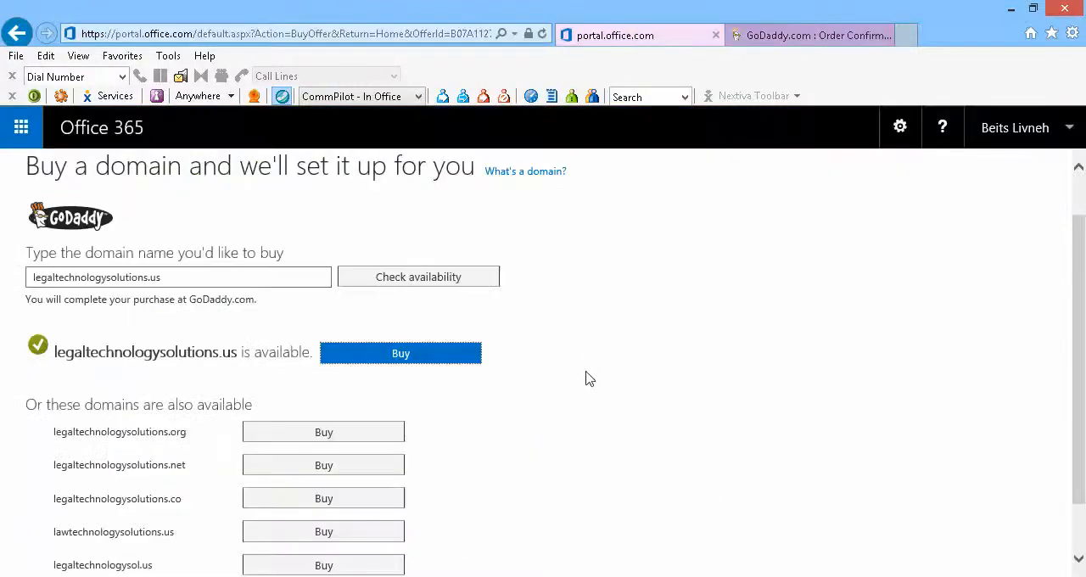
left_click(453, 282)
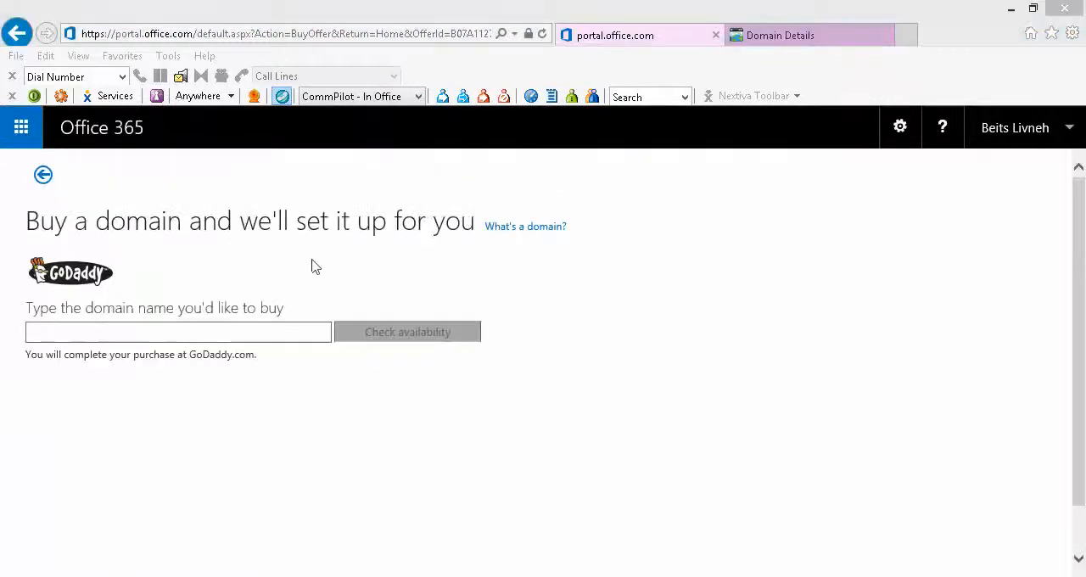
Examine the GoDaddy Domain Details page of legaltechnologysolutions.us and return to the Office 365 purchase page
left_click(800, 38)
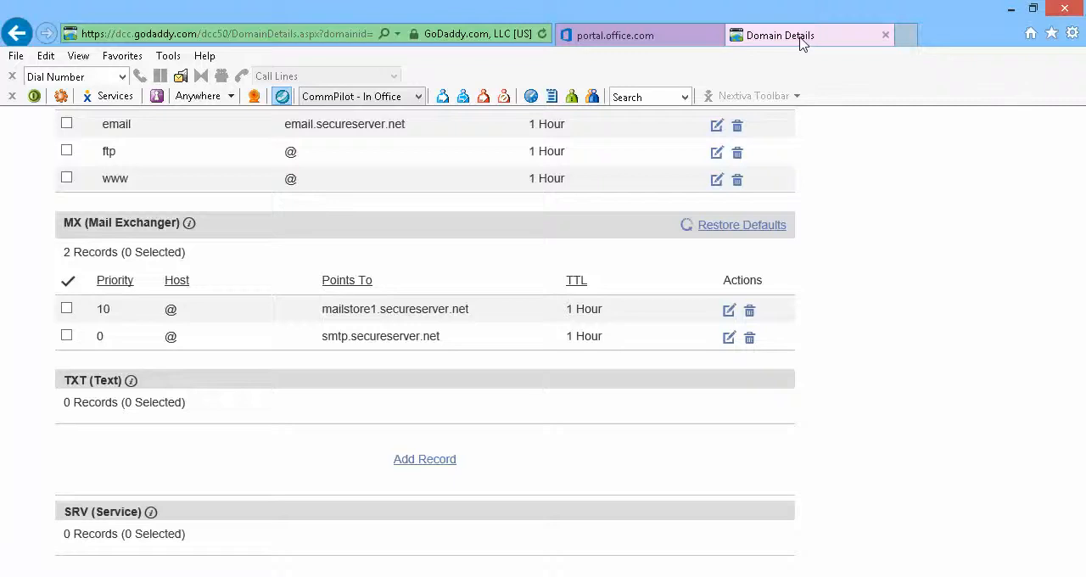
scroll(834, 153, "up", 15)
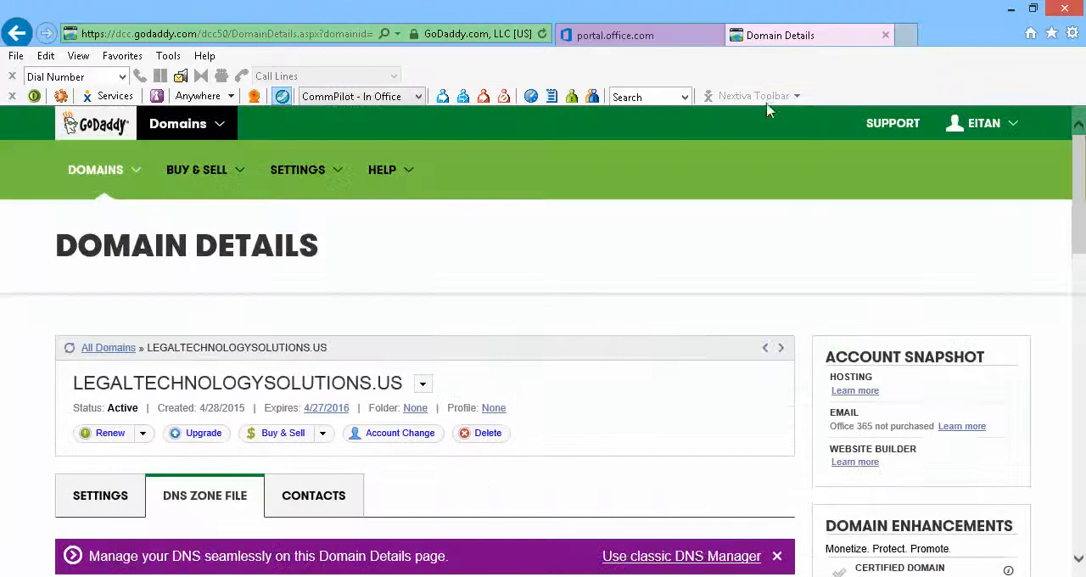
left_click(682, 38)
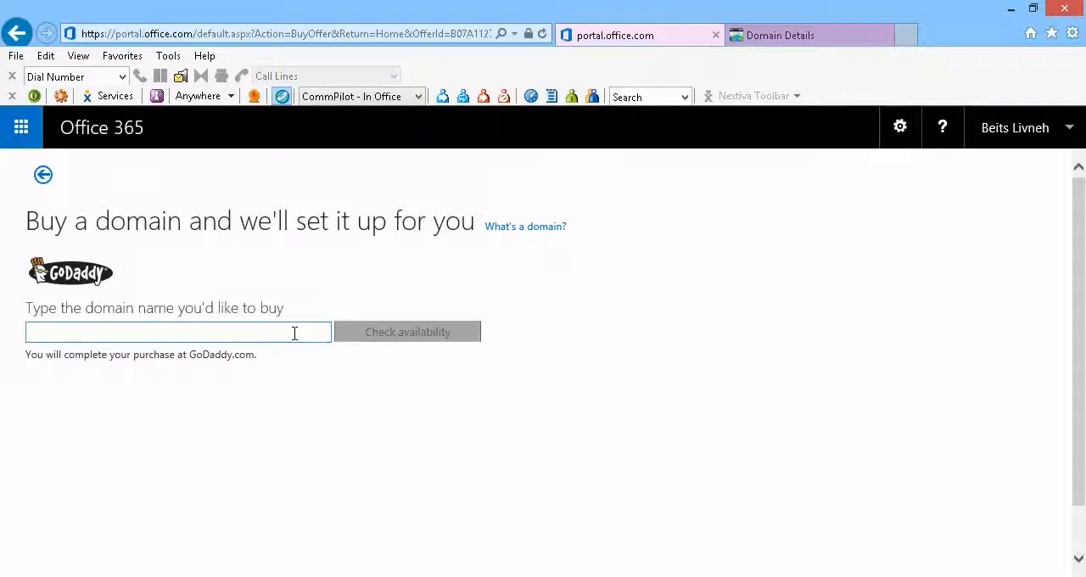
Leave the domain purchase page and get started with adding a new domain in Office 365
left_click(44, 177)
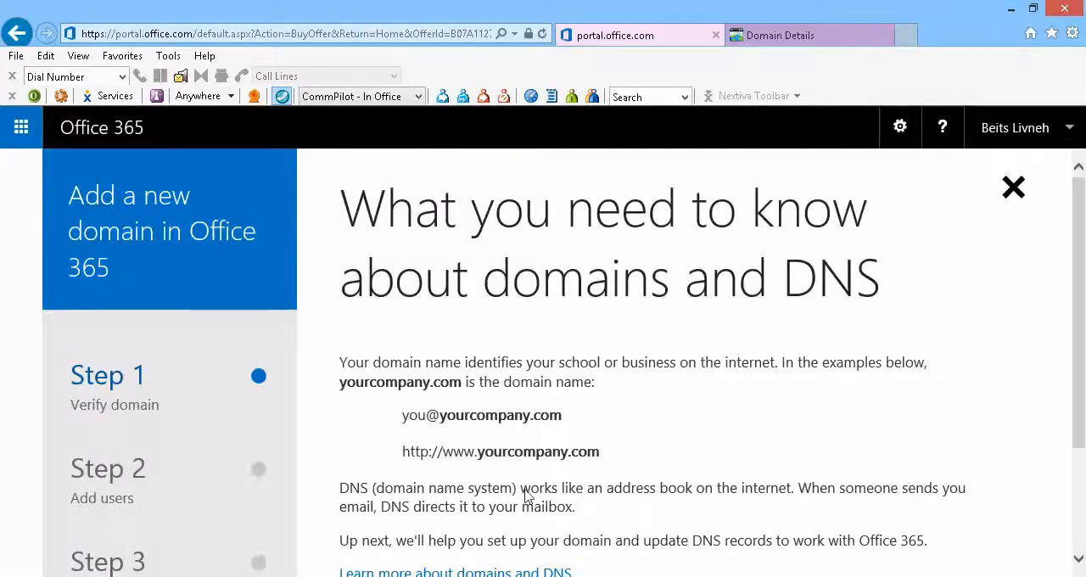
scroll(528, 509, "down", 2)
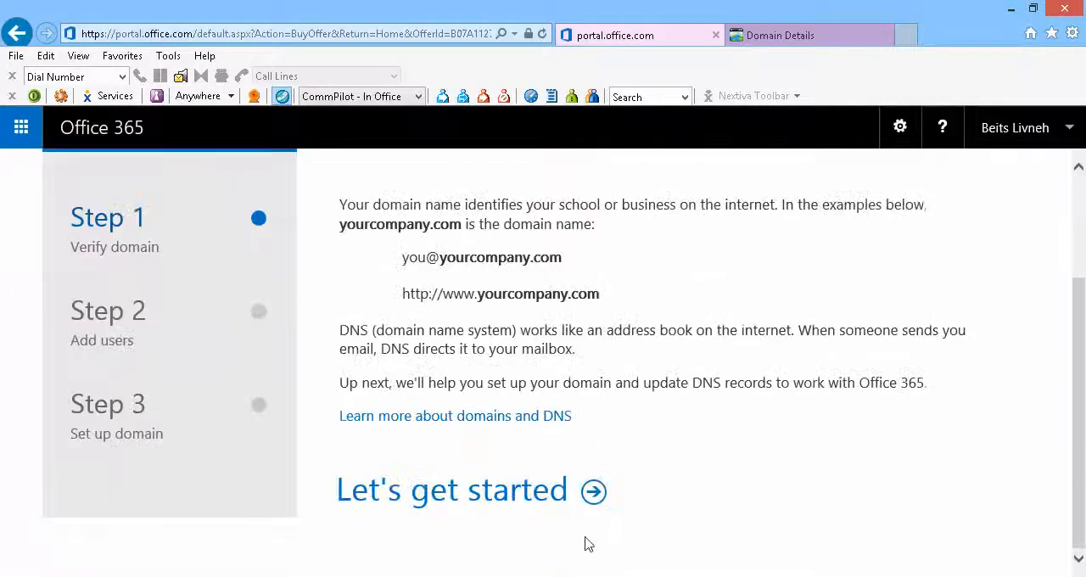
left_click(513, 496)
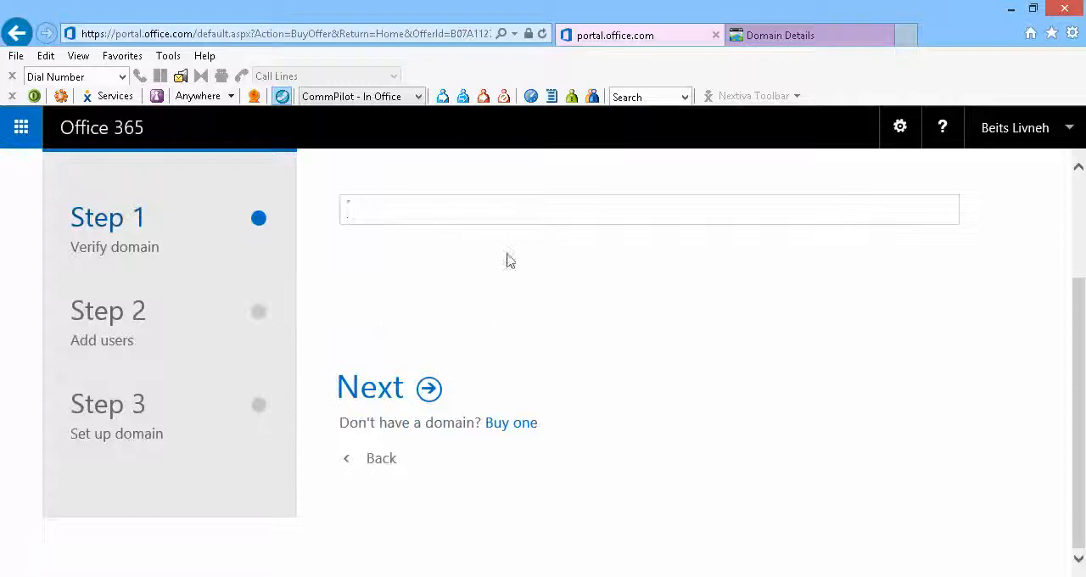
Specify legaltechnologysolutions.us as the domain to use and continue to the ownership verification
type("legaltechnolo")
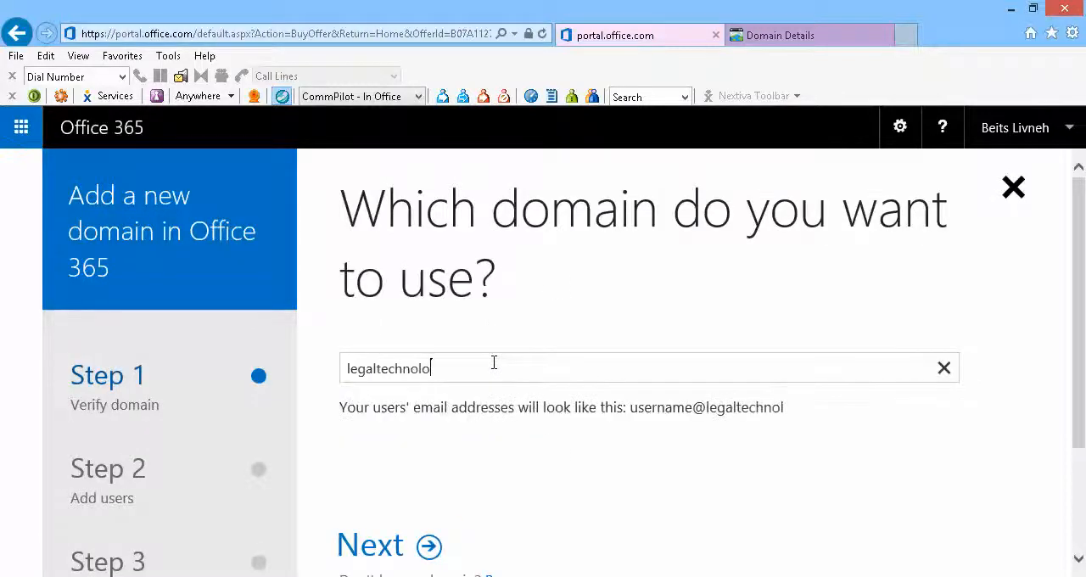
type("gysolutions.us")
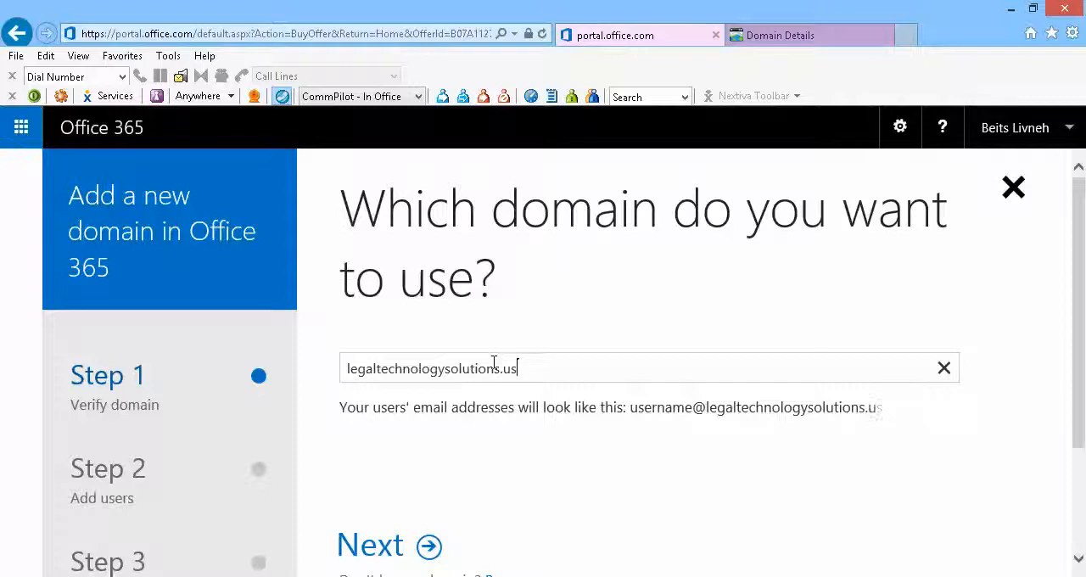
left_click(373, 545)
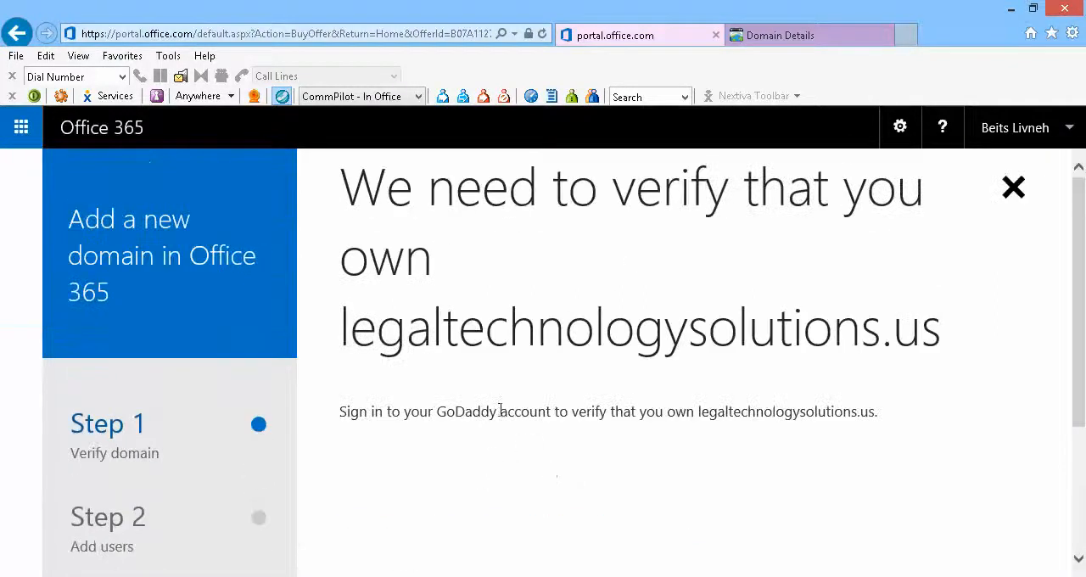
Verify the domain's ownership by signing in to GoDaddy with the customer number and account password and granting Office 365 permission to change the domain
key("ctrl+minus")
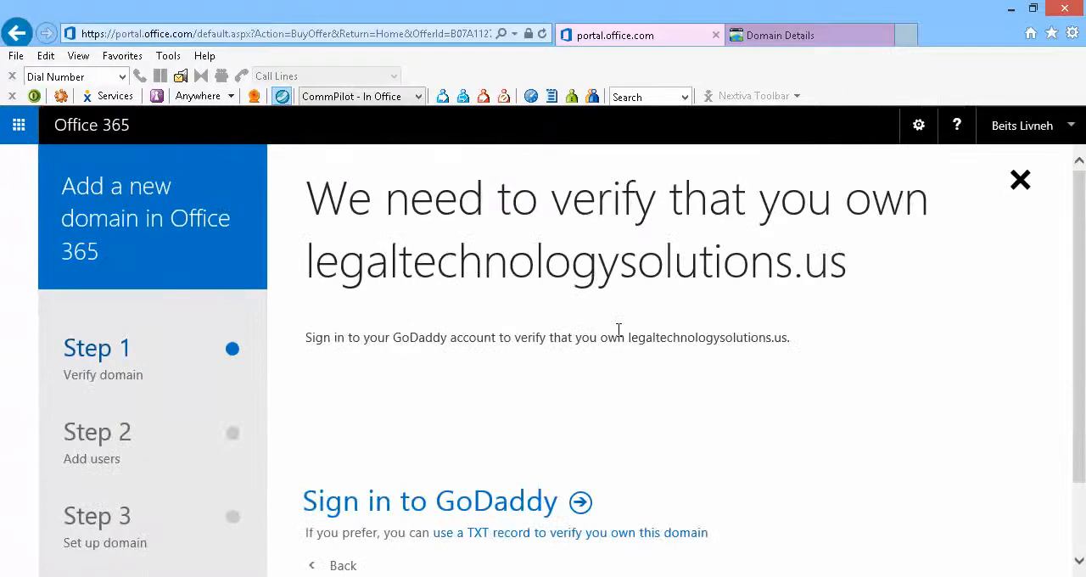
scroll(617, 335, "down", 1)
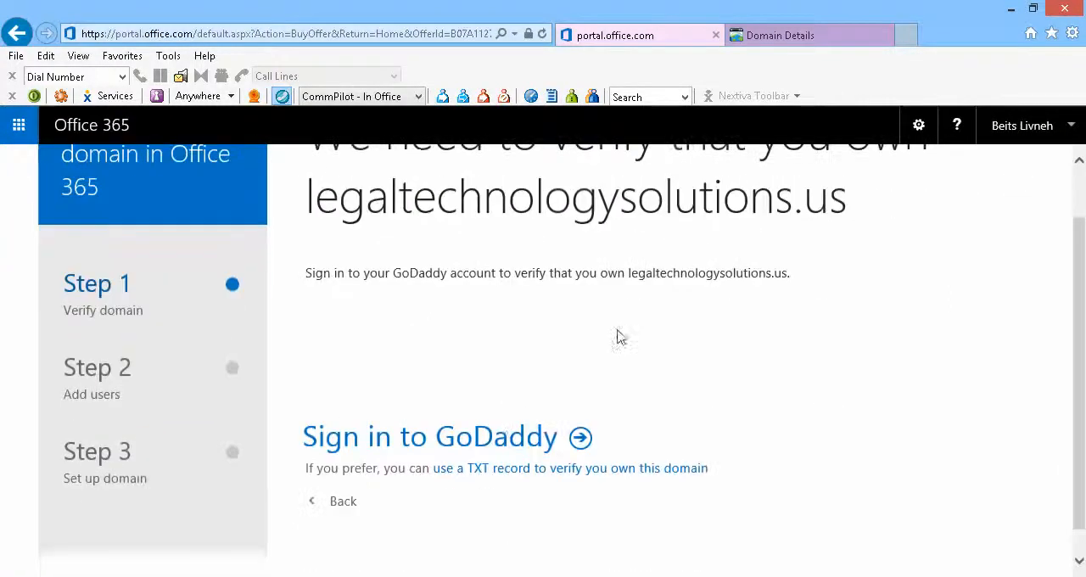
left_click(512, 447)
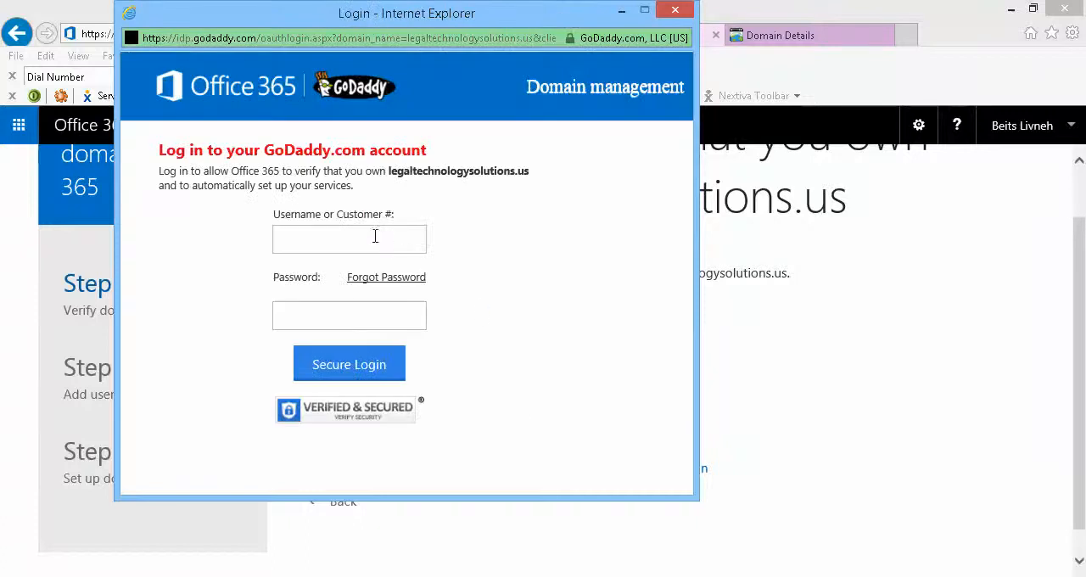
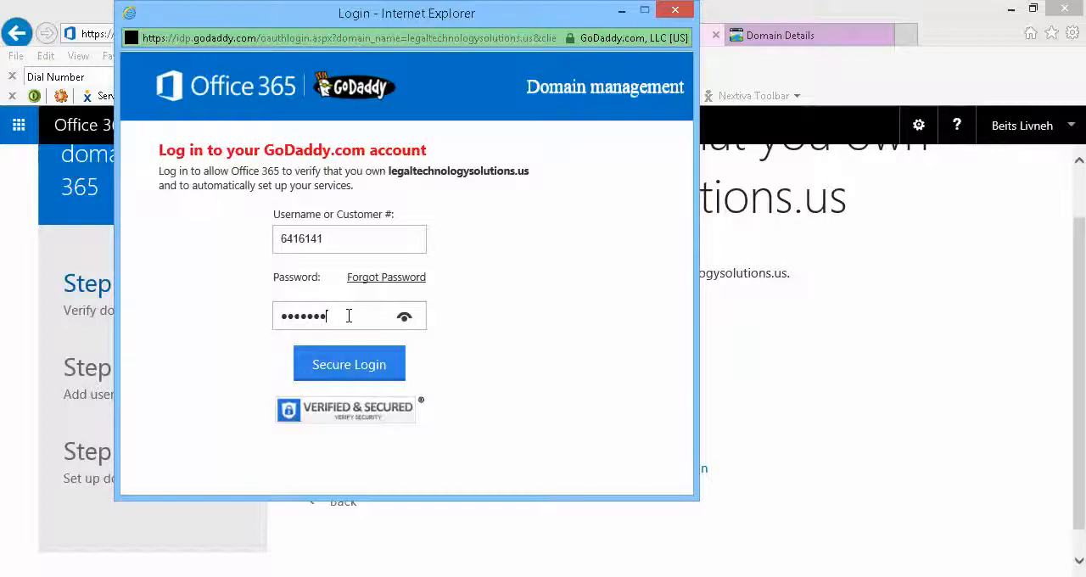
type("••")
left_click(359, 364)
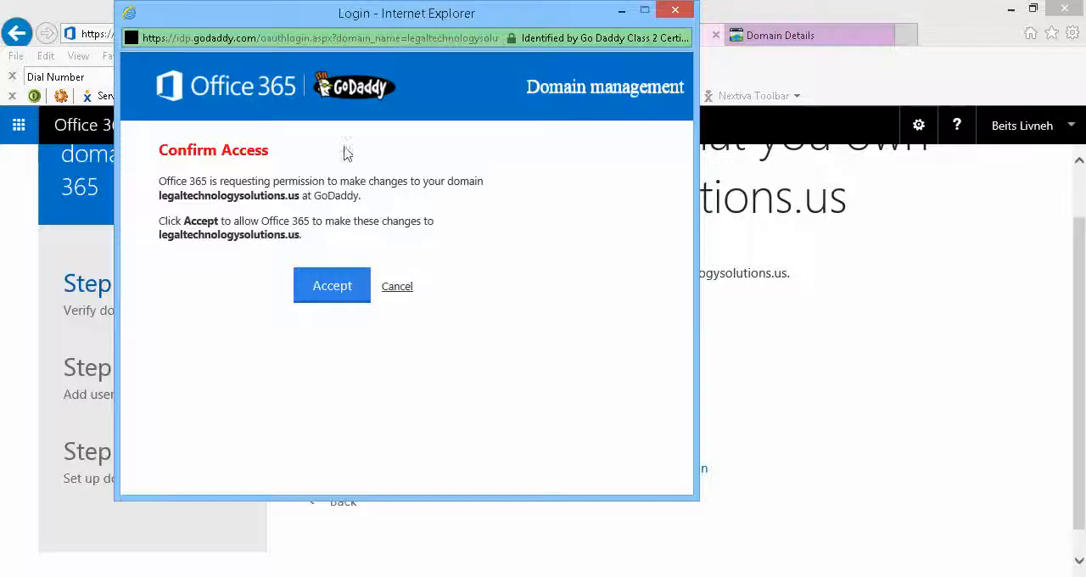
left_click(344, 293)
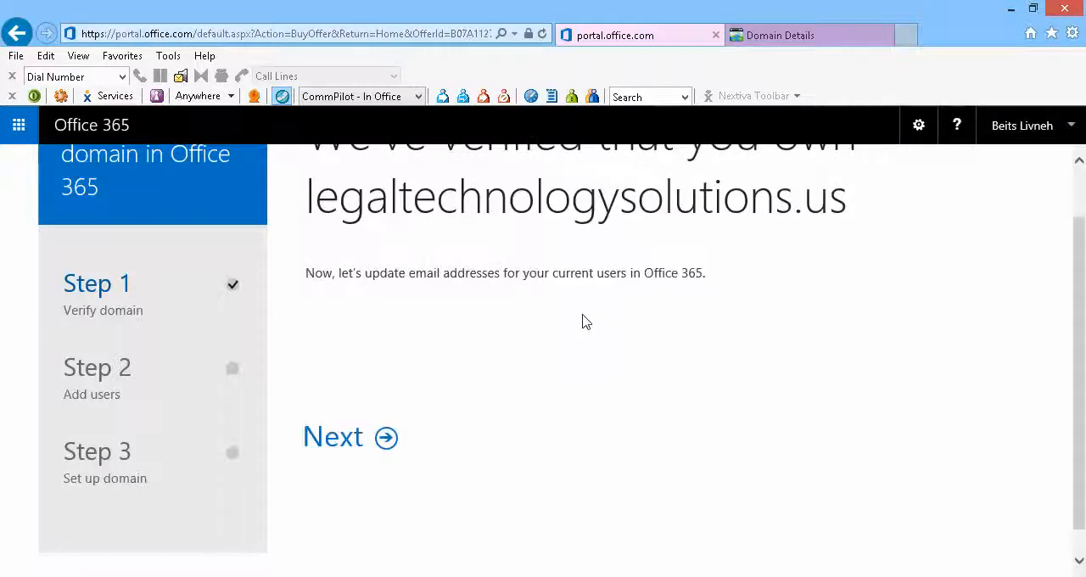
Examine the DNS zone file of legaltechnologysolutions.us in GoDaddy, including its A, CName, MX, TXT and SRV records
left_click(796, 35)
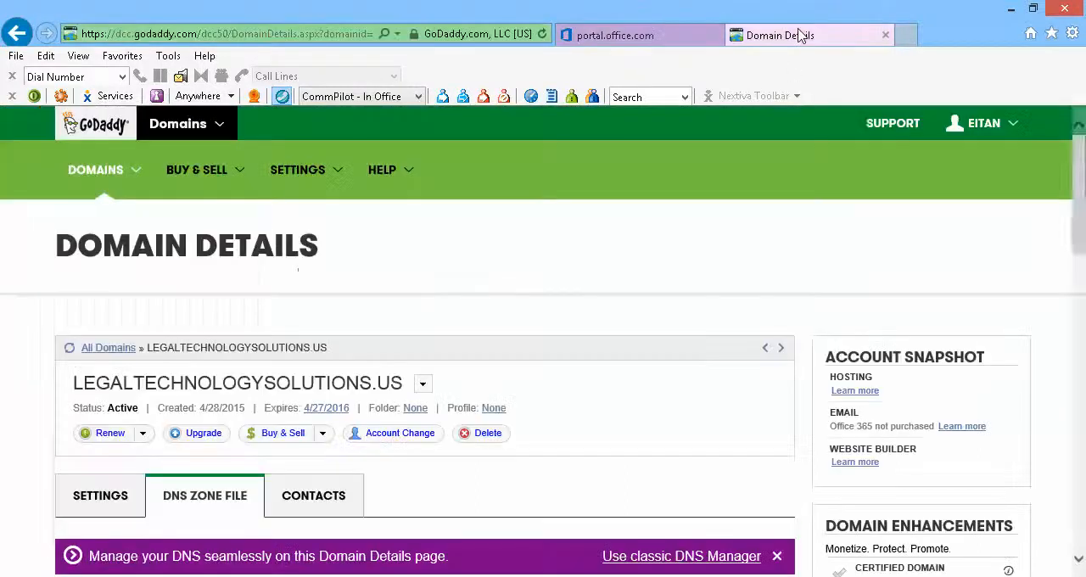
scroll(658, 416, "down", 1)
scroll(647, 425, "down", 1)
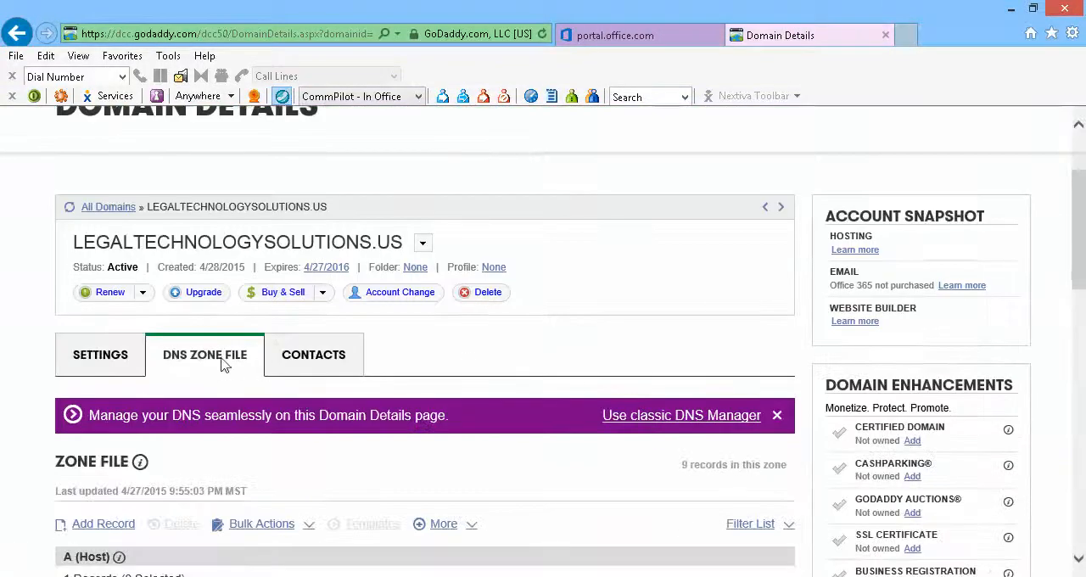
scroll(211, 357, "up", 2)
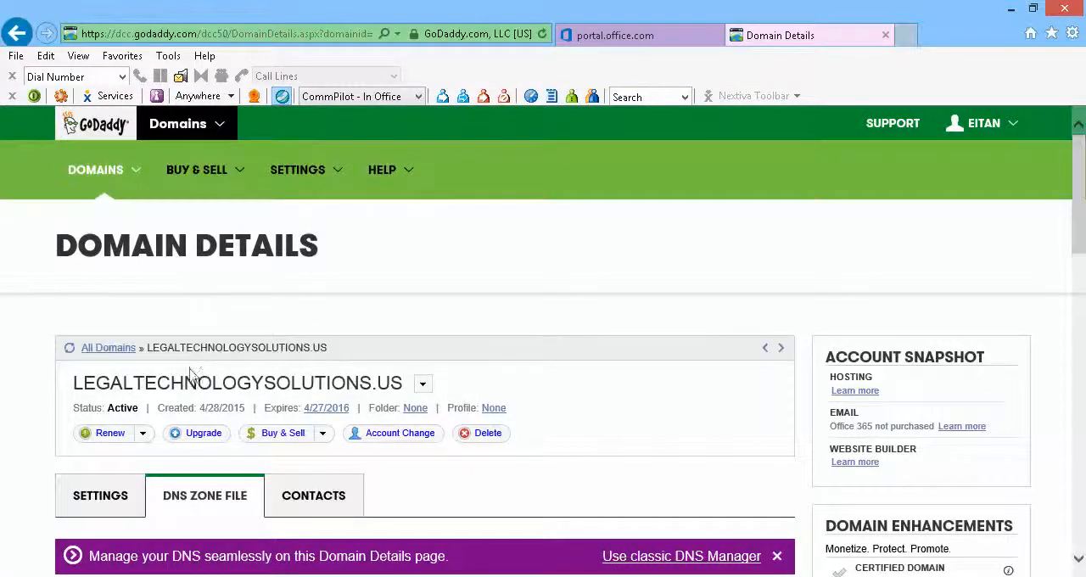
scroll(410, 390, "down", 3)
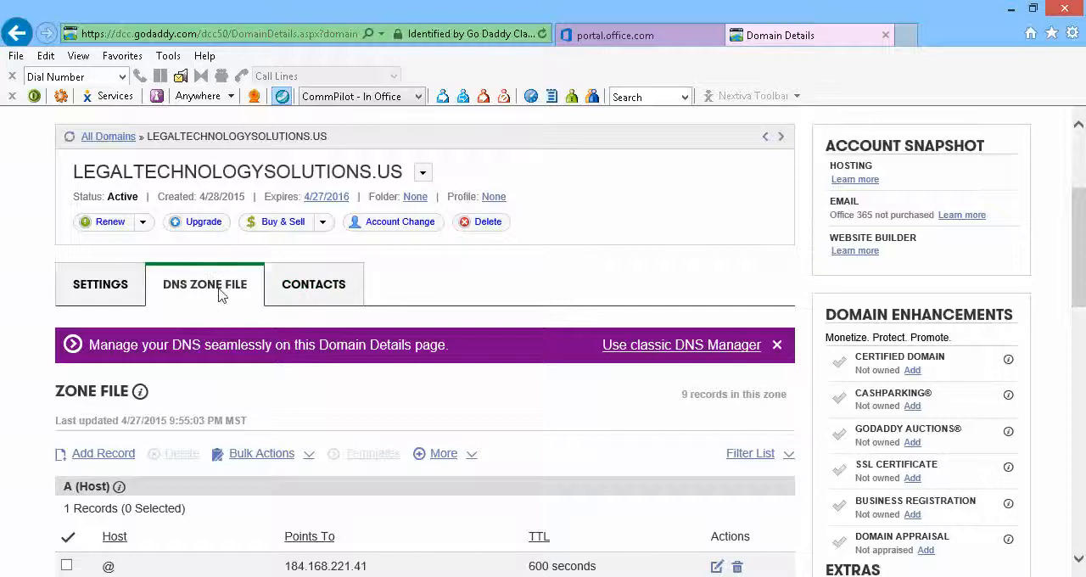
scroll(228, 296, "down", 4)
scroll(305, 284, "down", 5)
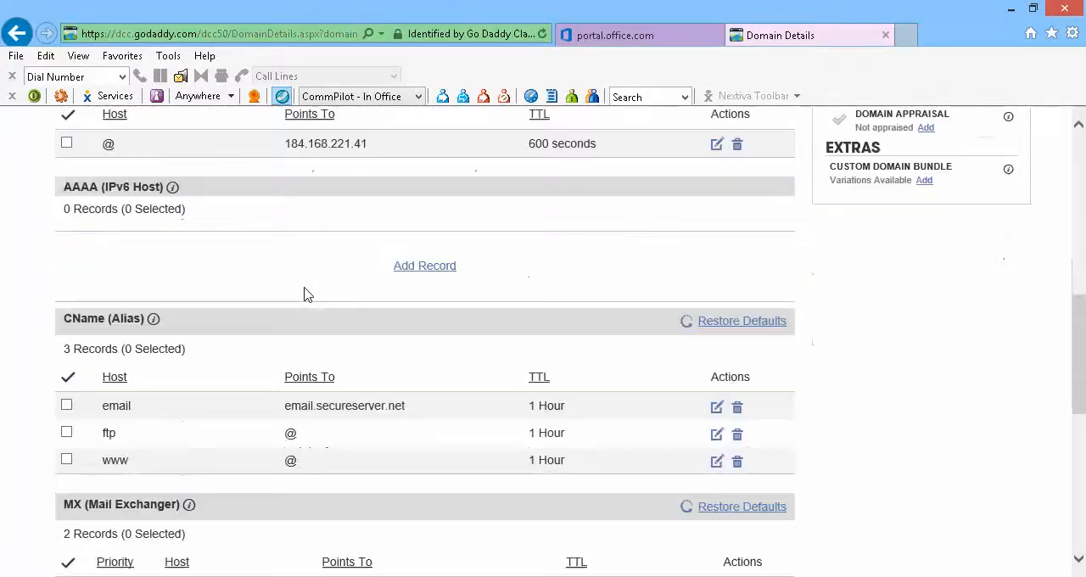
scroll(332, 399, "down", 4)
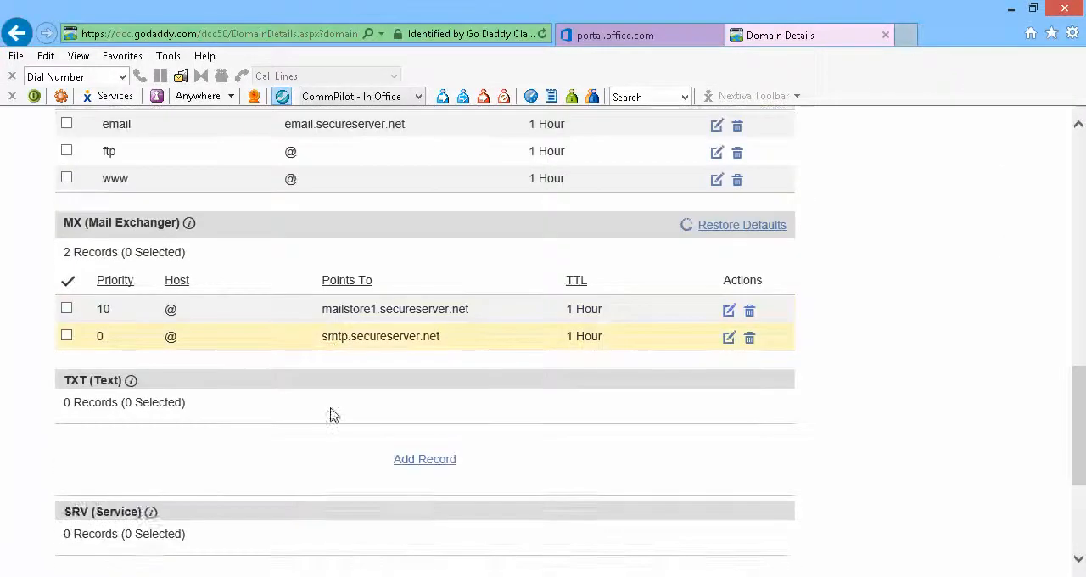
scroll(334, 424, "down", 1)
scroll(334, 423, "up", 4)
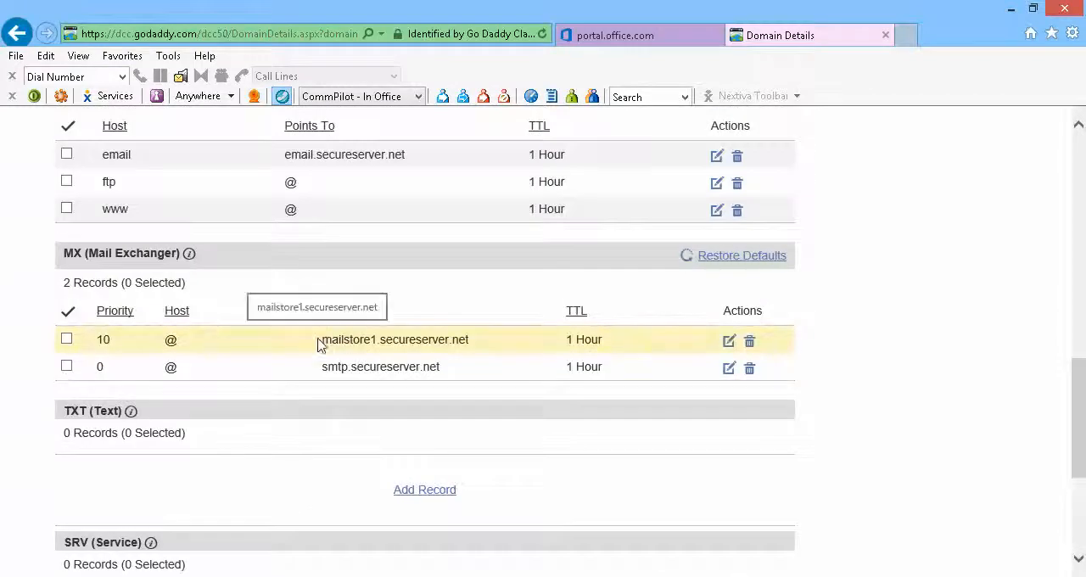
left_click_drag(322, 340, 645, 370)
scroll(208, 319, "up", 3)
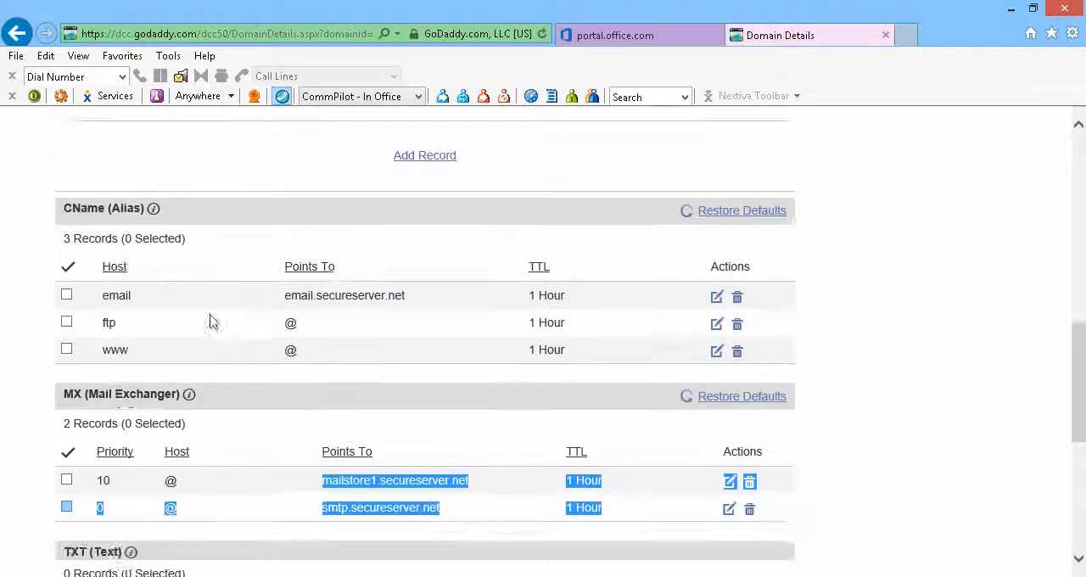
scroll(291, 322, "up", 8)
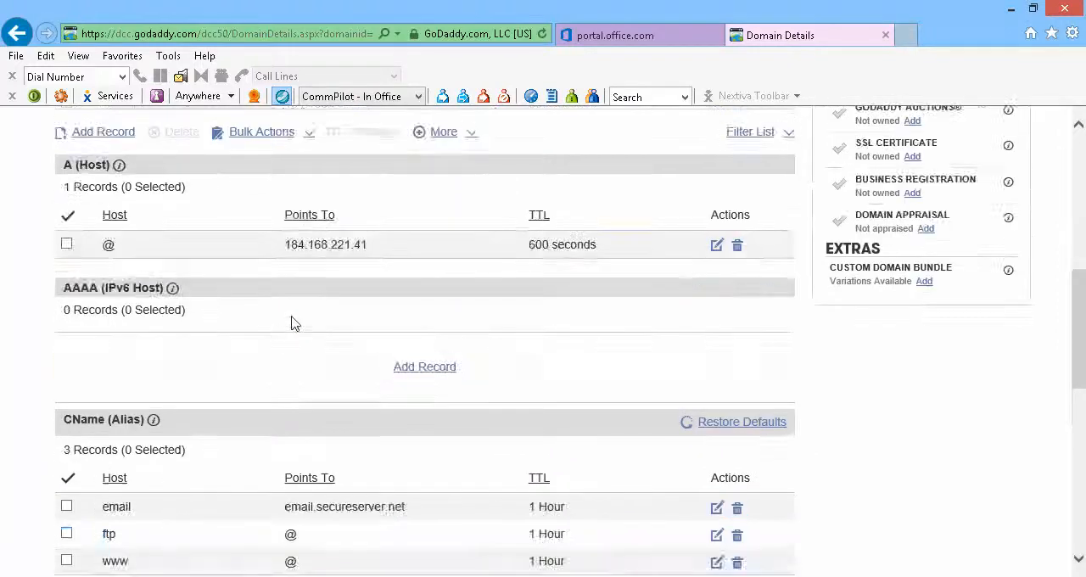
scroll(162, 131, "up", 2)
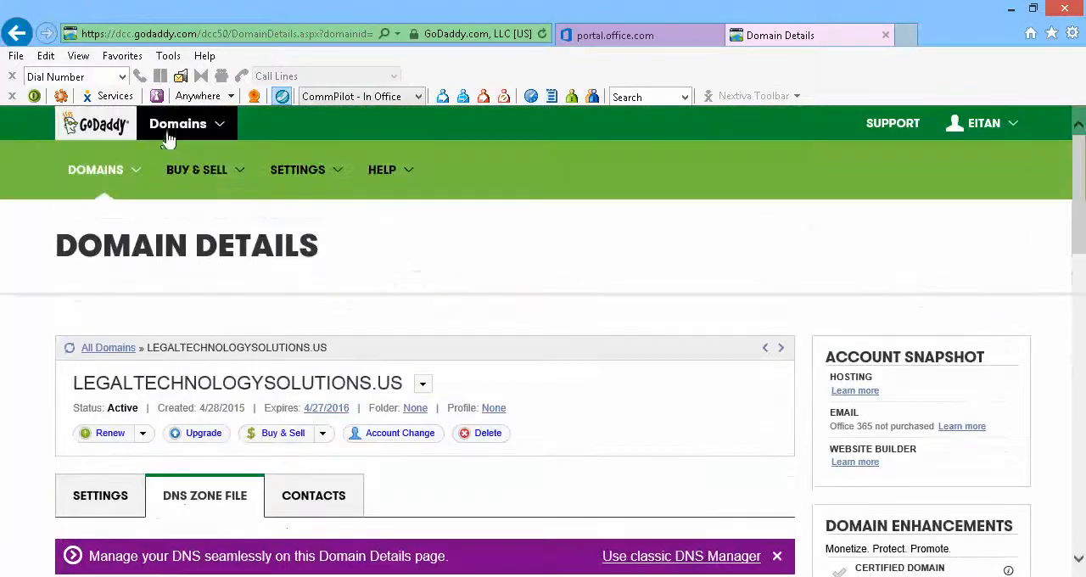
Return to the Office 365 domain setup and proceed from the verified domain to updating the current users
left_click(647, 41)
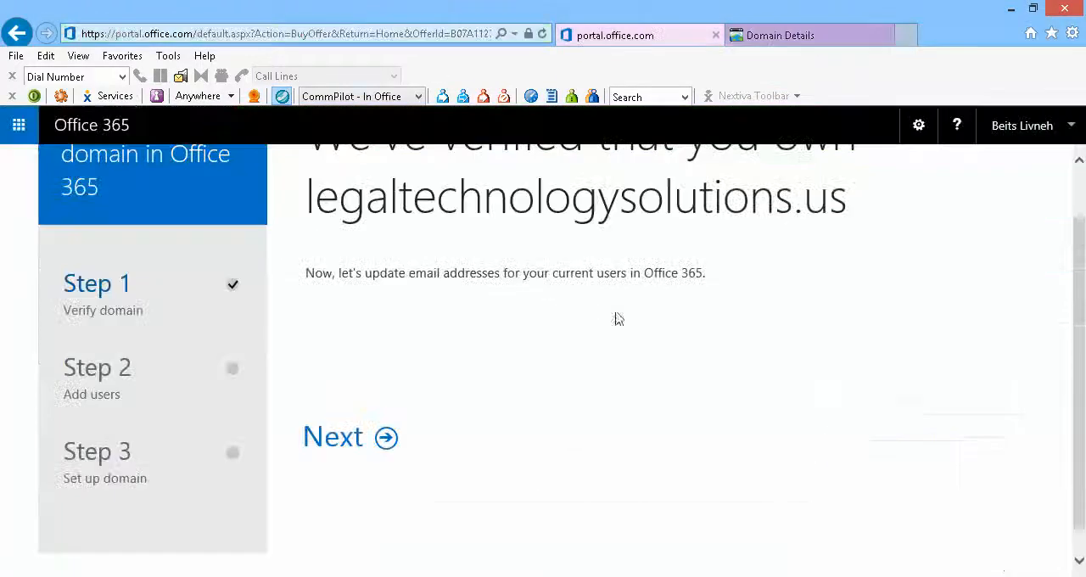
scroll(534, 333, "up", 1)
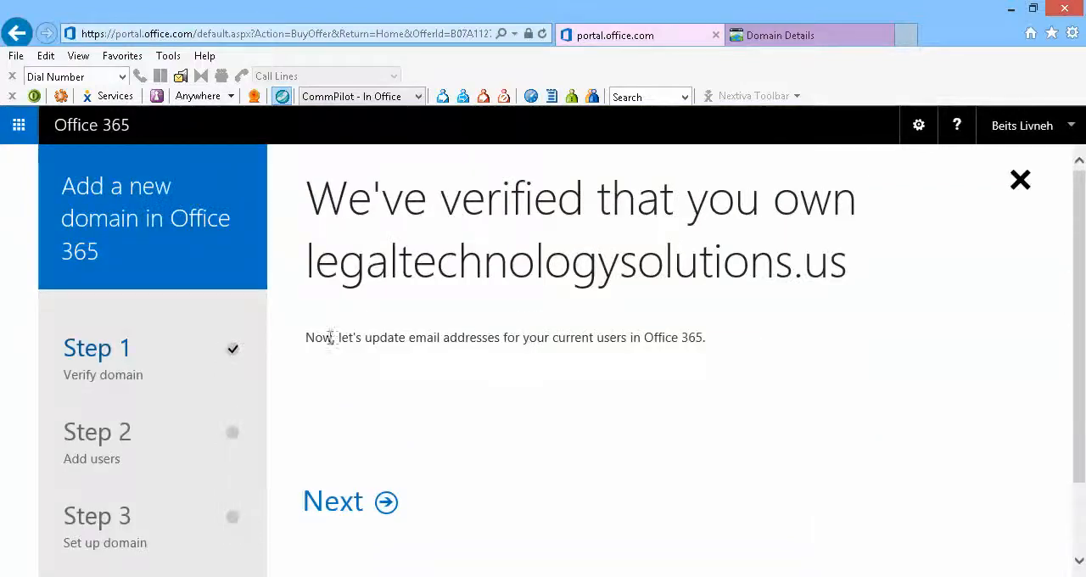
left_click(348, 509)
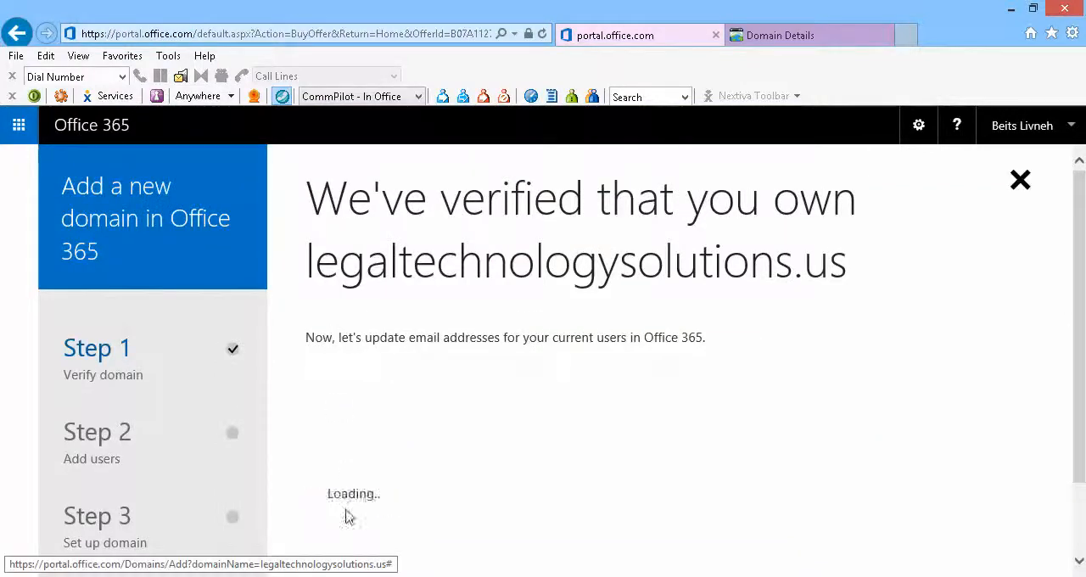
Compare the listed user's current email address with the address after the update to legaltechnologysolutions.us
scroll(546, 467, "down", 3)
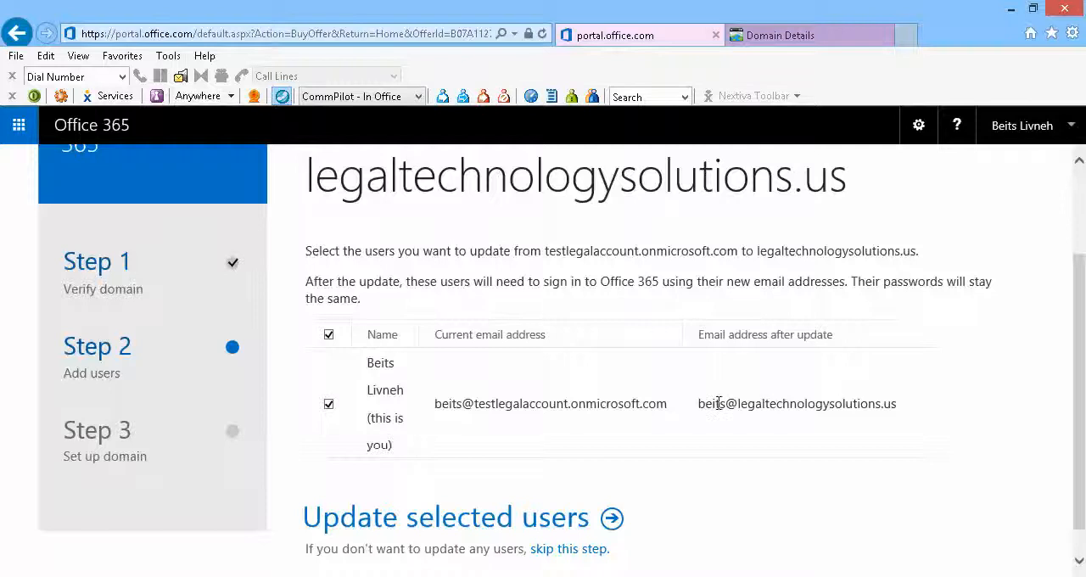
left_click_drag(718, 403, 896, 406)
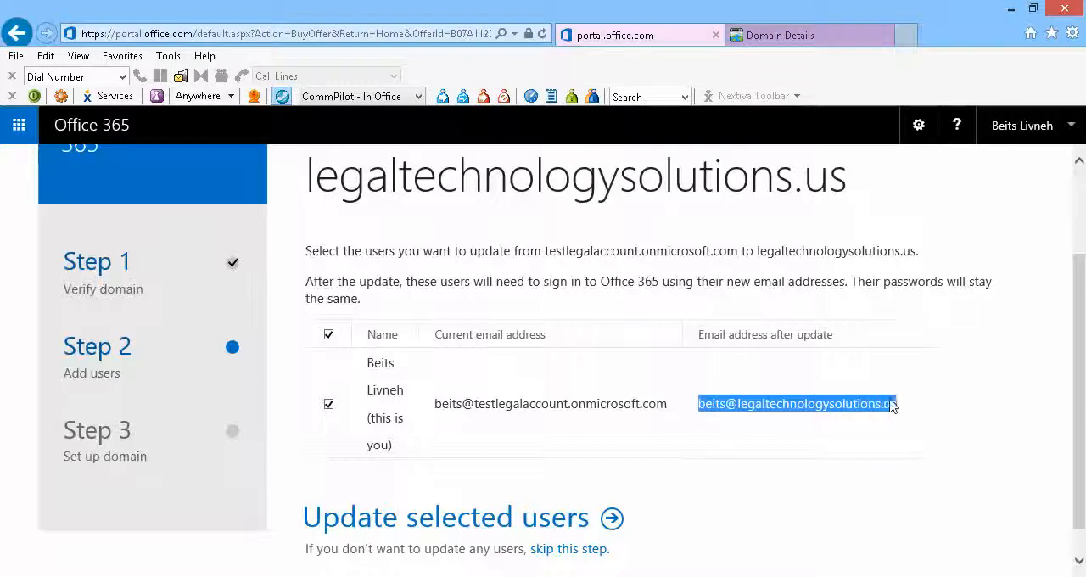
left_click(447, 403)
left_click_drag(448, 403, 656, 409)
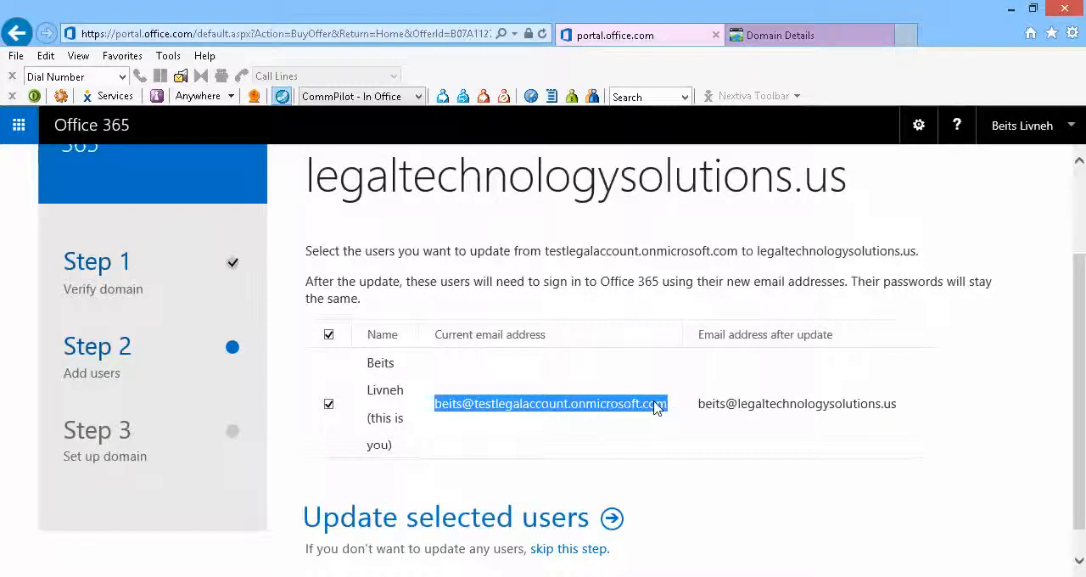
Update the selected user's email address to the legaltechnologysolutions.us domain and sign out to complete the change
left_click_drag(441, 405, 648, 400)
left_click_drag(699, 404, 896, 406)
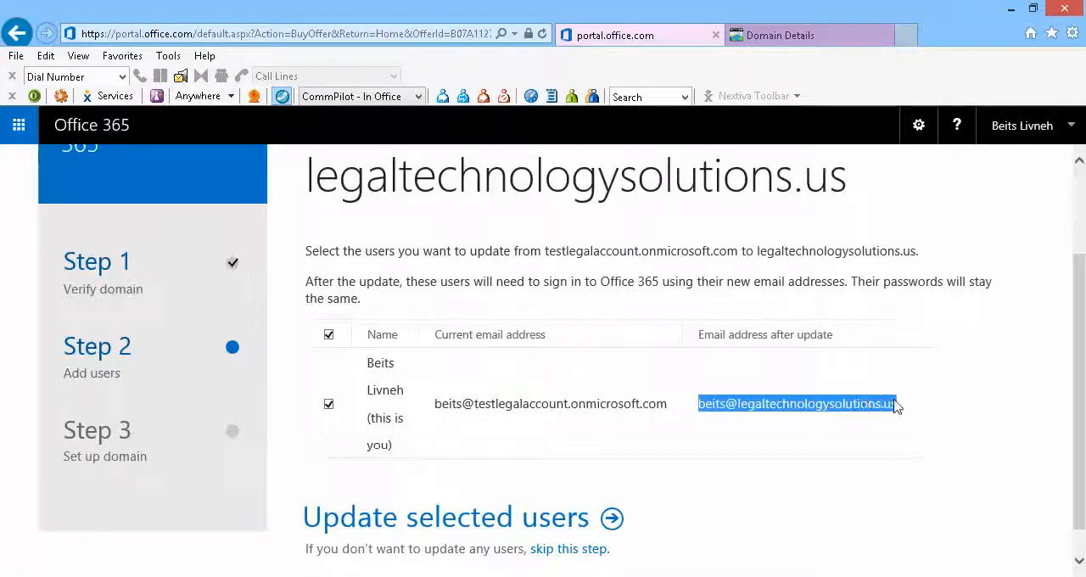
left_click_drag(738, 405, 898, 404)
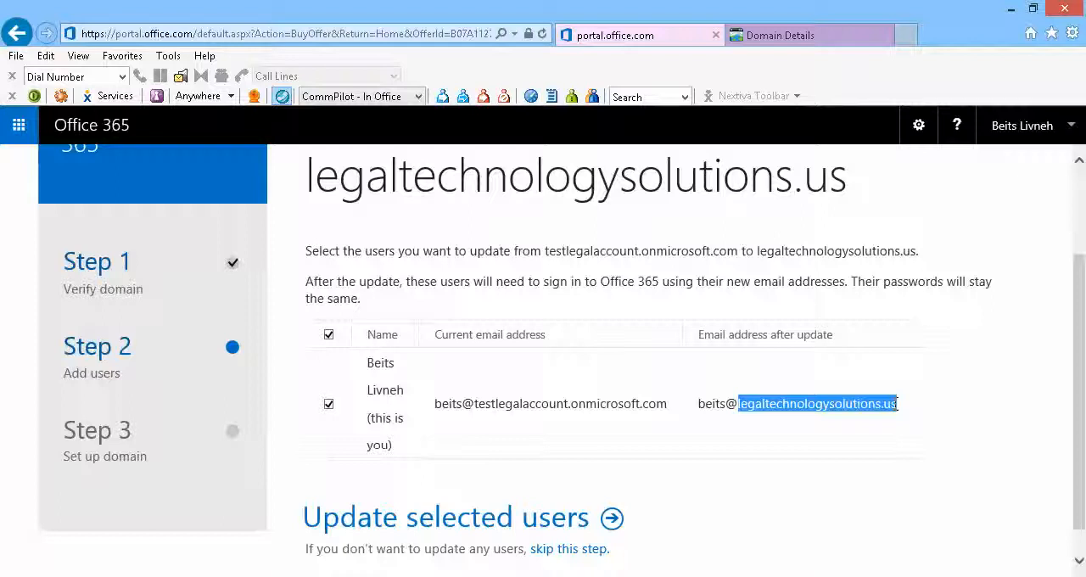
scroll(752, 376, "down", 1)
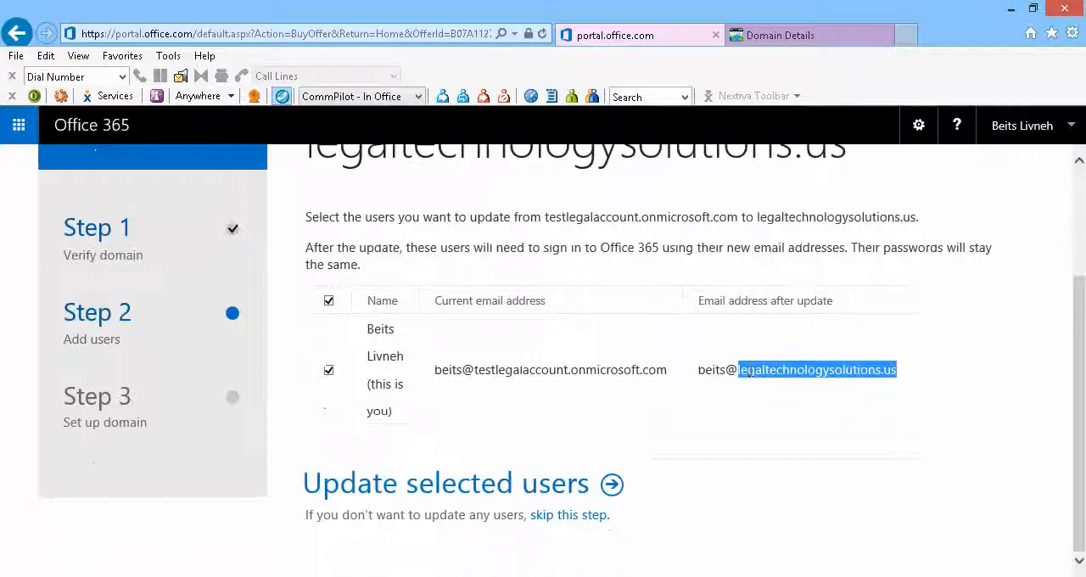
left_click(560, 494)
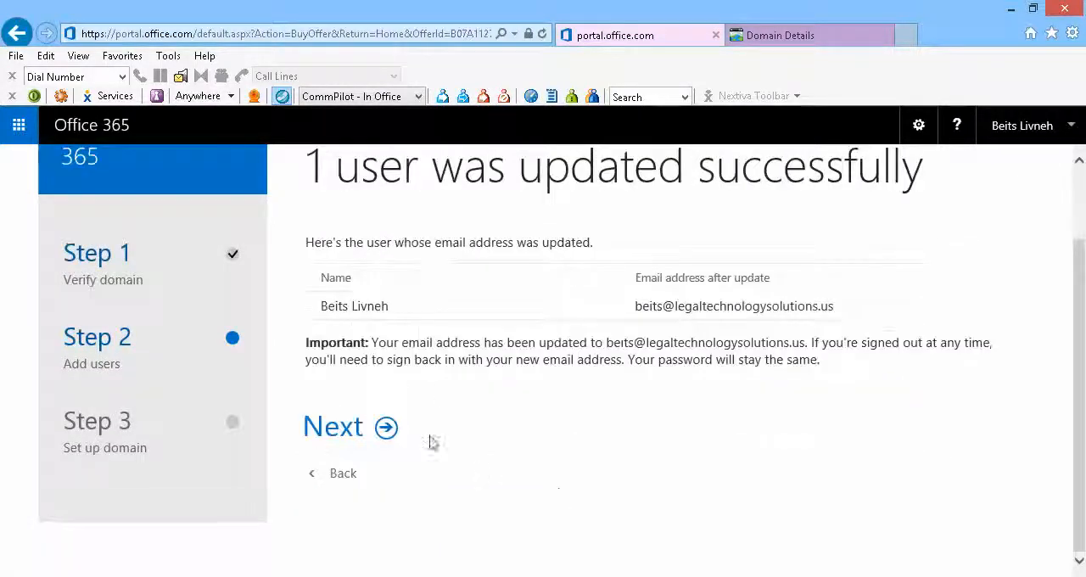
scroll(331, 428, "up", 2)
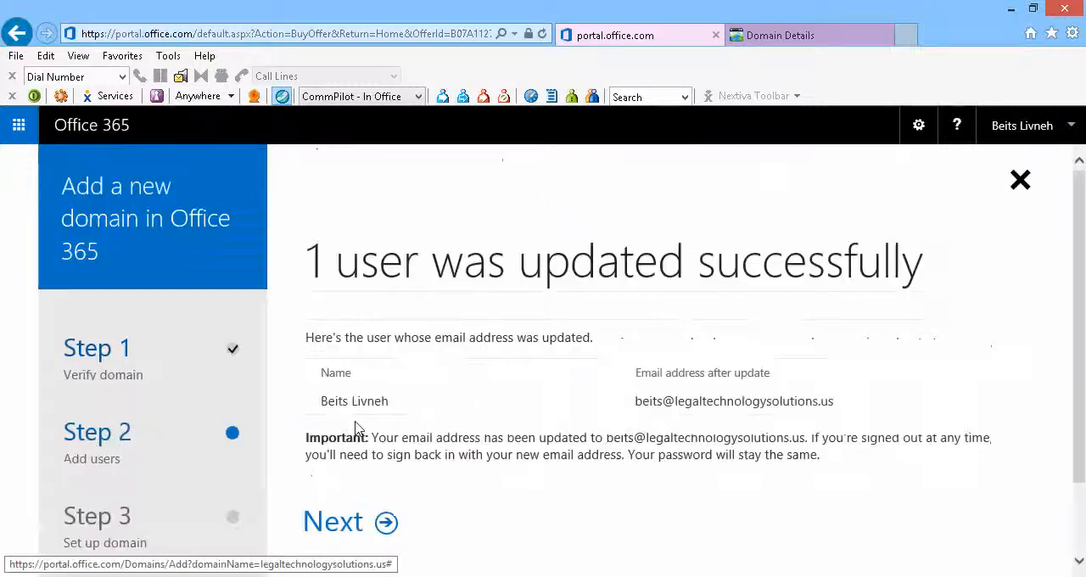
left_click(341, 512)
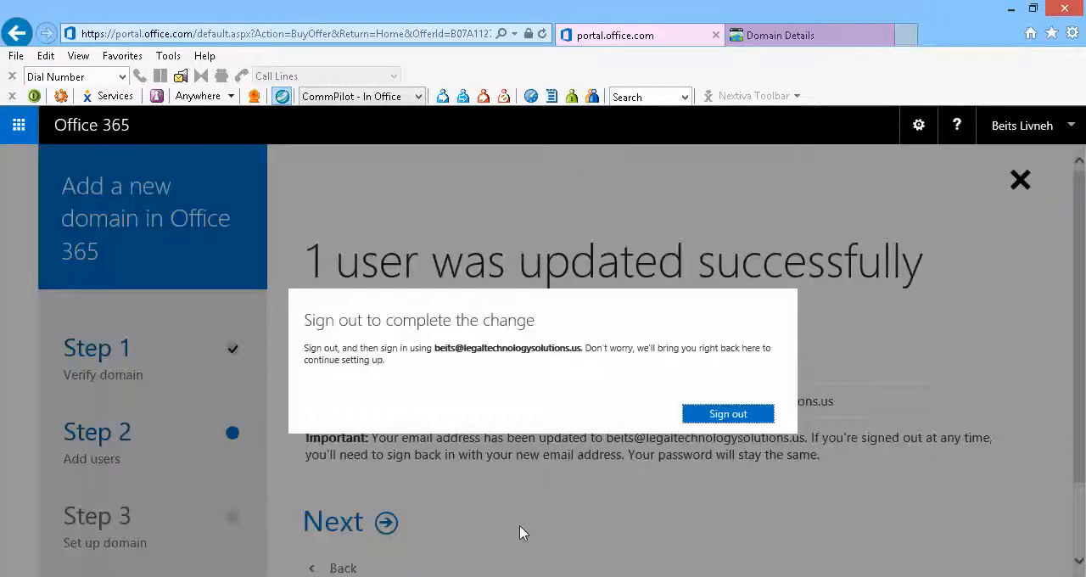
left_click(720, 416)
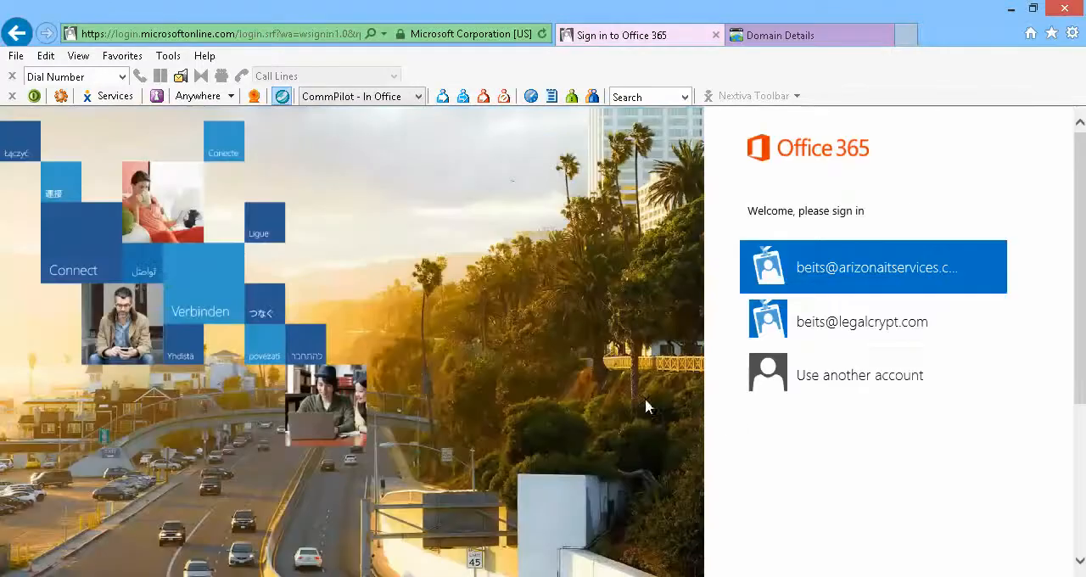
Sign back in to Office 365 with the user's updated email address and the account password
left_click(835, 379)
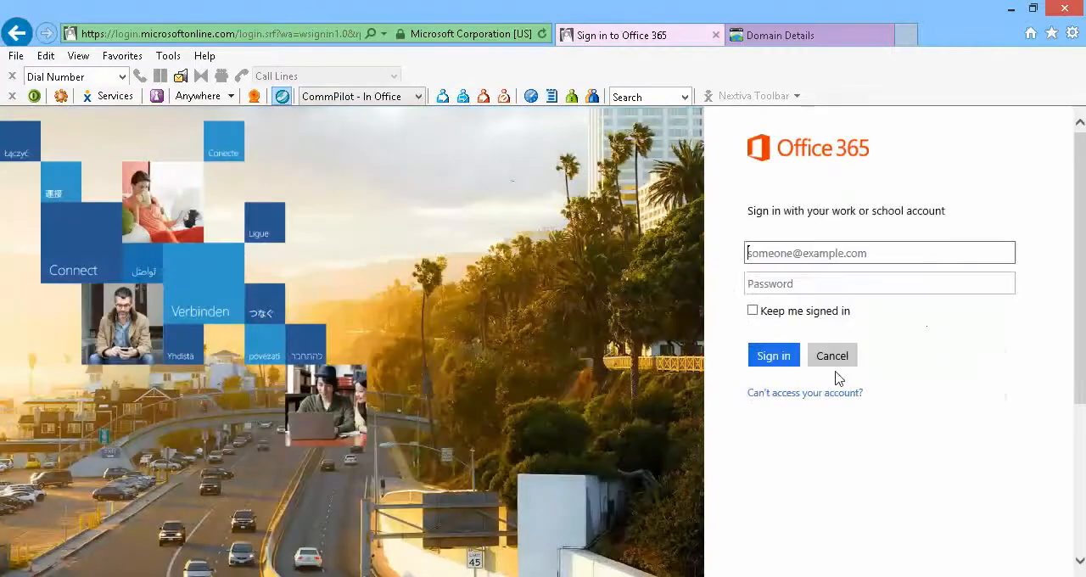
left_click(810, 256)
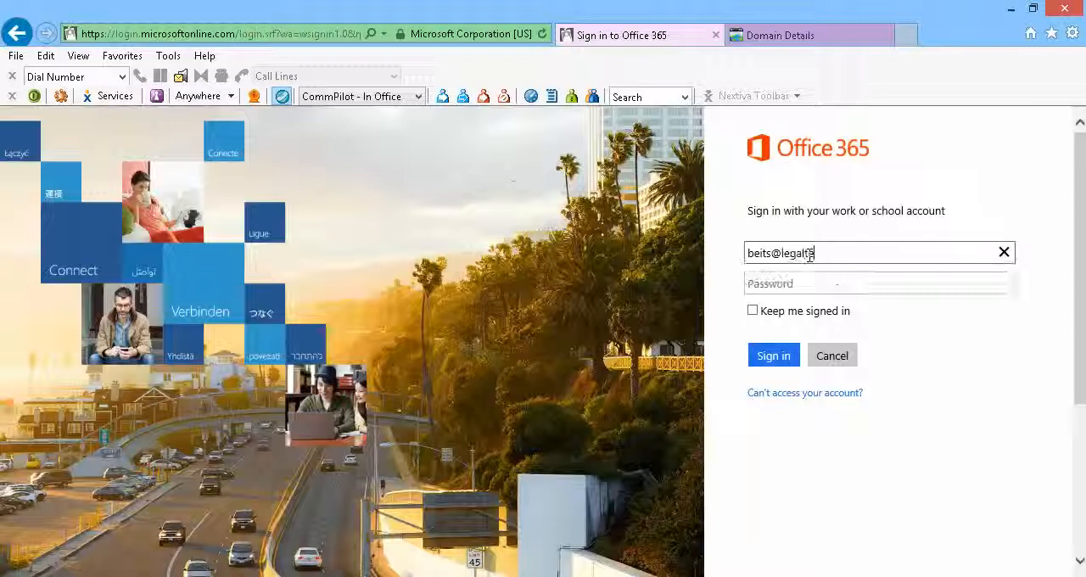
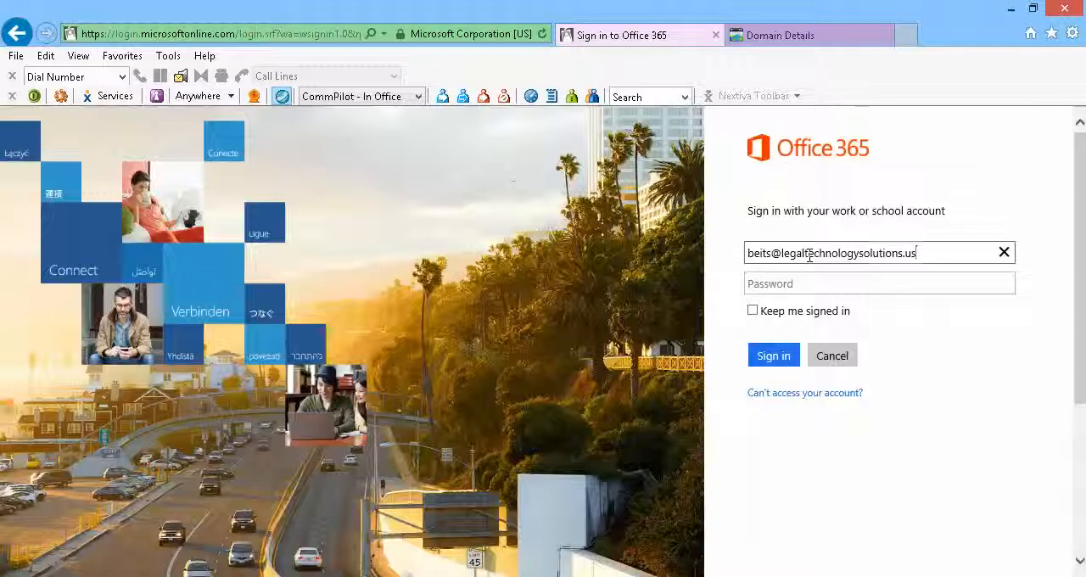
key("Tab")
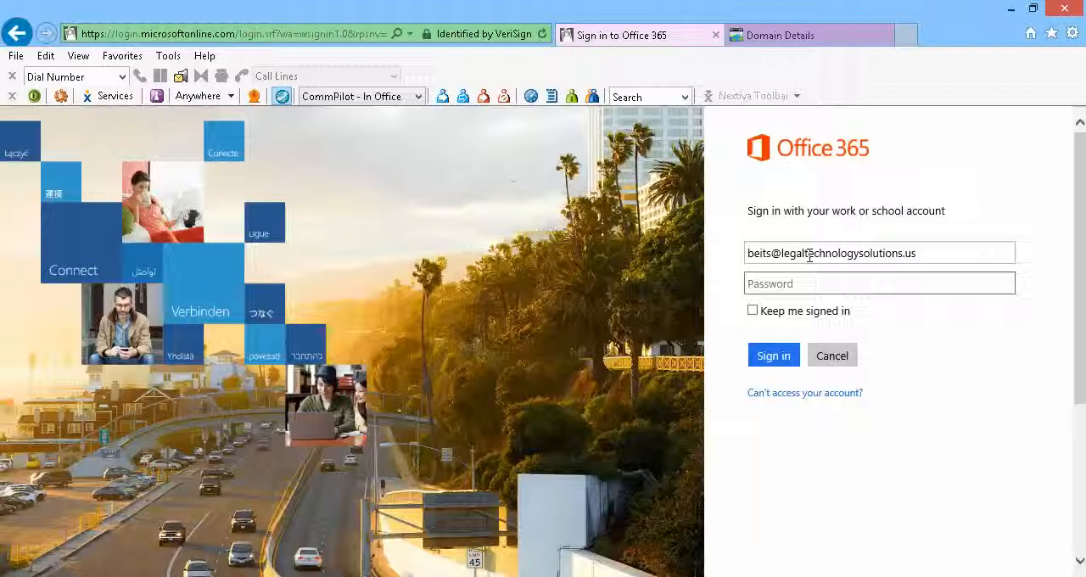
type("********")
left_click(784, 357)
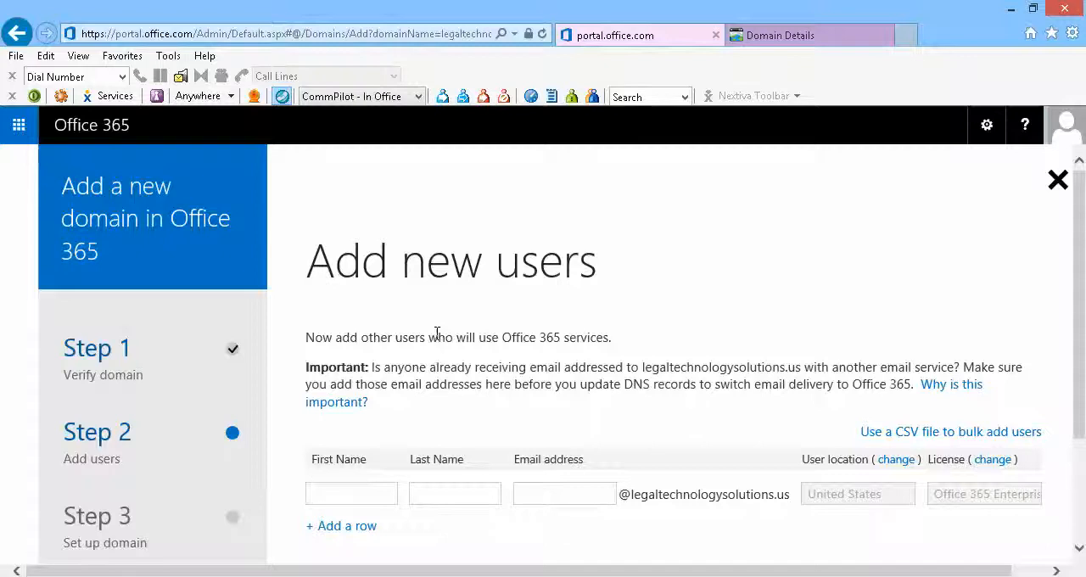
Fill in a new user's first name, last name and email address on the legaltechnologysolutions.us domain
scroll(437, 333, "down", 1)
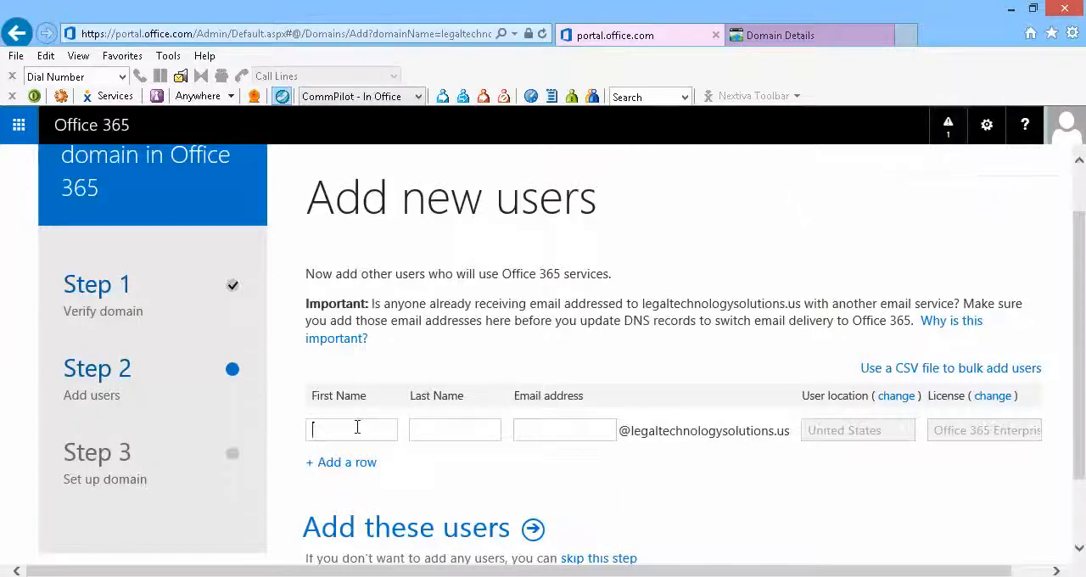
key("Tab")
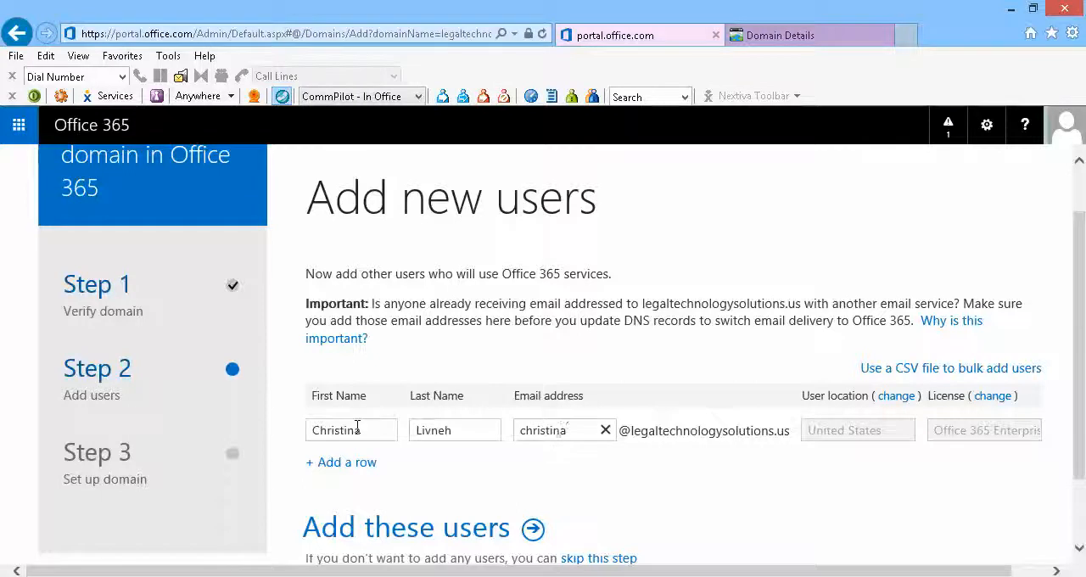
key("Tab")
left_click(366, 429)
scroll(667, 459, "down", 1)
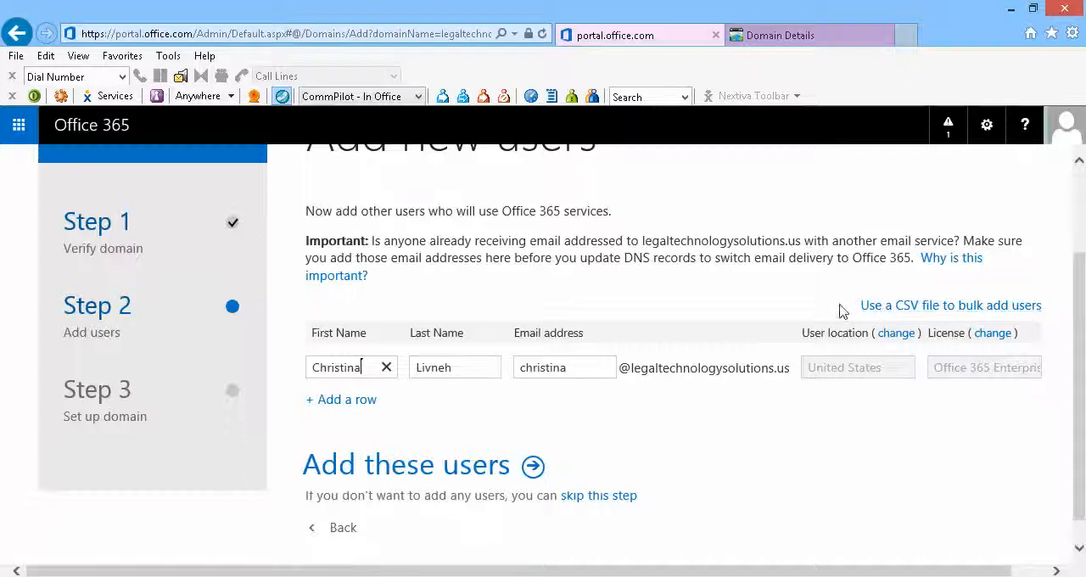
left_click(894, 310)
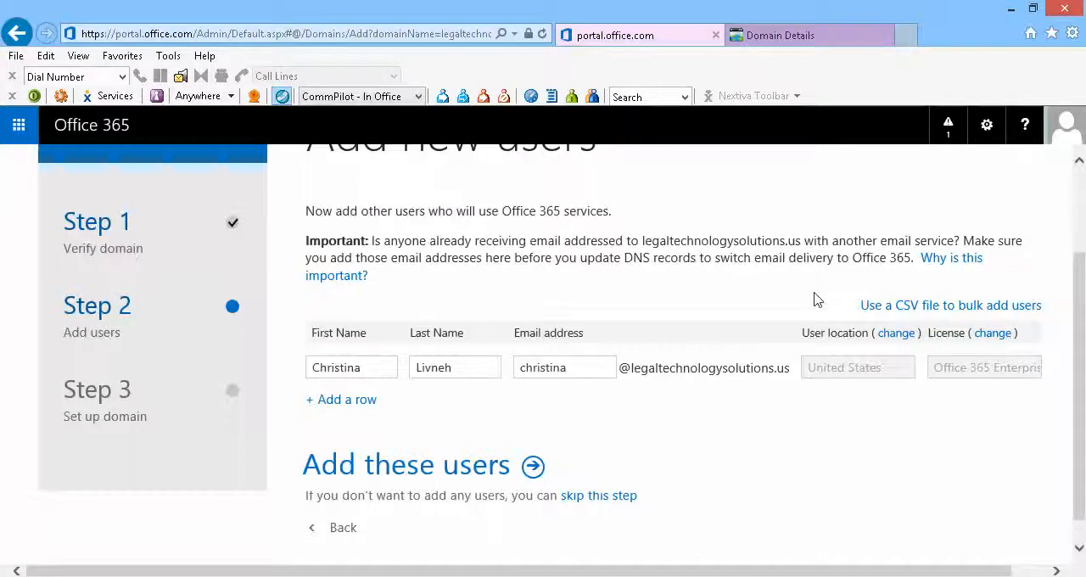
double_click(365, 376)
Skip adding new users and move on to preparing the domain's DNS record update
left_click(618, 498)
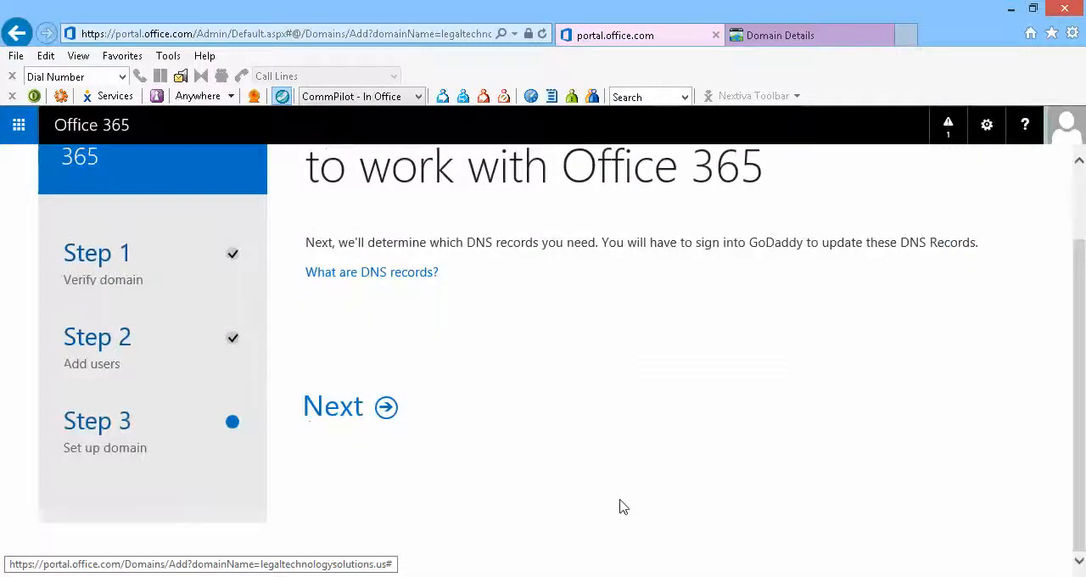
scroll(629, 303, "up", 2)
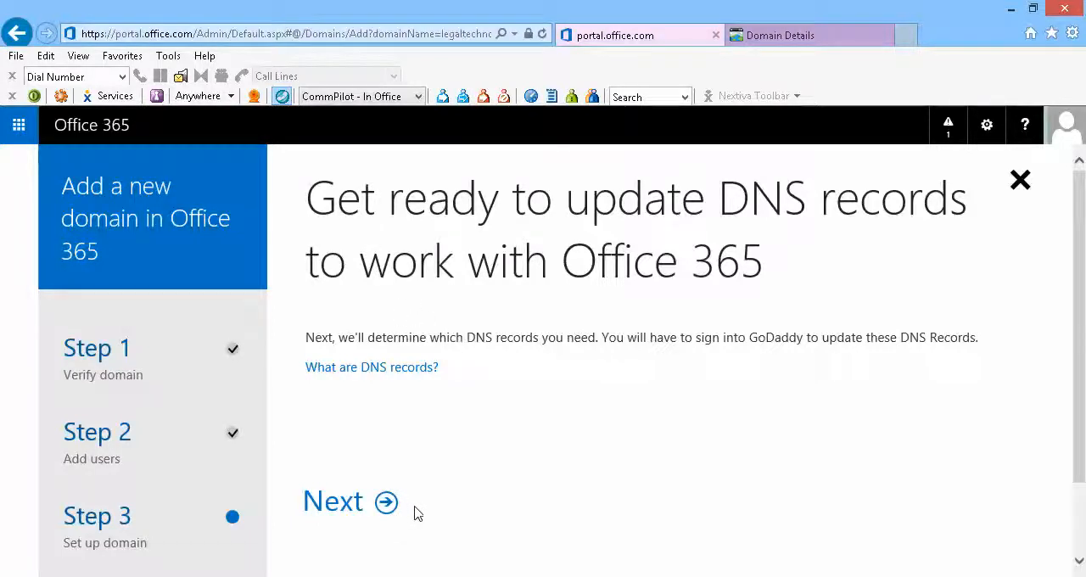
triple_click(474, 335)
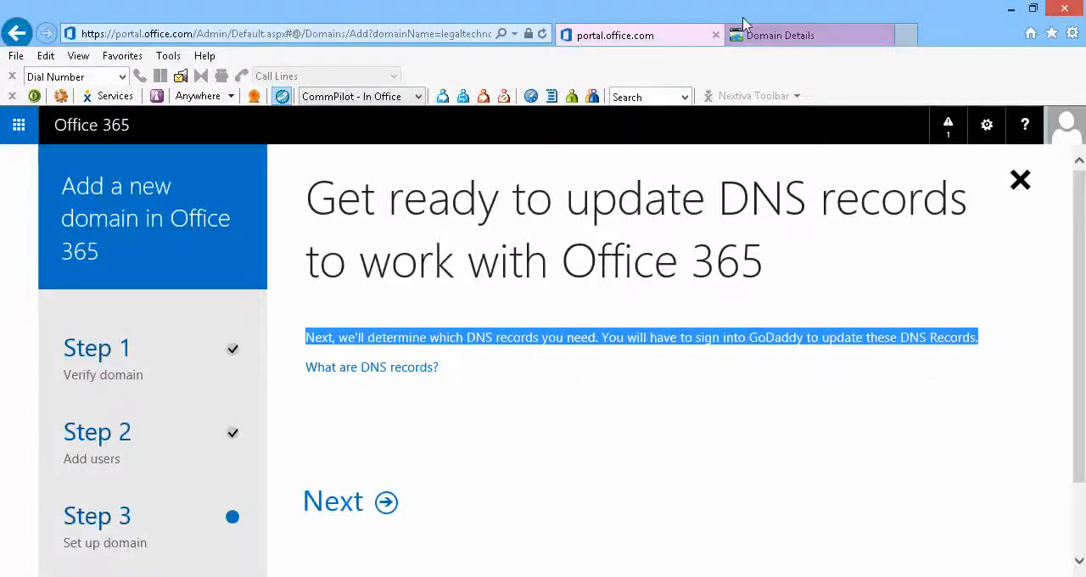
Review the A, CName and MX records in GoDaddy's DNS zone file and the Office 365 notice about updating them
left_click(745, 33)
scroll(442, 448, "down", 3)
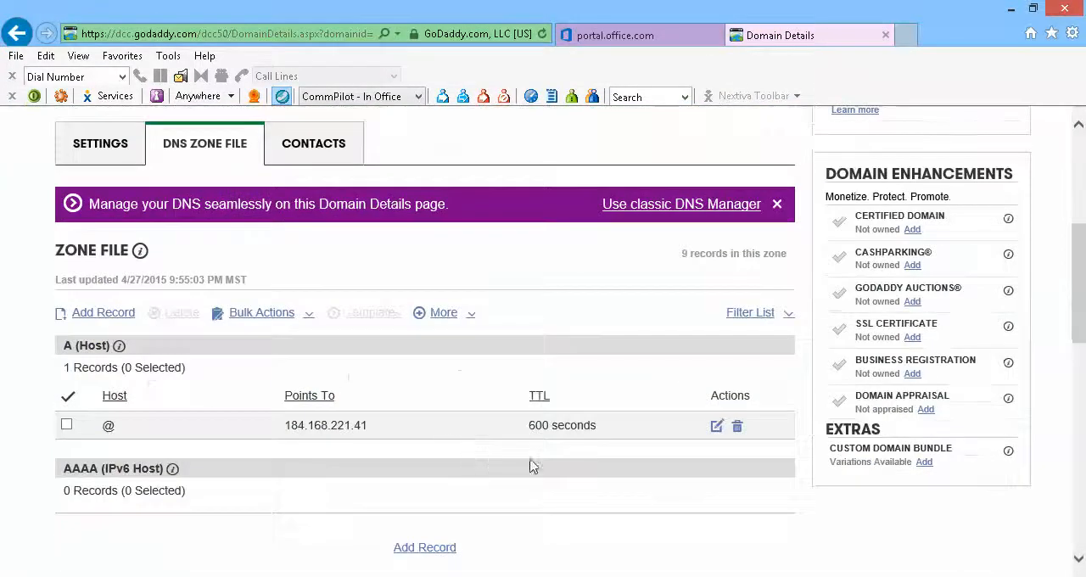
scroll(533, 461, "down", 5)
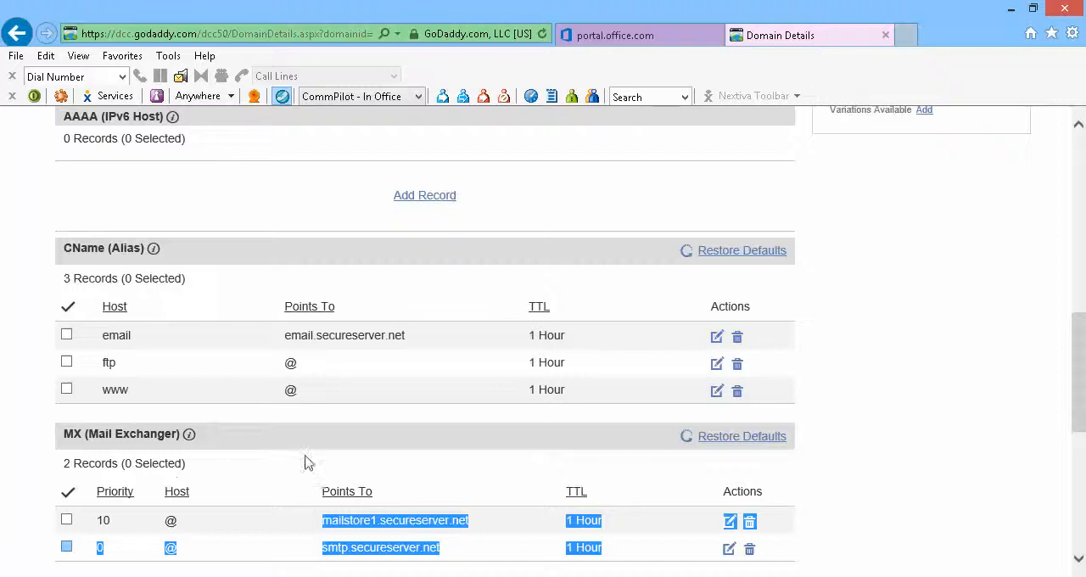
scroll(322, 465, "up", 8)
left_click(619, 41)
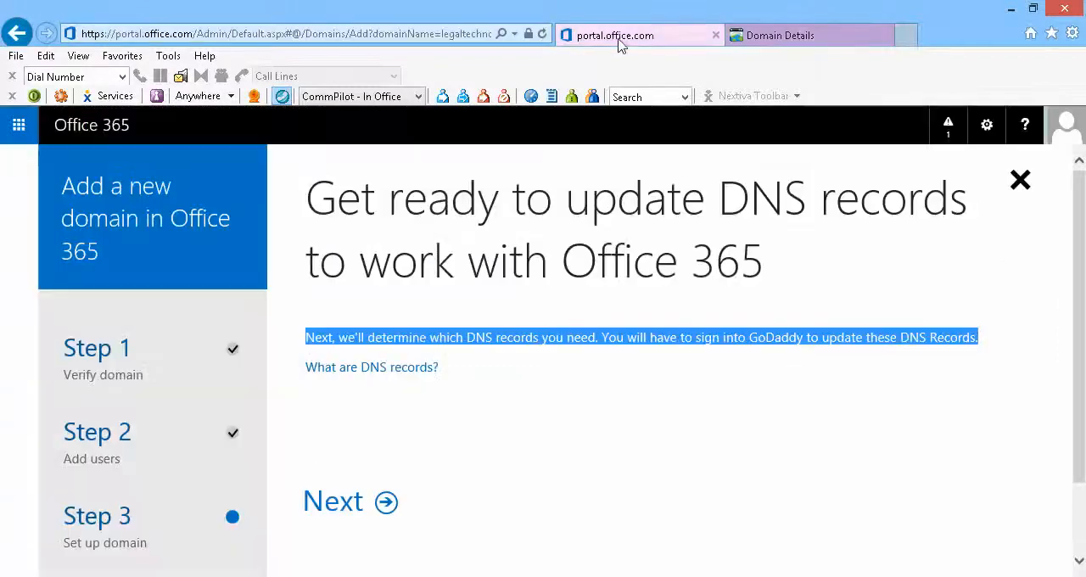
left_click_drag(312, 200, 749, 257)
triple_click(727, 340)
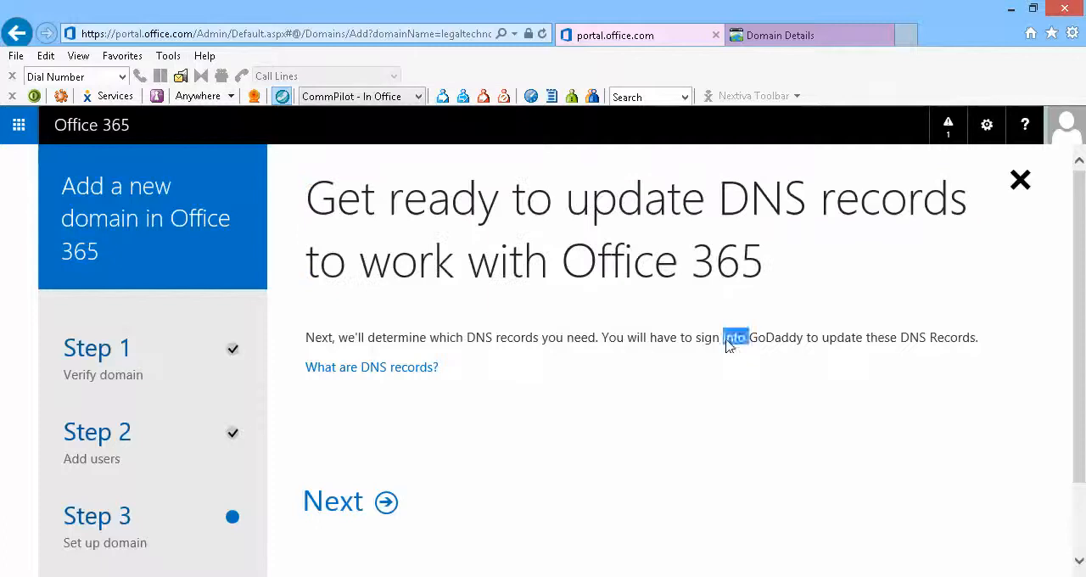
double_click(728, 340)
left_click_drag(611, 342, 951, 342)
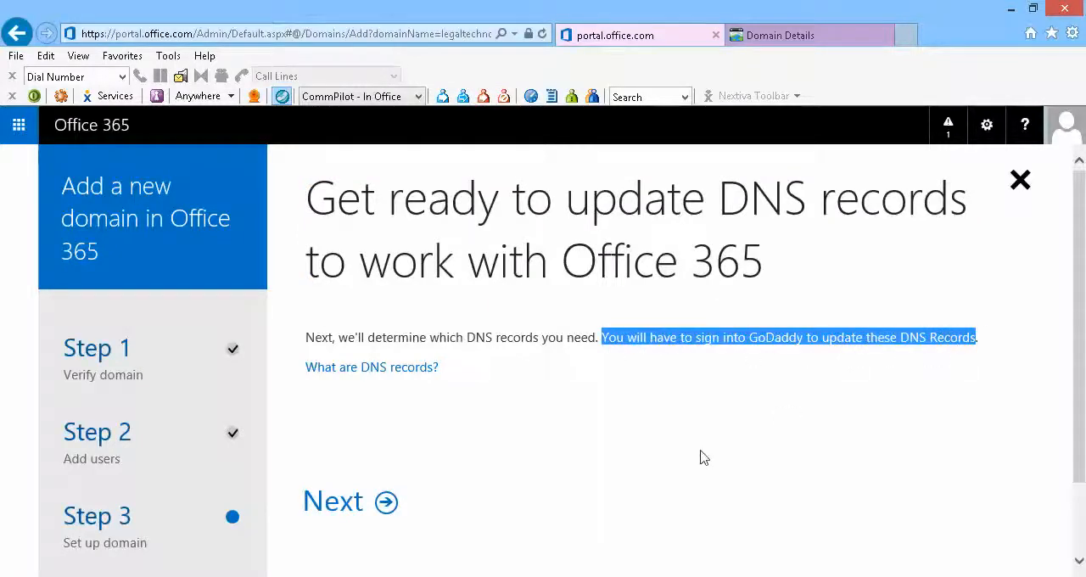
left_click(671, 461)
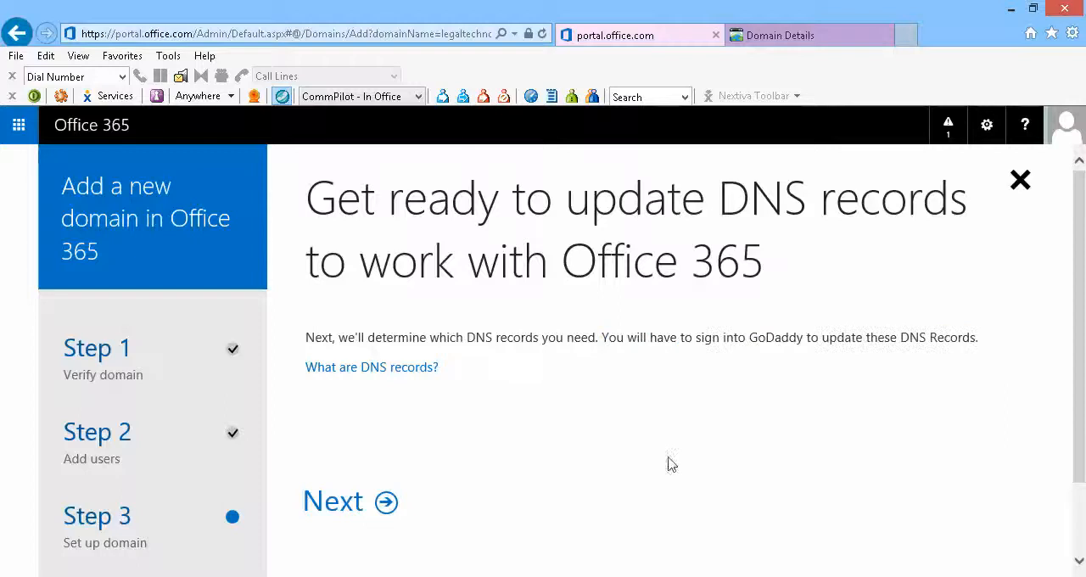
Proceed to adding the DNS records with both Outlook on the web and Lync kept as the domain's services
left_click(346, 494)
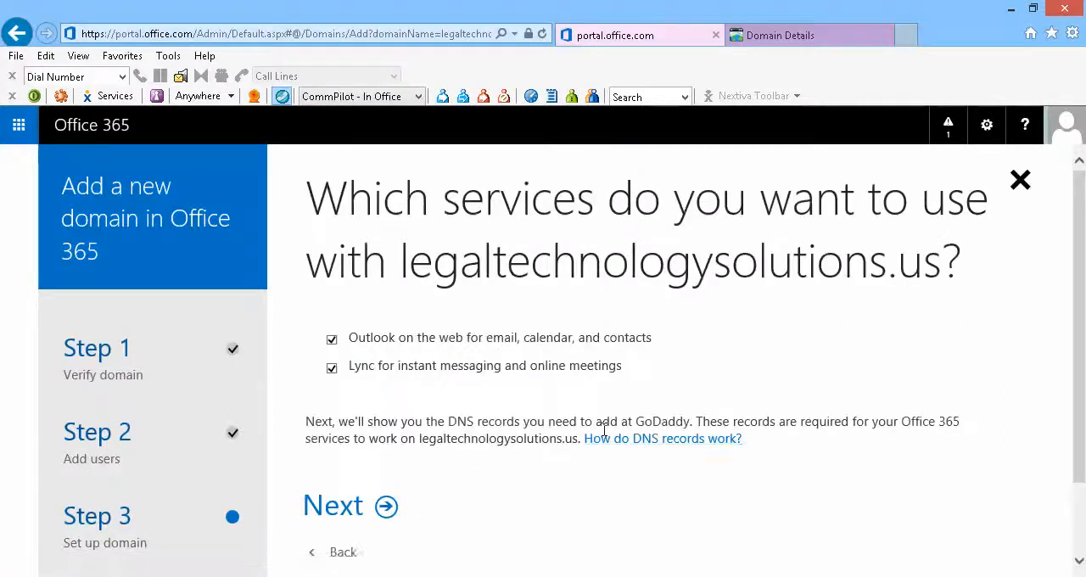
left_click_drag(350, 338, 624, 340)
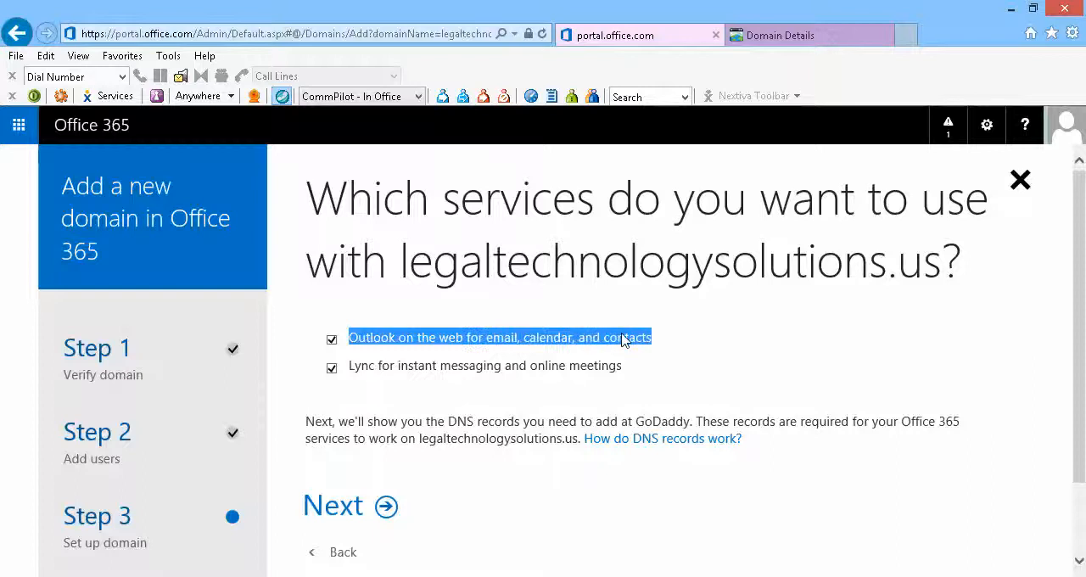
left_click_drag(349, 366, 620, 367)
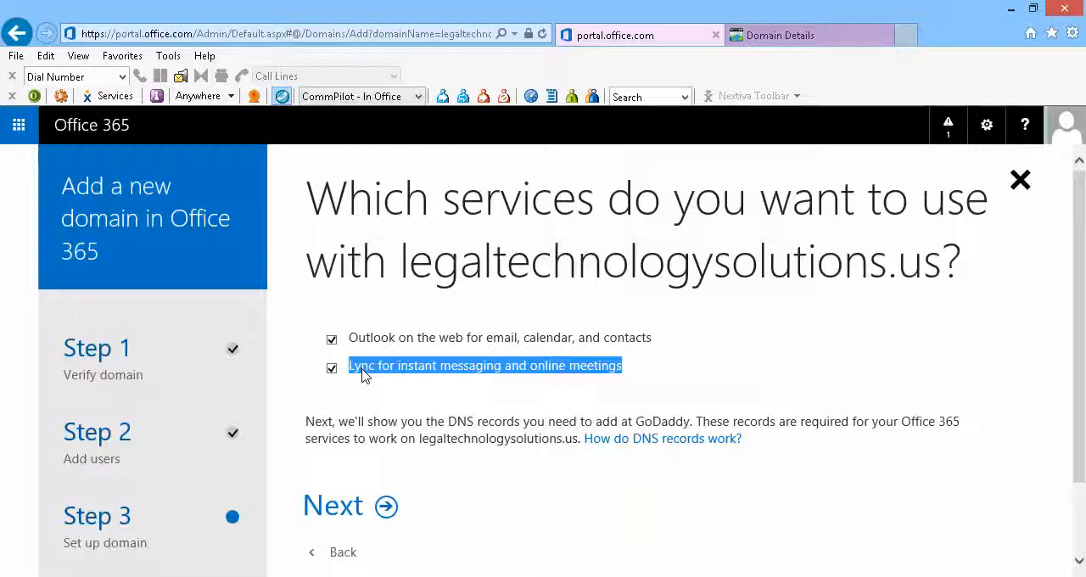
scroll(376, 393, "down", 1)
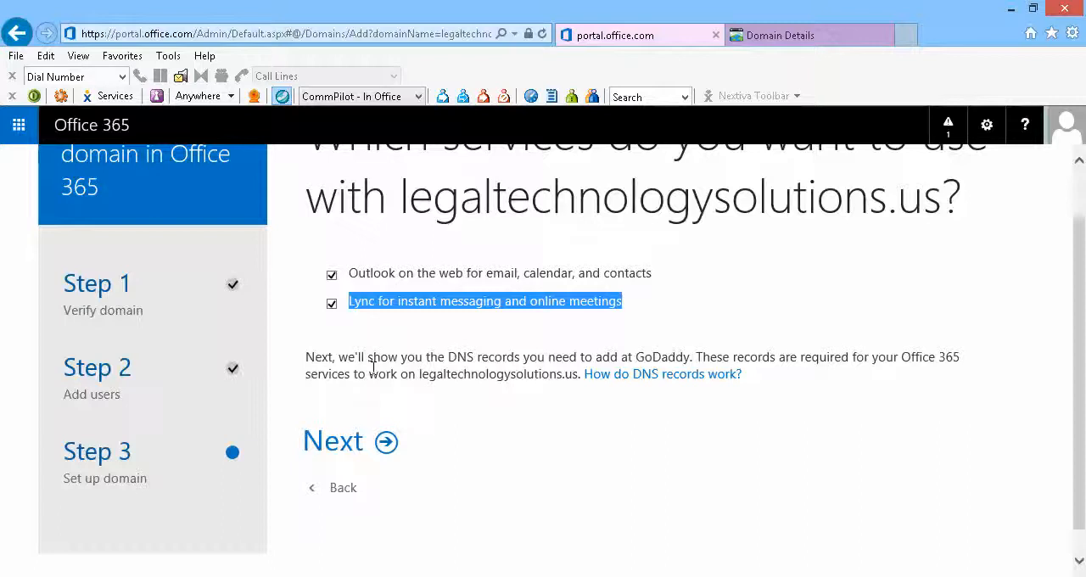
left_click(347, 450)
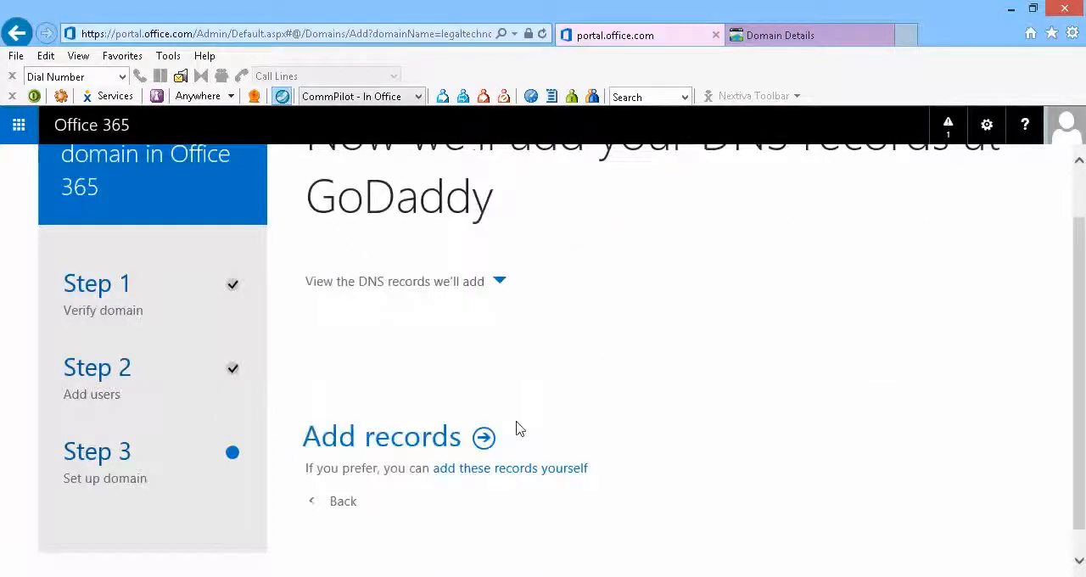
Start adding the DNS records at GoDaddy and log in there with the customer number and account password
scroll(519, 430, "up", 1)
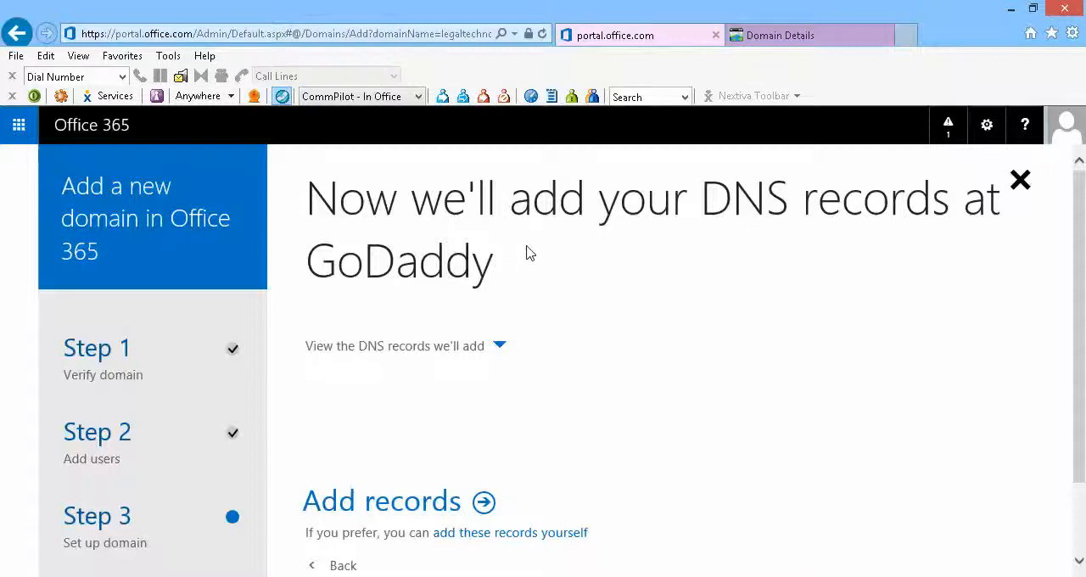
left_click(414, 509)
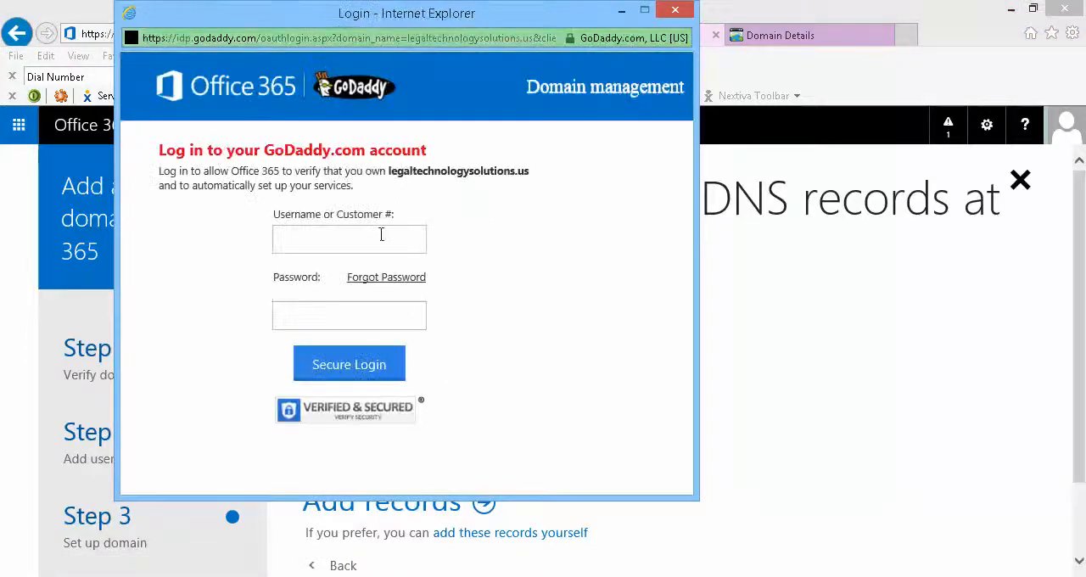
type("64••")
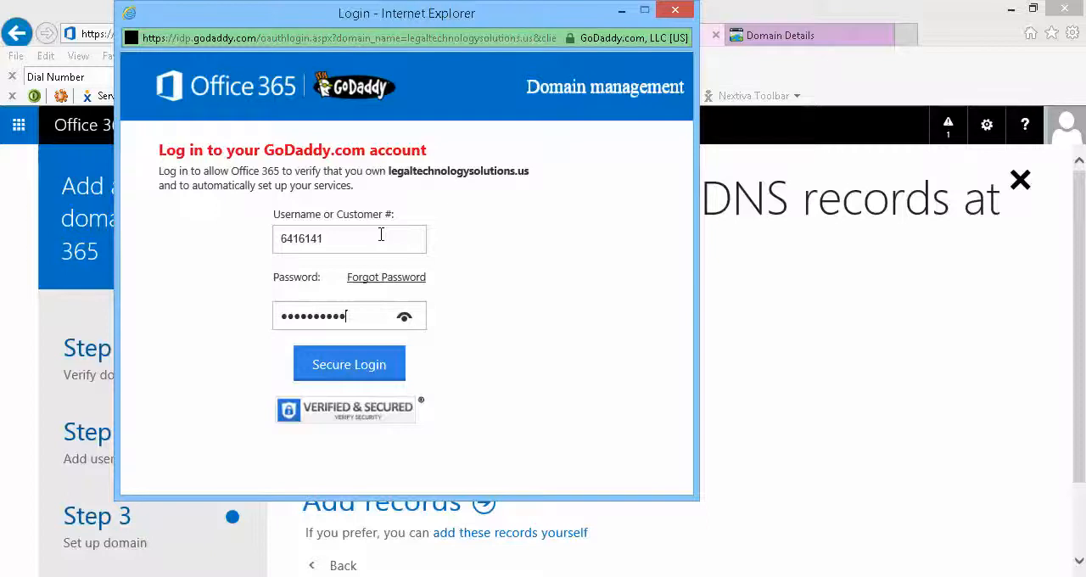
left_click(348, 365)
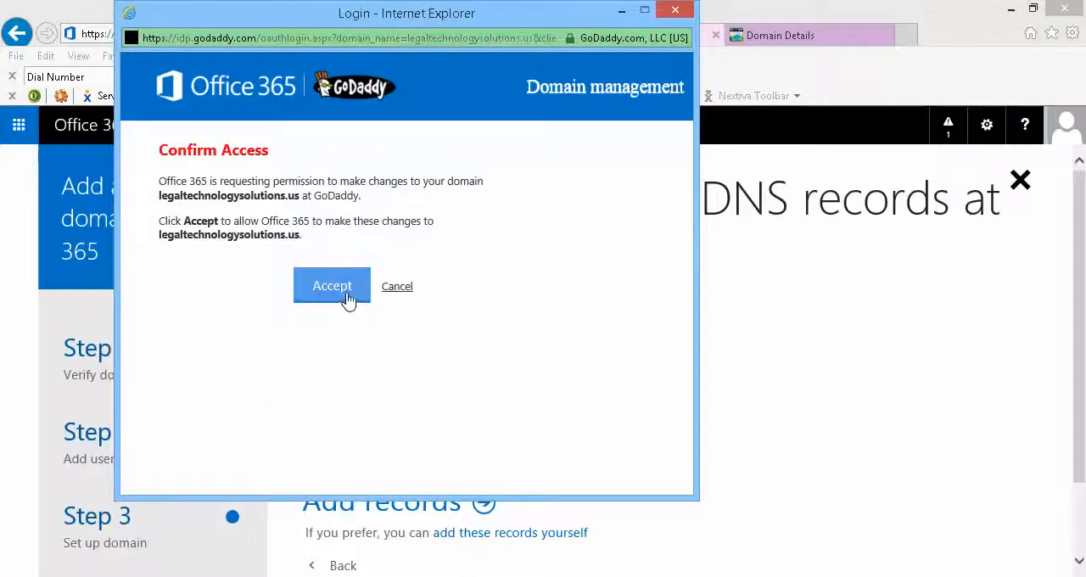
Allow Office 365 to change legaltechnologysolutions.us at GoDaddy and finish the domain setup without rating it
left_click(332, 287)
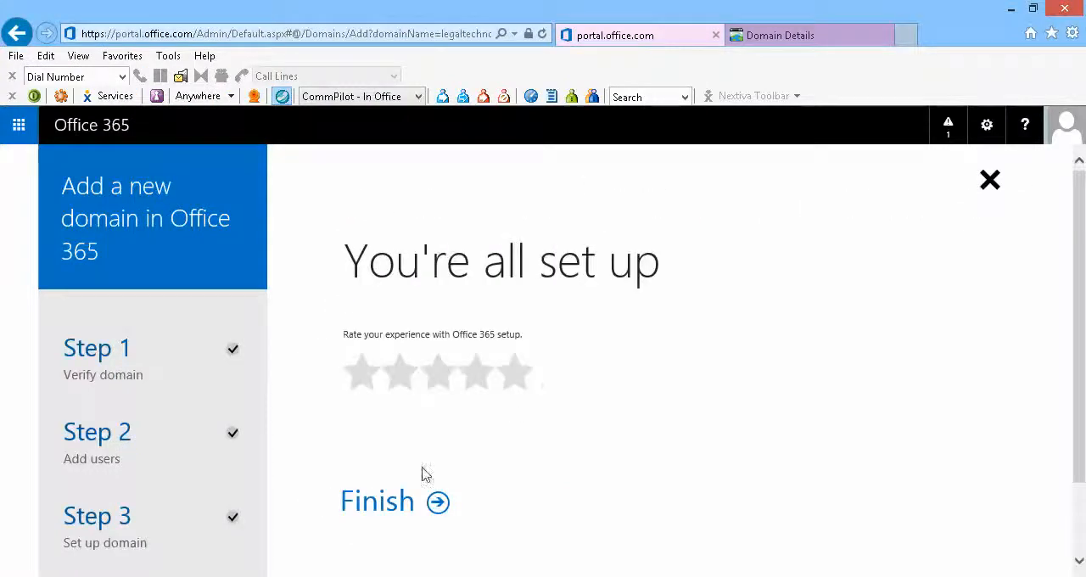
left_click(382, 505)
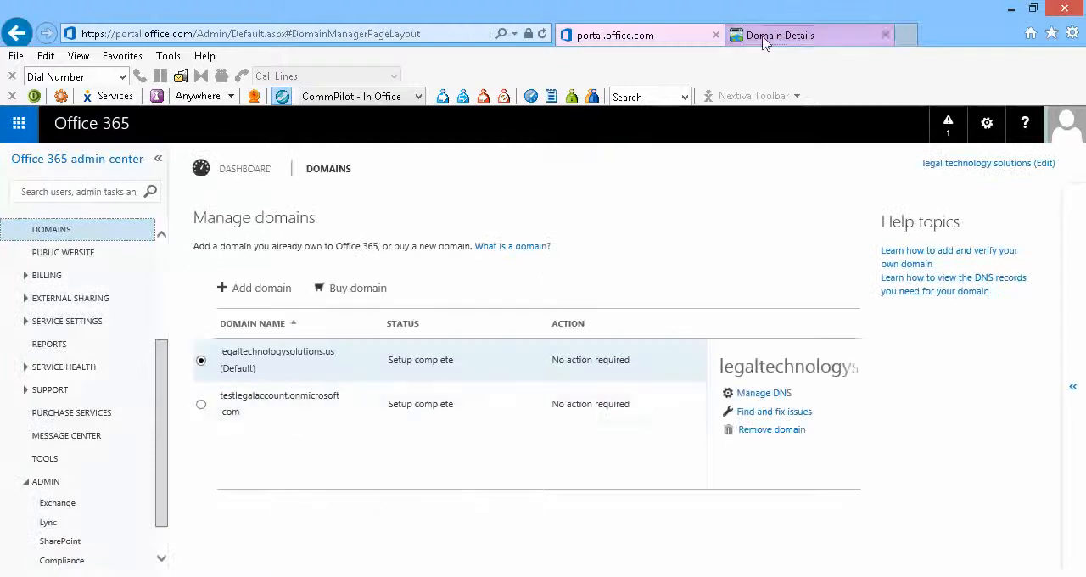
Return to the GoDaddy domain details, look through the DNS zone file and reload the page
left_click(764, 36)
left_click(100, 355)
left_click(216, 357)
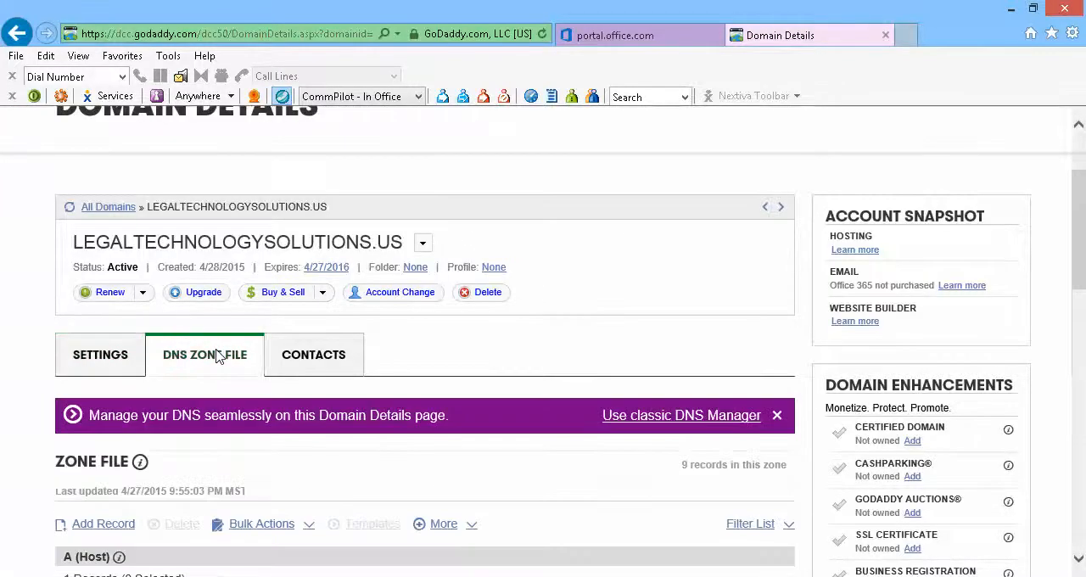
scroll(217, 361, "down", 4)
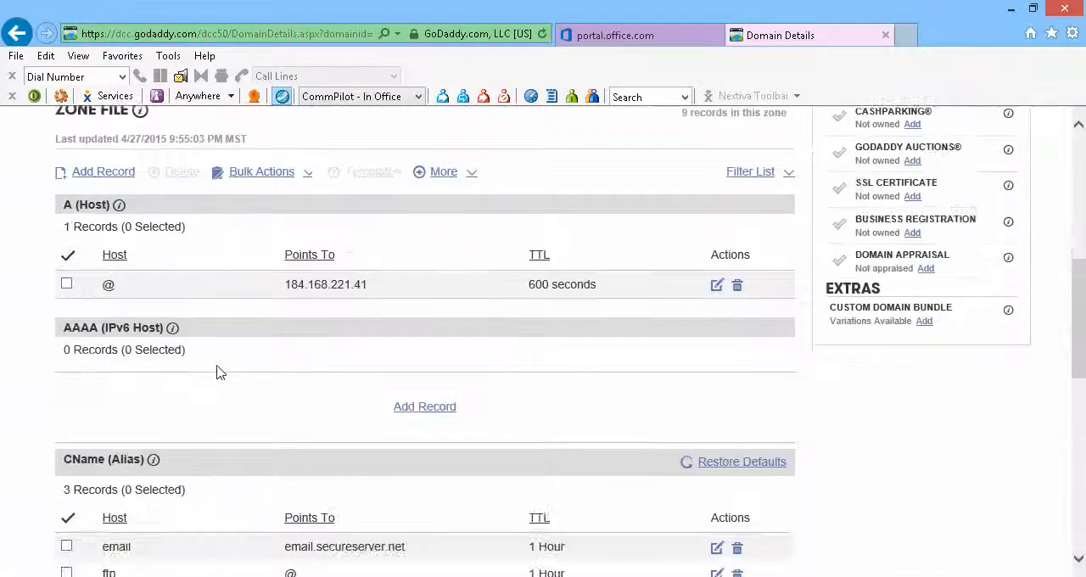
scroll(217, 371, "down", 2)
key("F5")
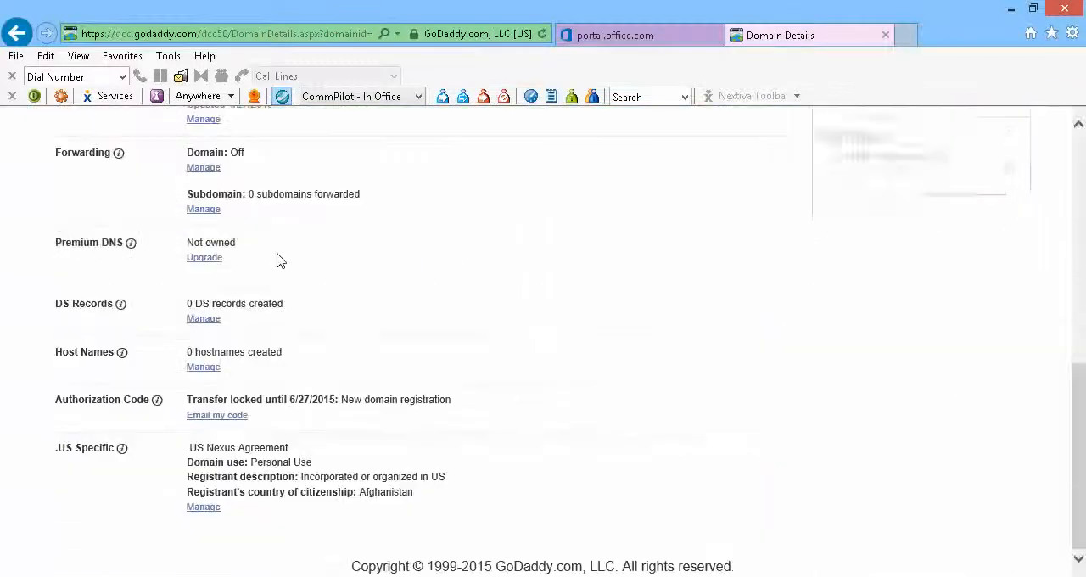
Reopen the domain's DNS zone file and examine its CName, MX and TXT records, especially the mail exchanger's target
scroll(291, 267, "up", 5)
left_click_drag(73, 224, 417, 223)
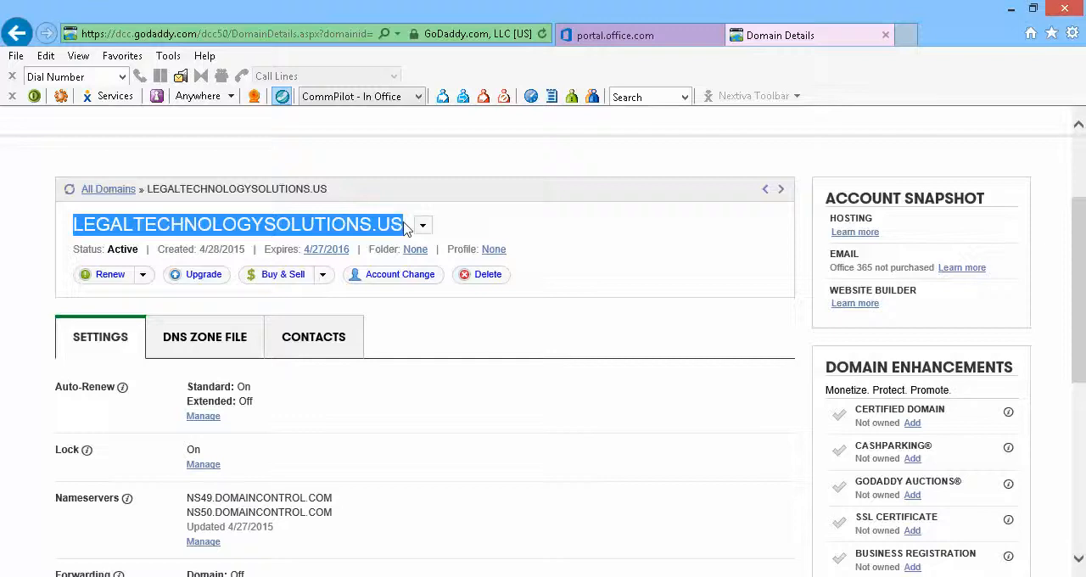
left_click(222, 341)
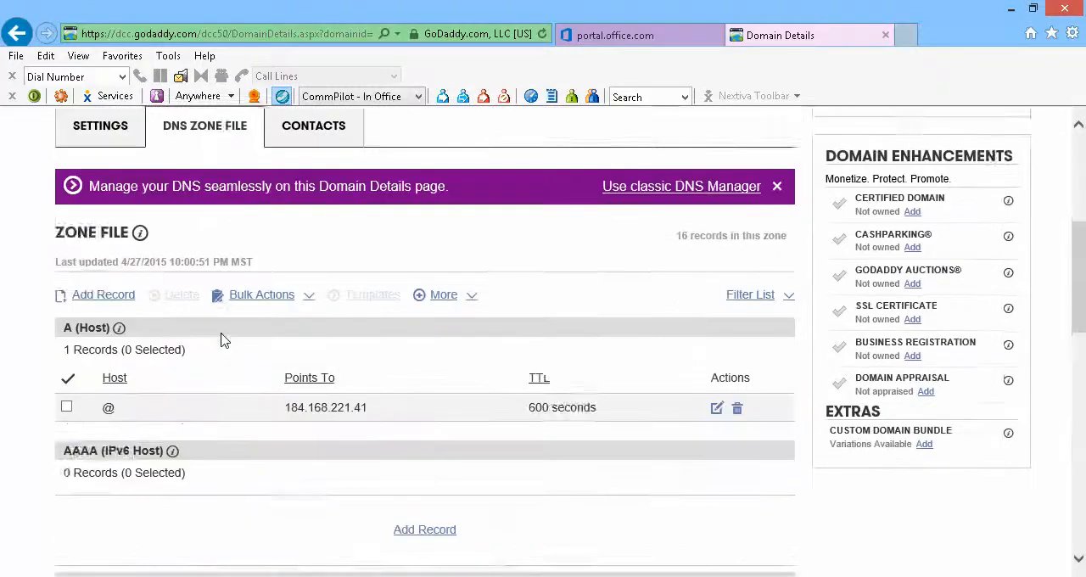
scroll(222, 341, "down", 2)
scroll(222, 341, "down", 3)
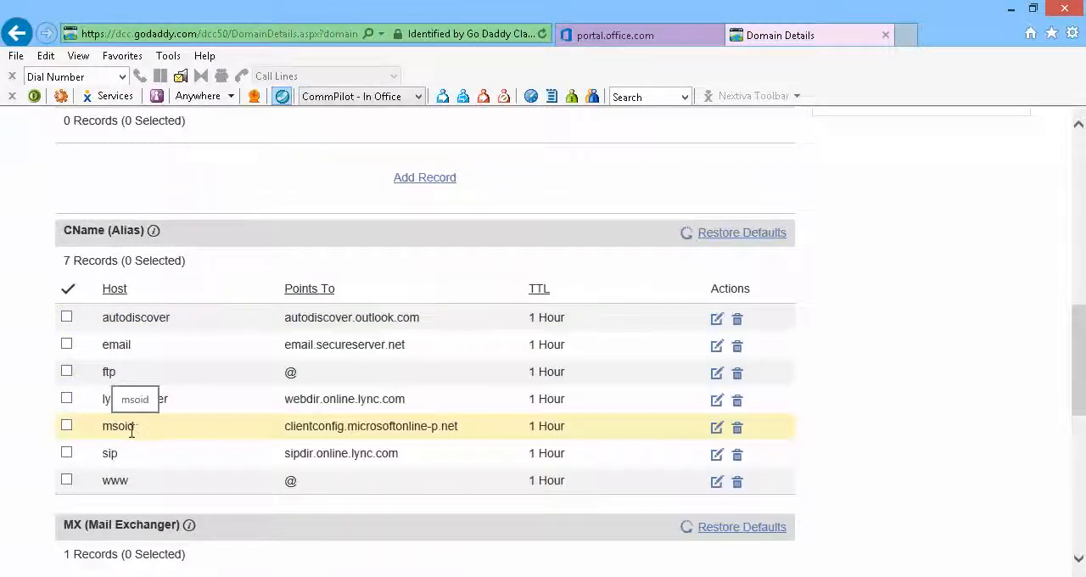
scroll(131, 433, "down", 3)
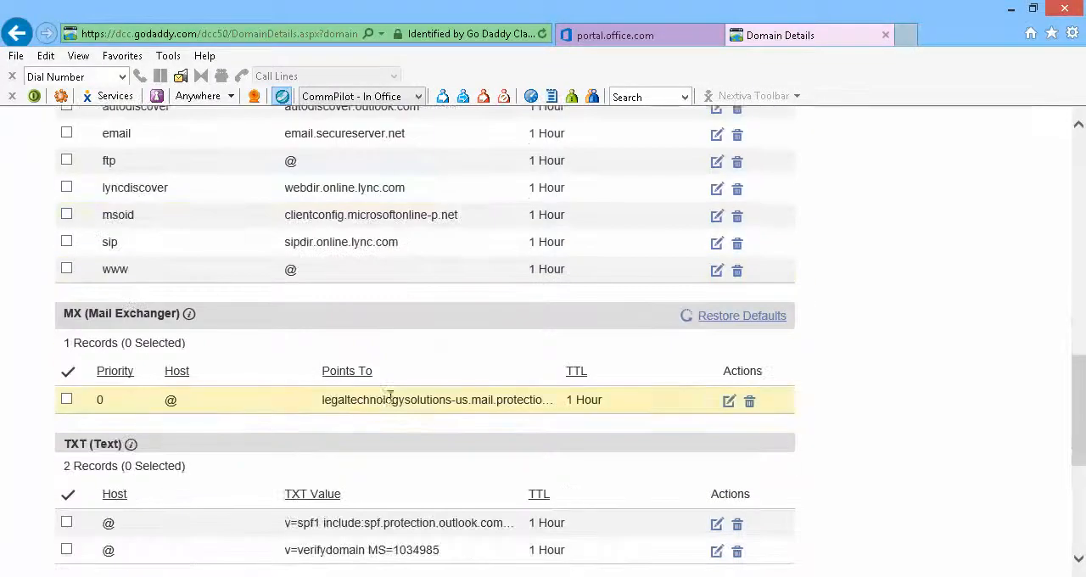
scroll(391, 399, "down", 1)
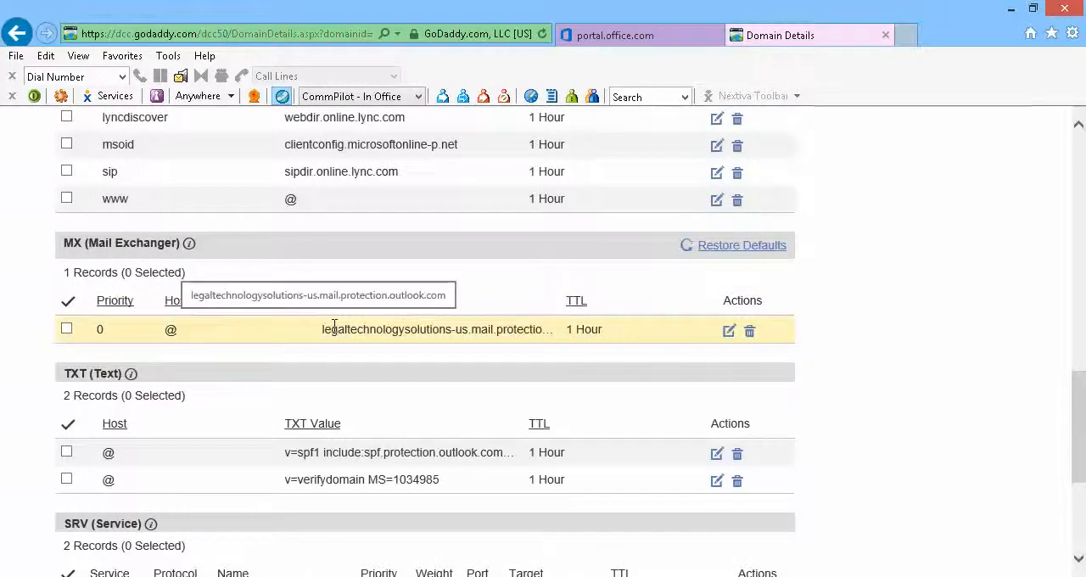
left_click_drag(323, 330, 514, 340)
left_click(516, 333)
scroll(516, 339, "up", 7)
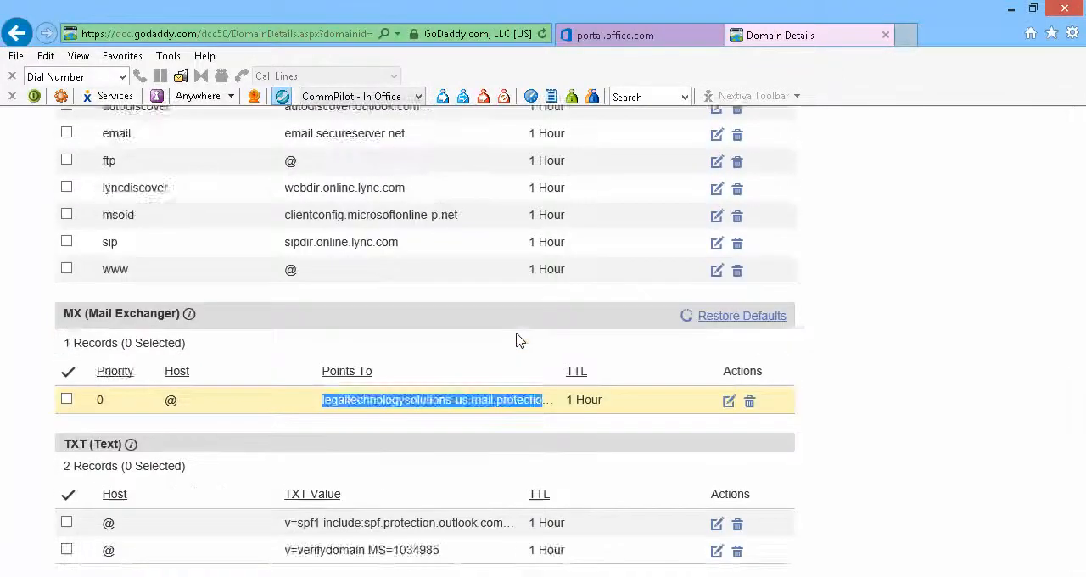
scroll(519, 340, "up", 4)
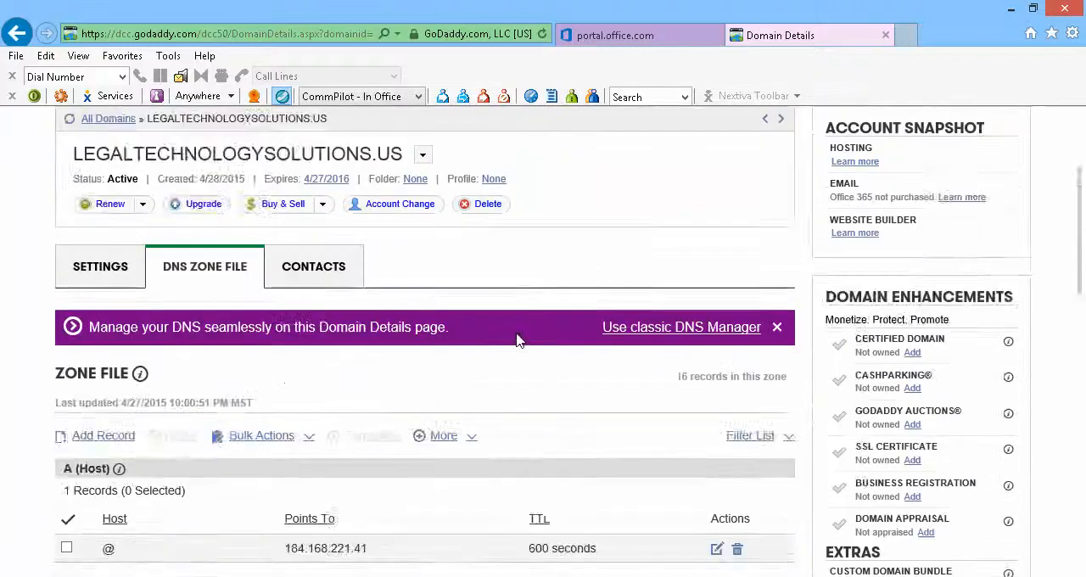
Open whatsmydns.net in a new browser tab
left_click(907, 35)
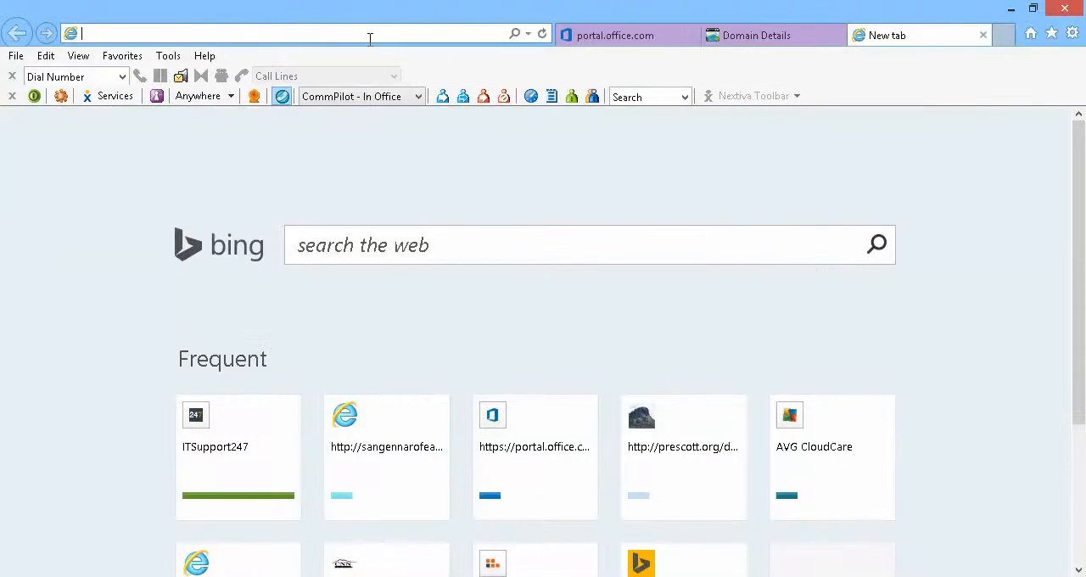
type("whatsm")
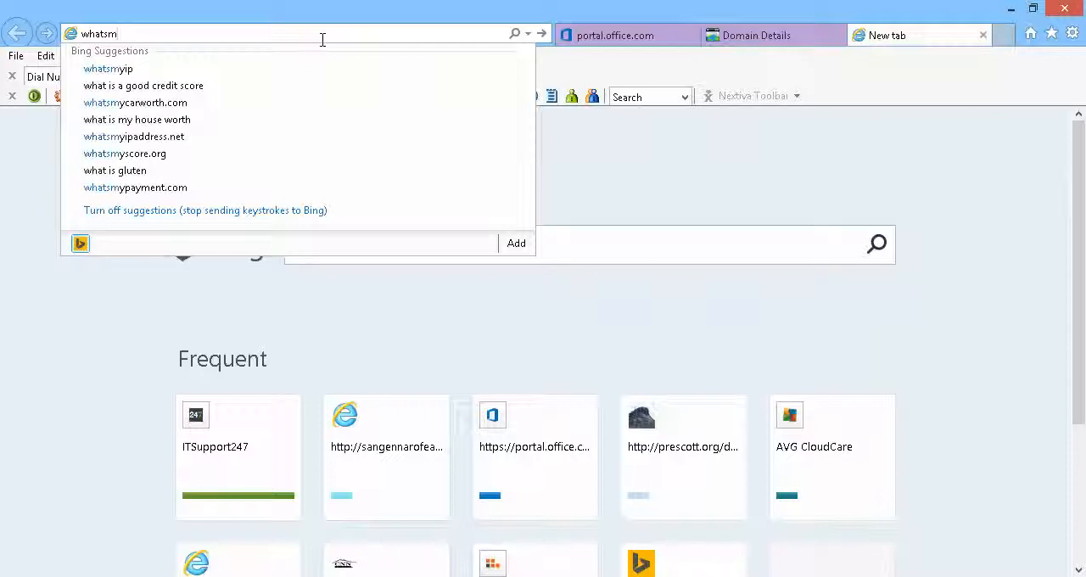
type("ydns.")
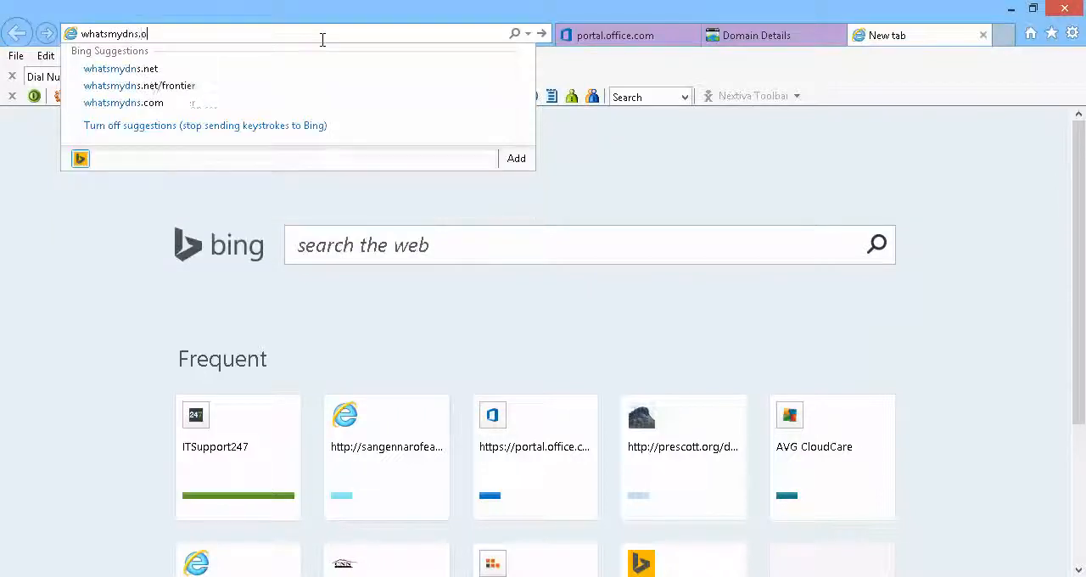
type("net")
key("Return")
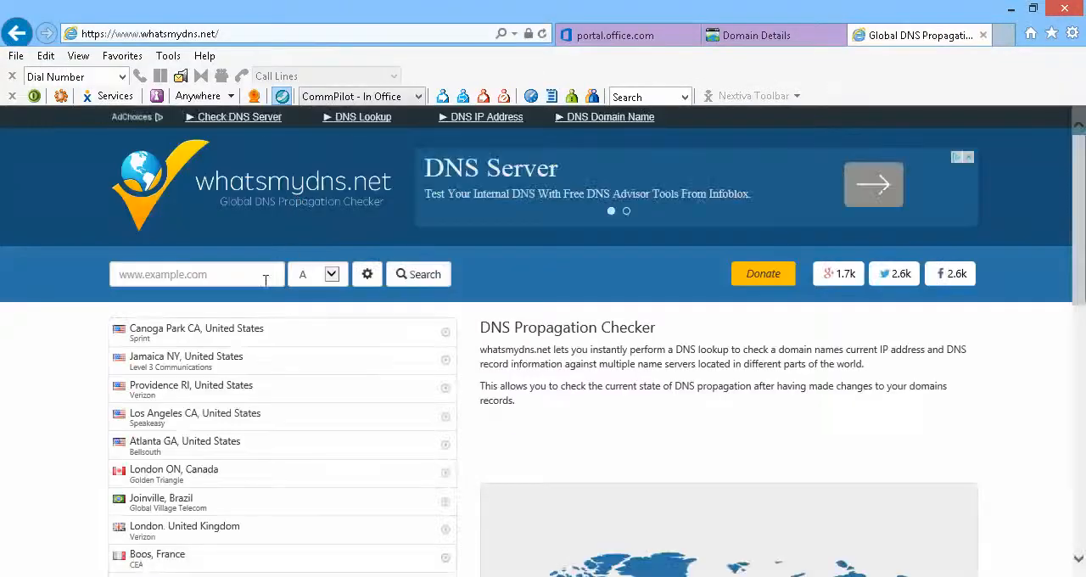
Look up the MX records of legaltechnologysolutions.us in the DNS propagation checker
left_click(265, 280)
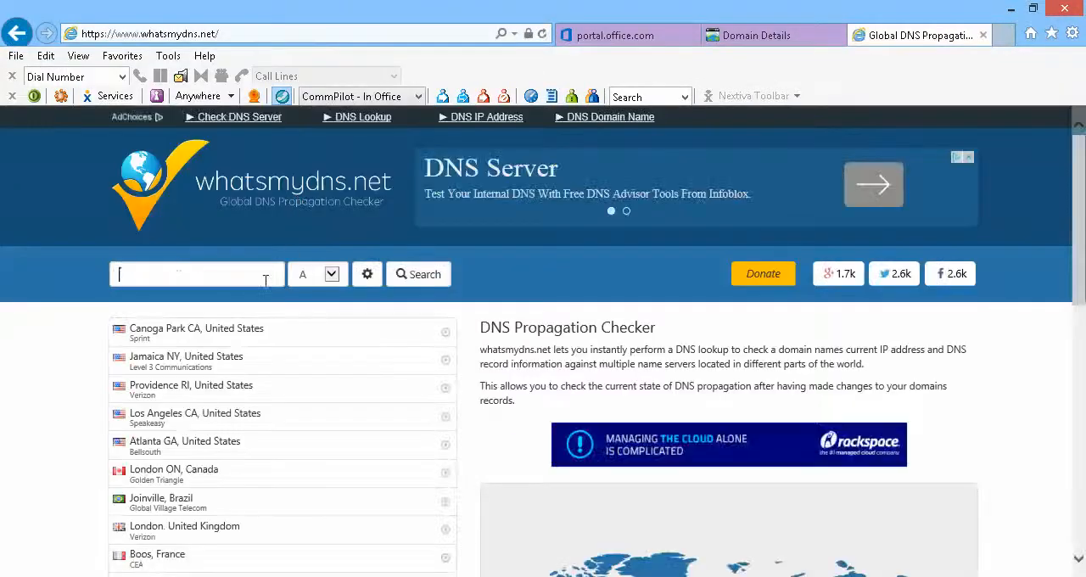
type("legaltechnology")
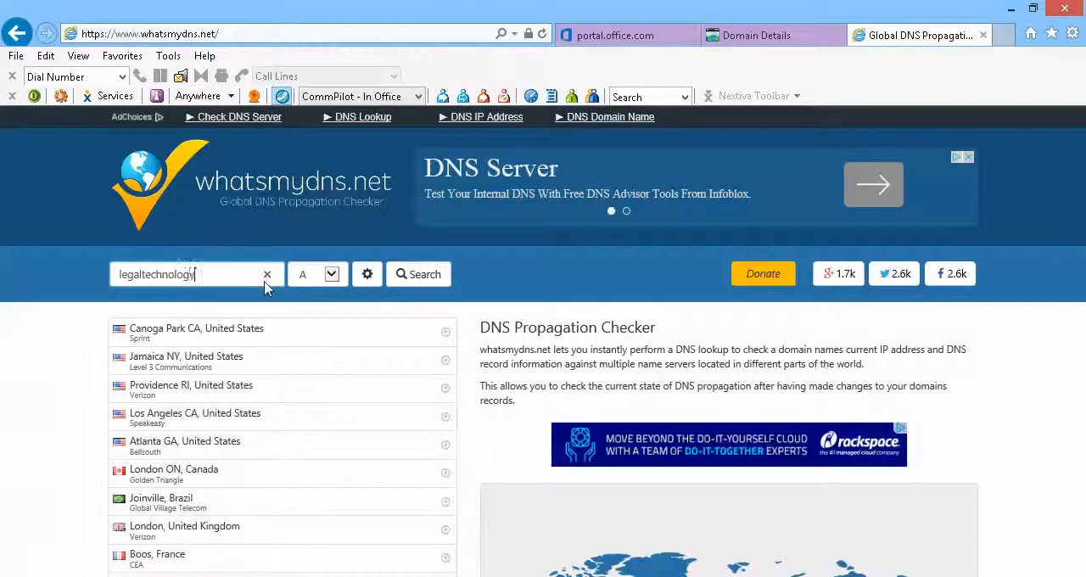
type("solutions.u")
left_click(318, 274)
left_click(323, 311)
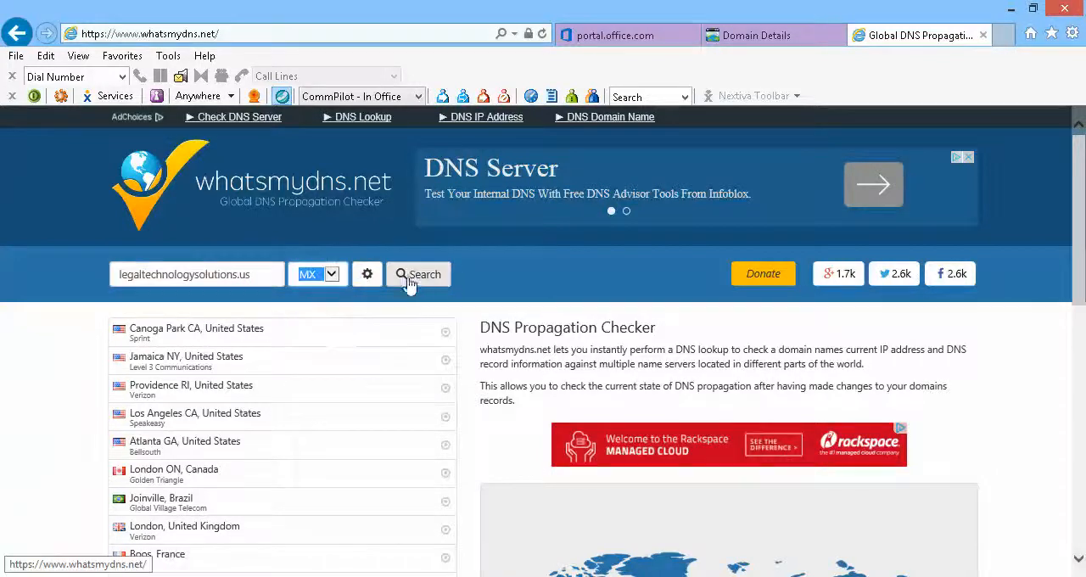
left_click(418, 285)
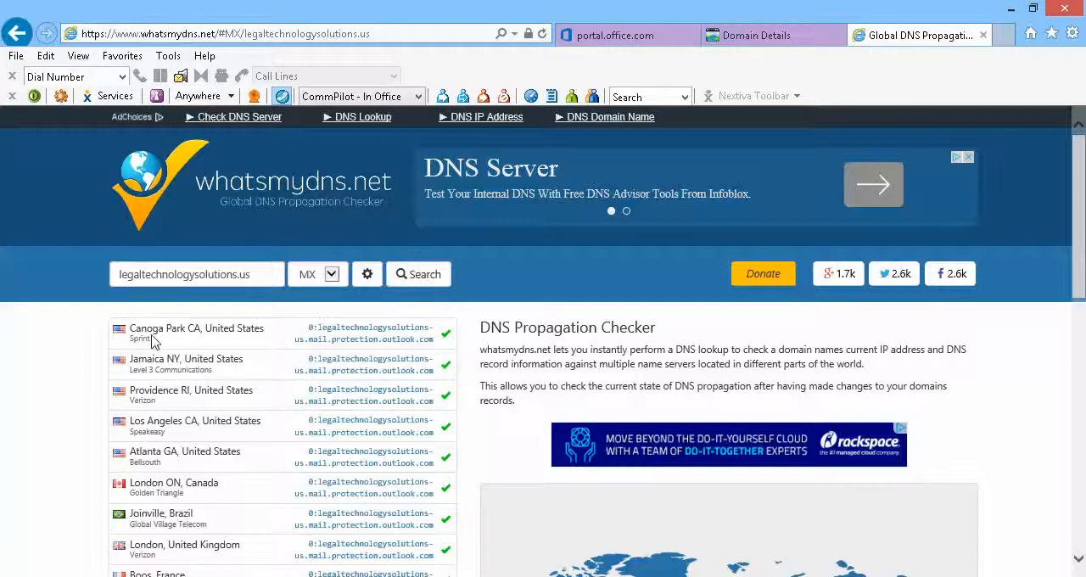
Examine the MX propagation results across the listed worldwide locations, including the mail server address each one returns
scroll(153, 339, "down", 3)
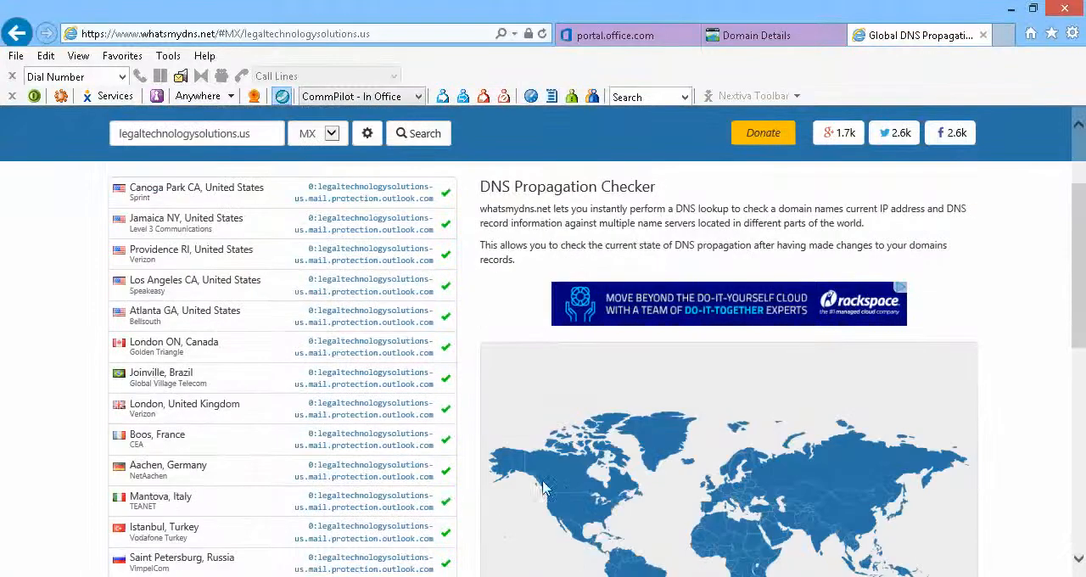
scroll(373, 348, "down", 5)
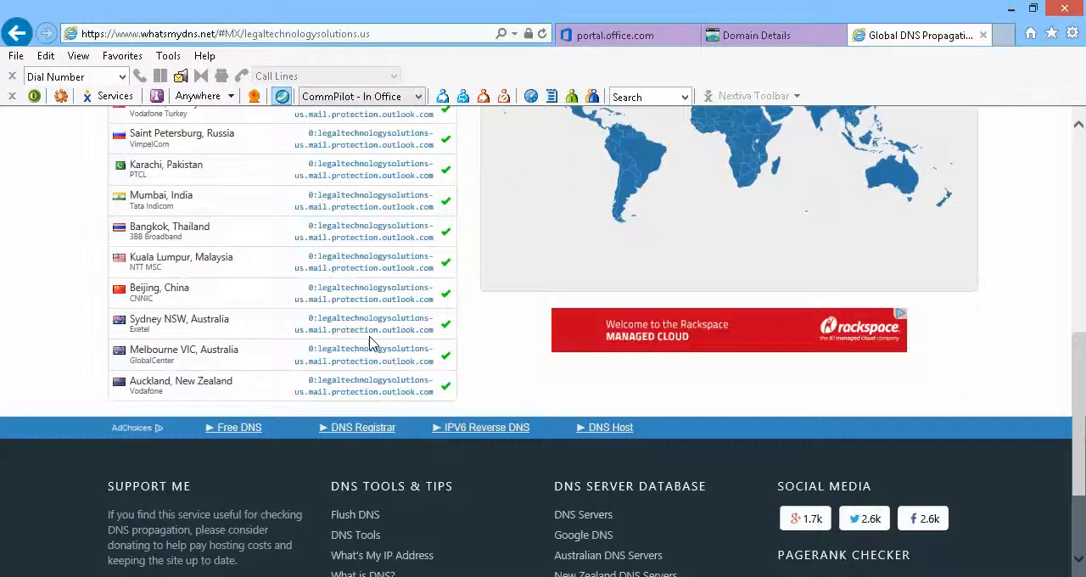
scroll(243, 385, "up", 6)
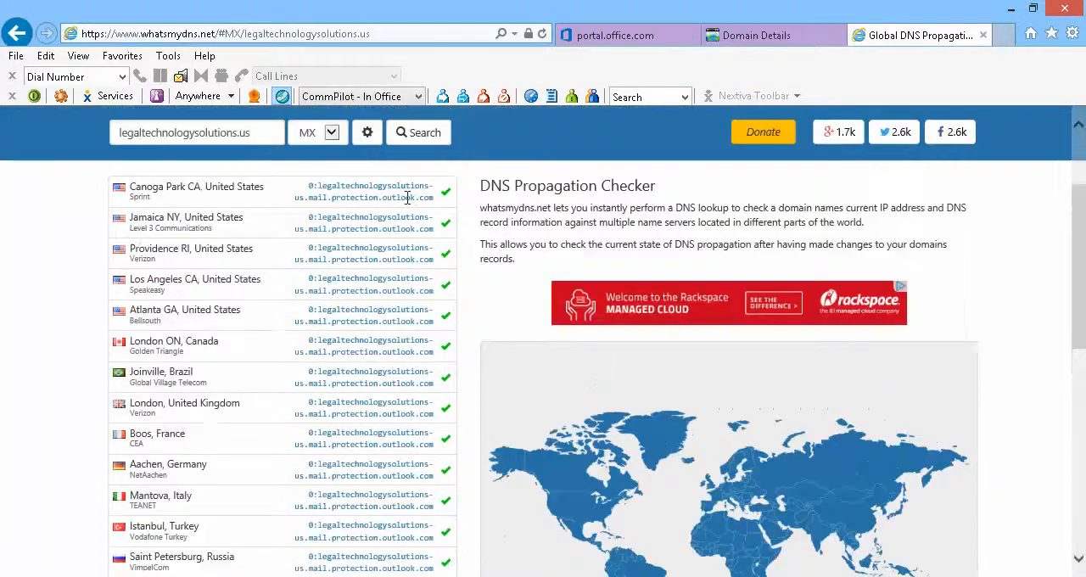
left_click_drag(383, 198, 435, 198)
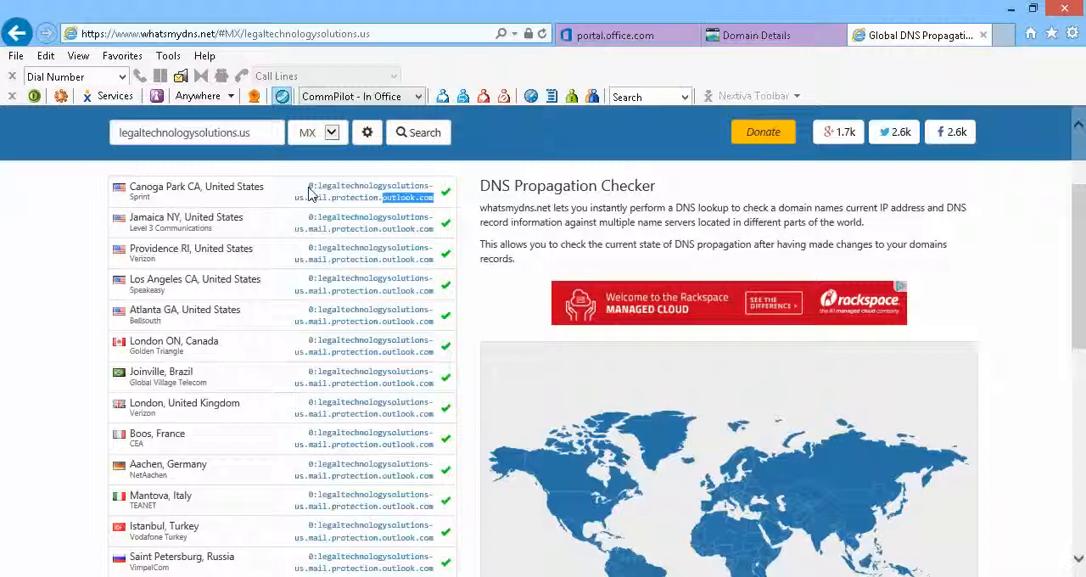
left_click(310, 194)
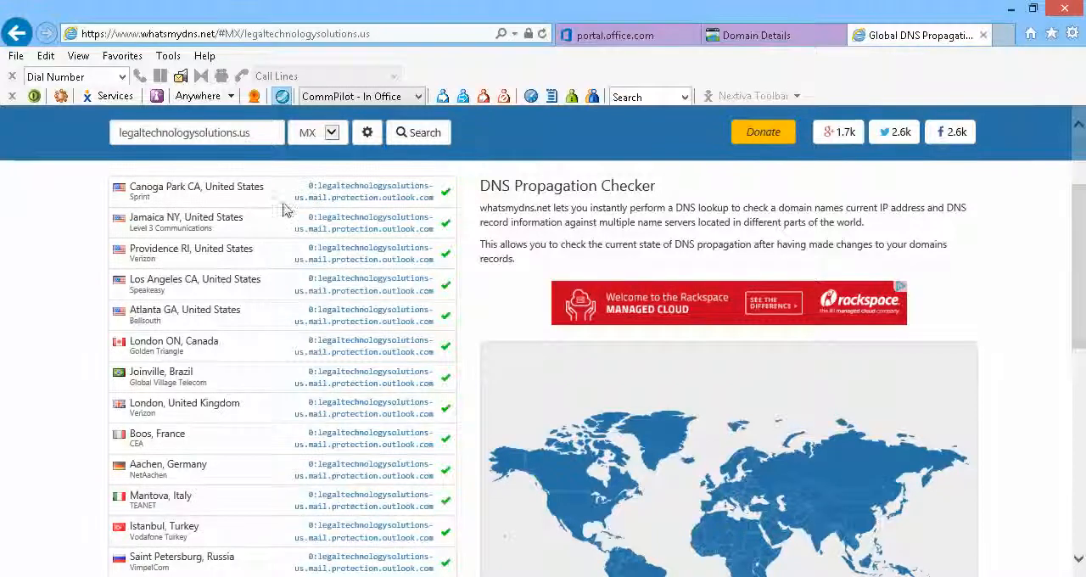
scroll(215, 309, "down", 1)
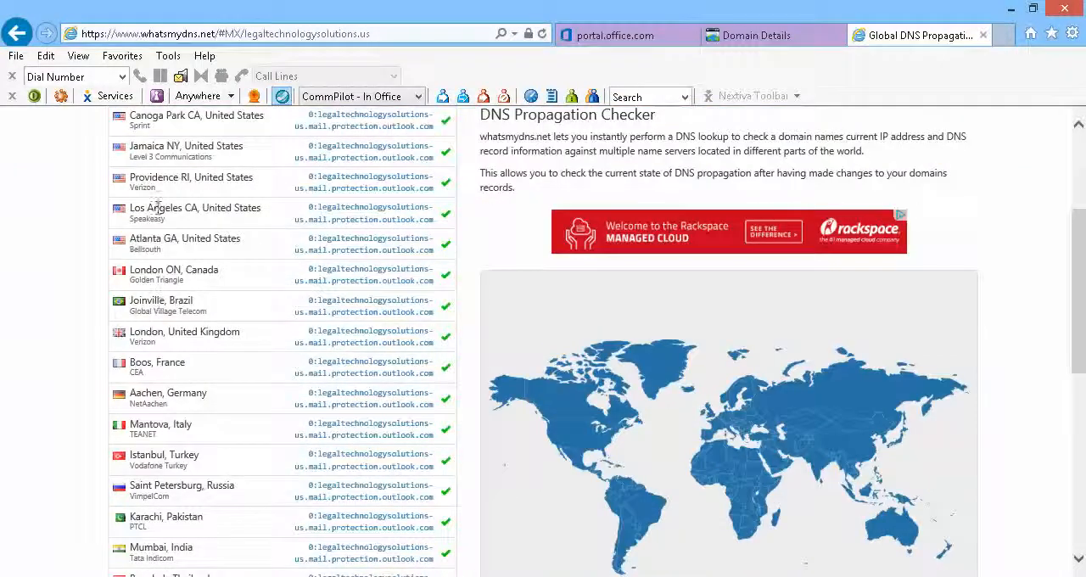
triple_click(359, 365)
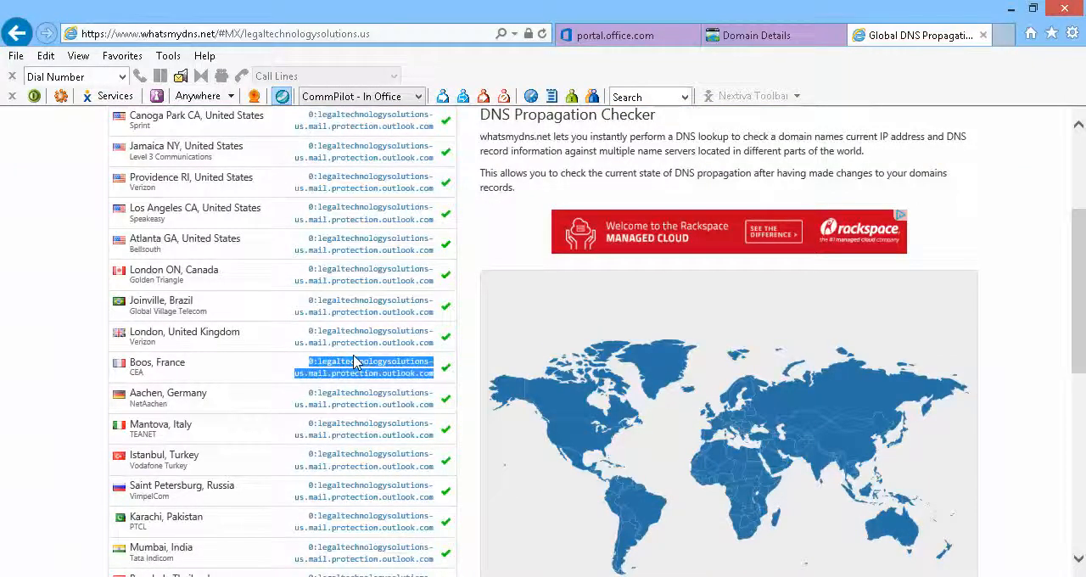
scroll(399, 382, "up", 2)
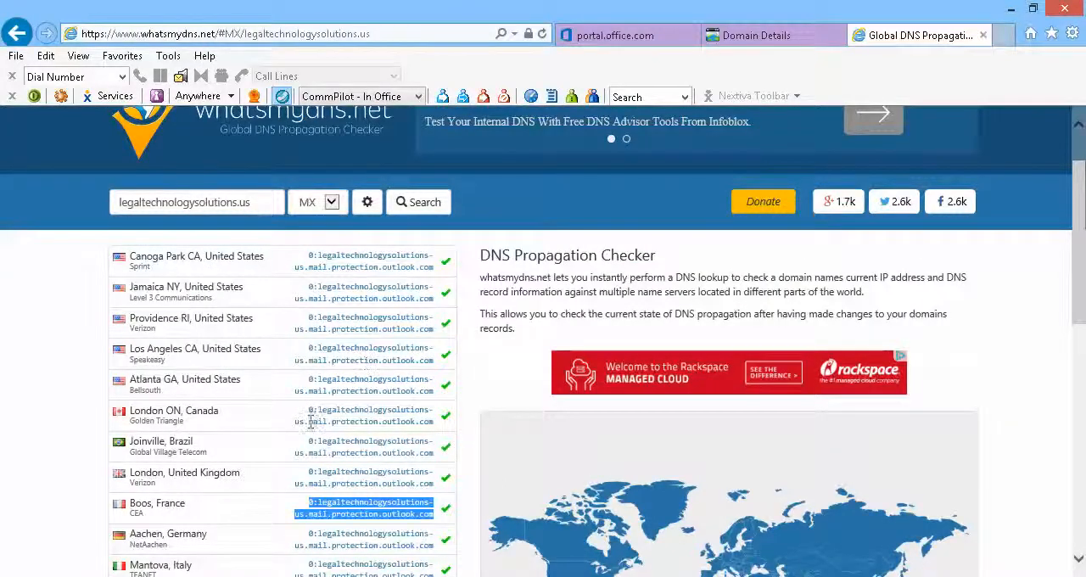
scroll(314, 422, "up", 1)
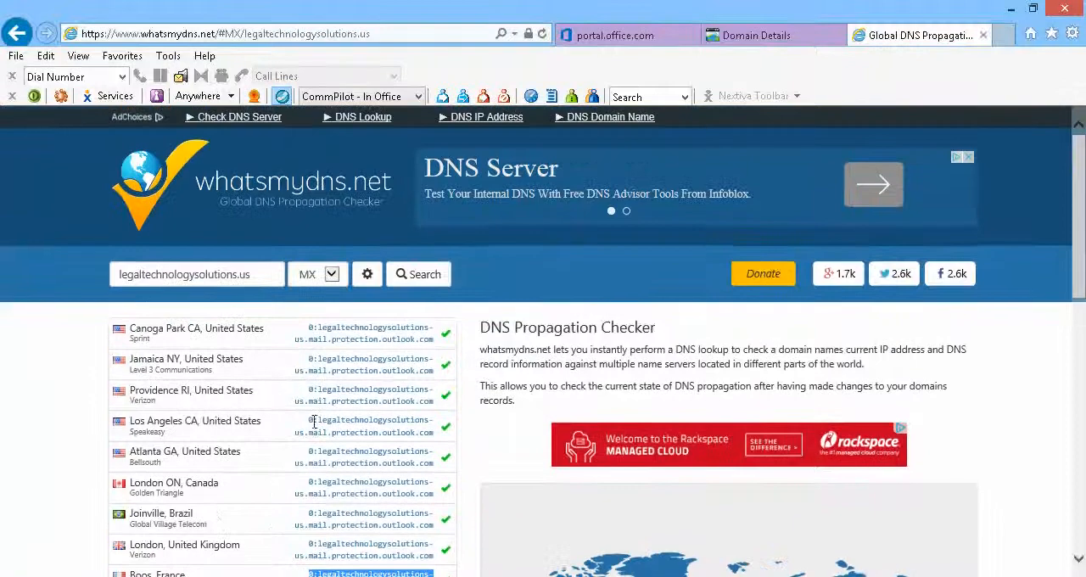
double_click(406, 339)
left_click_drag(406, 340, 433, 346)
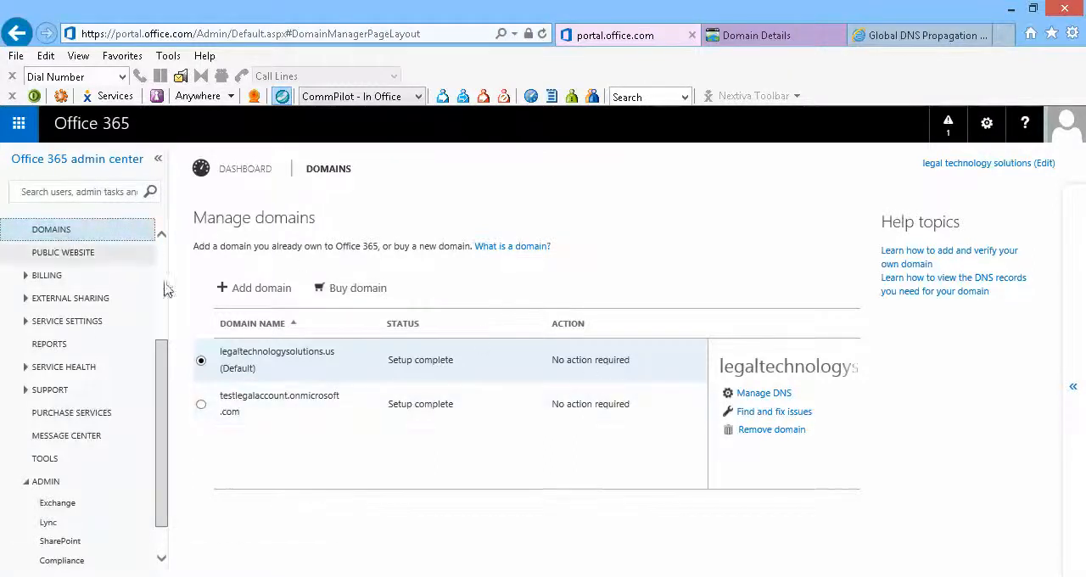
Check the required action for legaltechnologysolutions.us in the Office 365 admin center, and view the billing subscriptions
double_click(289, 357)
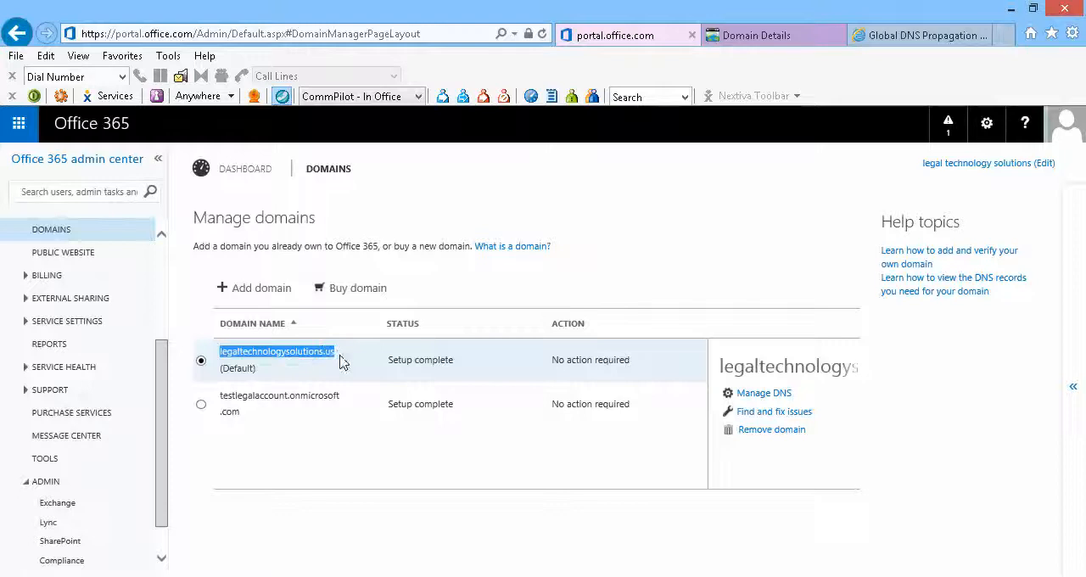
mouse_move(610, 369)
left_mouse_down()
mouse_move(563, 365)
mouse_move(624, 365)
left_mouse_up()
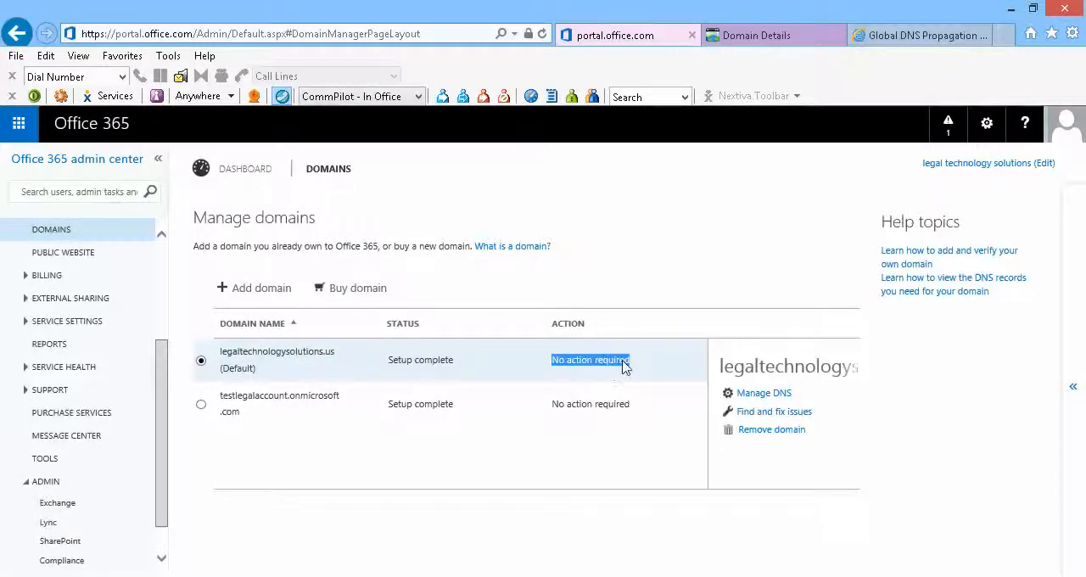
left_click(53, 283)
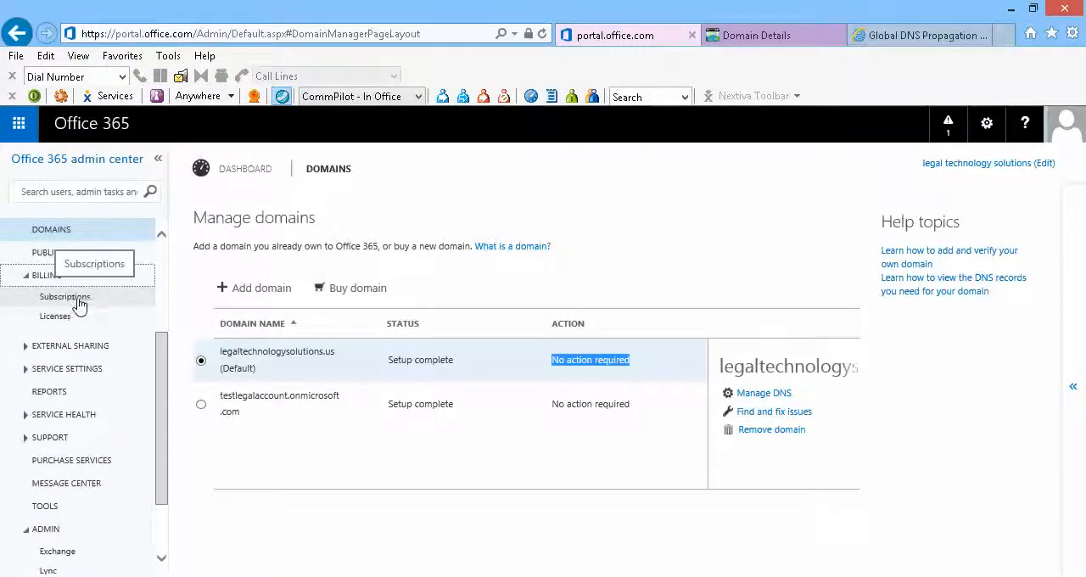
left_click(78, 305)
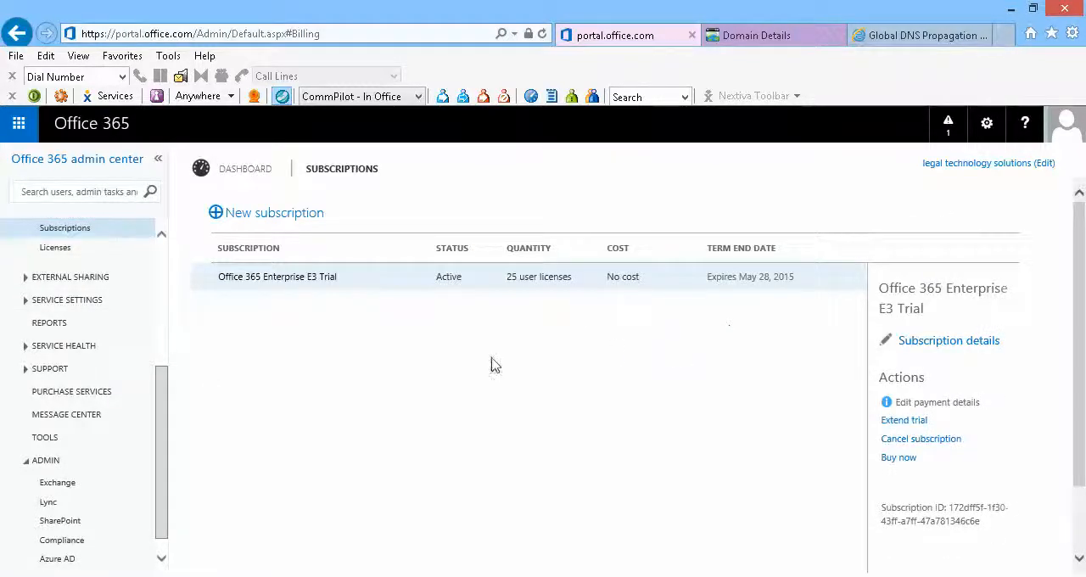
Open the Lync admin center from the Office 365 admin center
scroll(72, 445, "down", 1)
left_click(48, 480)
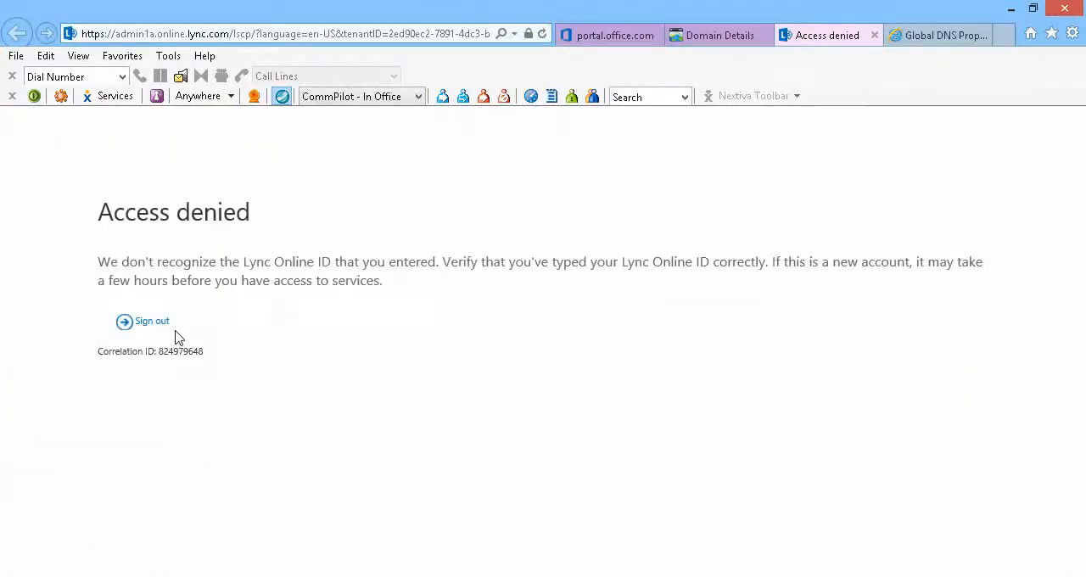
Return to the Office 365 admin center and open the Mail app
left_click(638, 38)
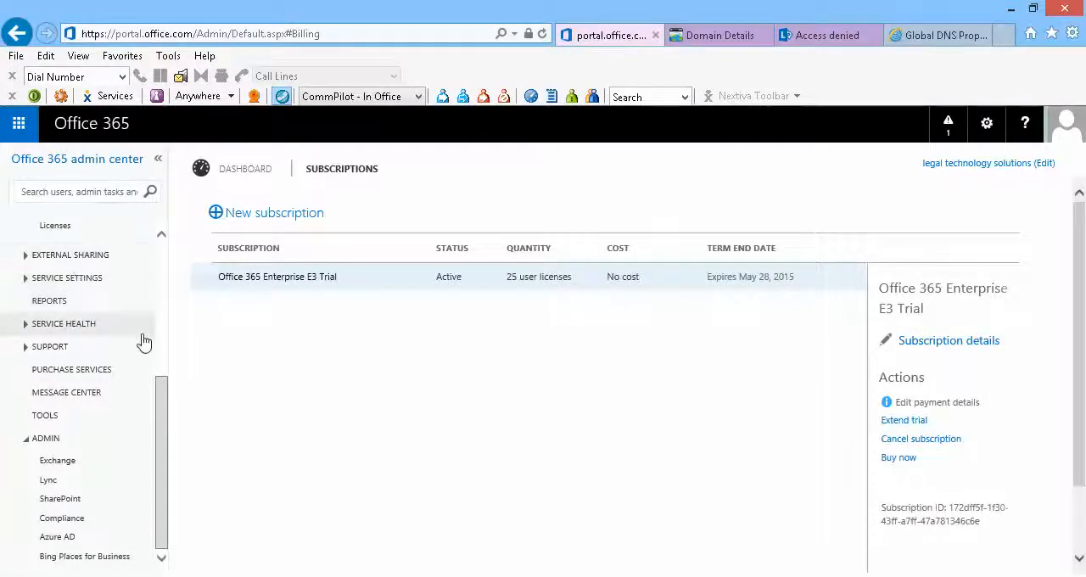
left_click_drag(164, 407, 189, 230)
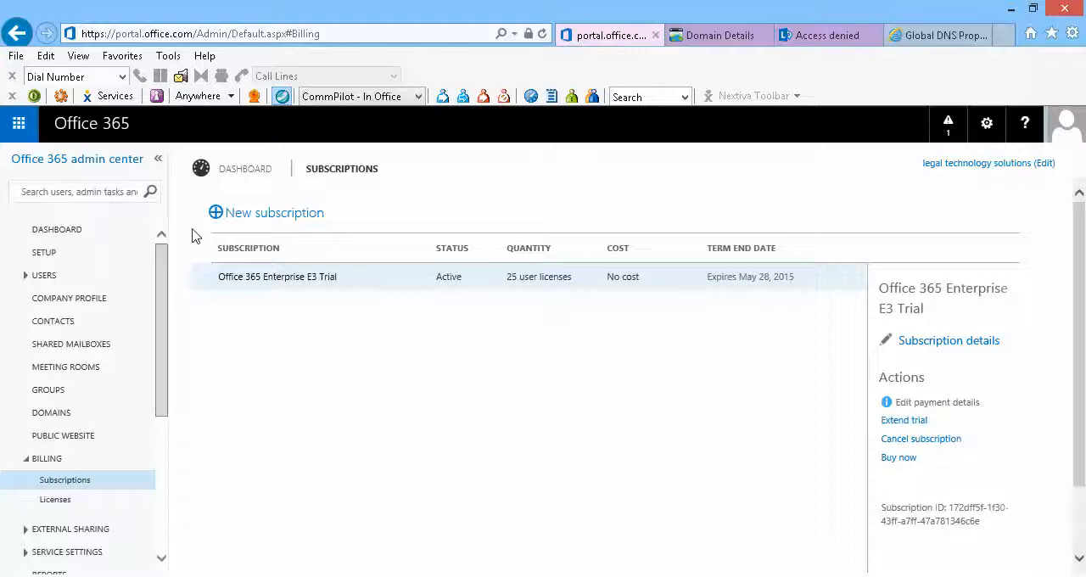
left_click(20, 125)
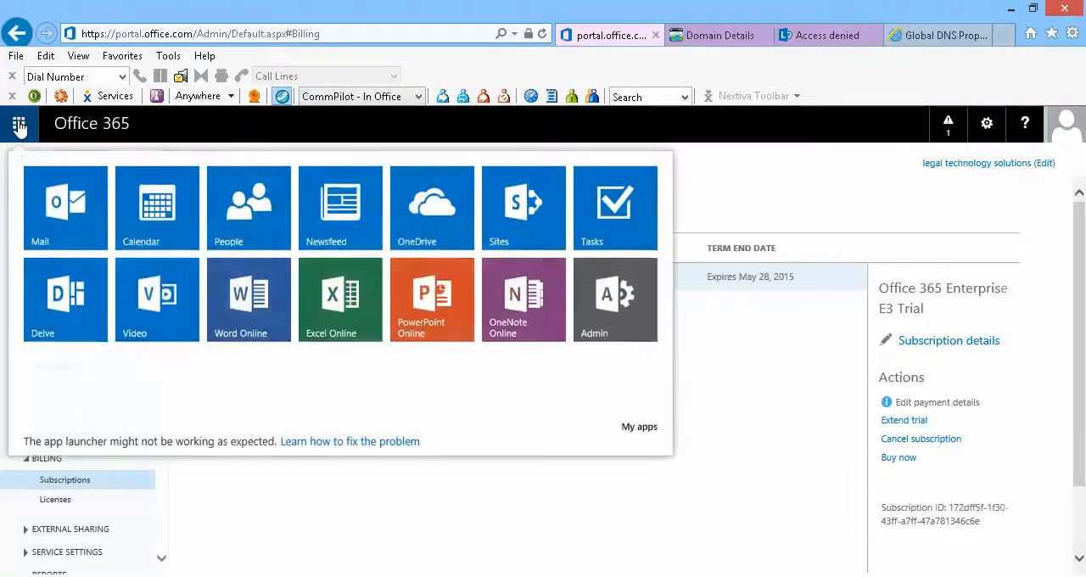
left_click(59, 208)
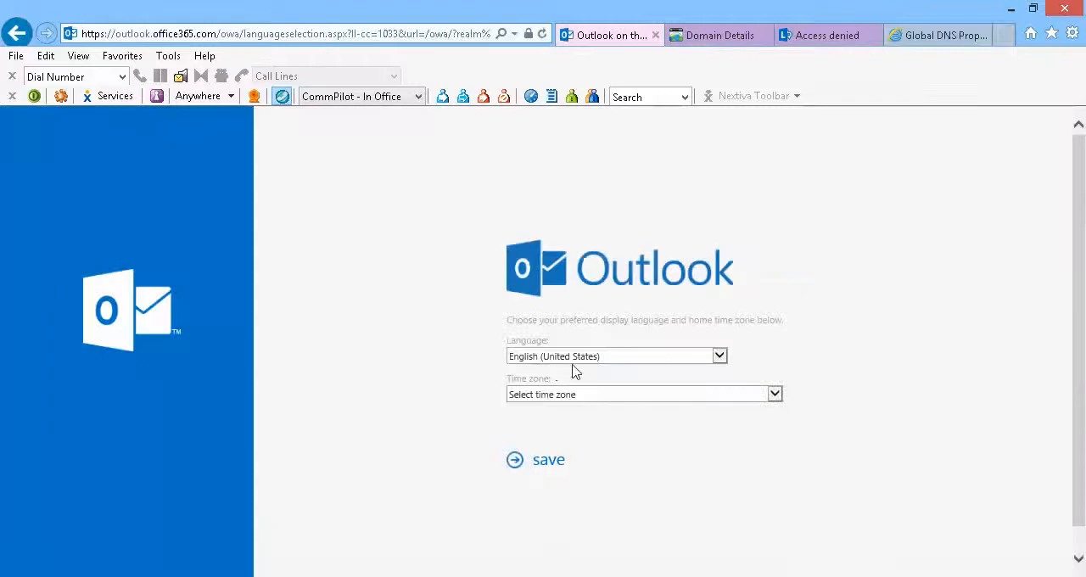
Choose the home time zone for Outlook on the web and save the regional settings
left_click(585, 397)
left_click(585, 313)
left_click(550, 470)
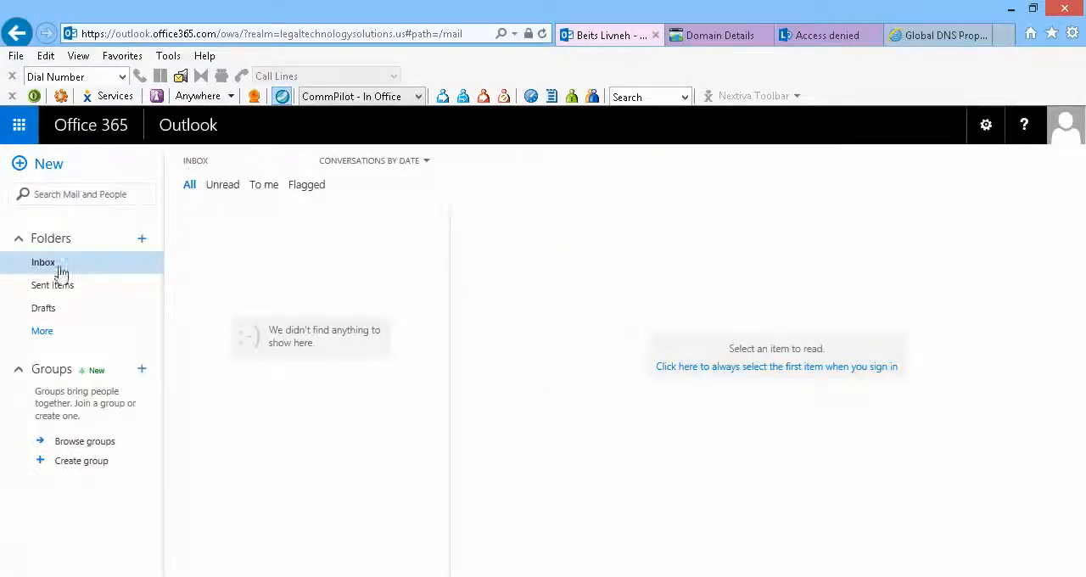
Compose a new email to the external cox.net address with the subject "test cox" and send it
left_click(52, 174)
key("Return")
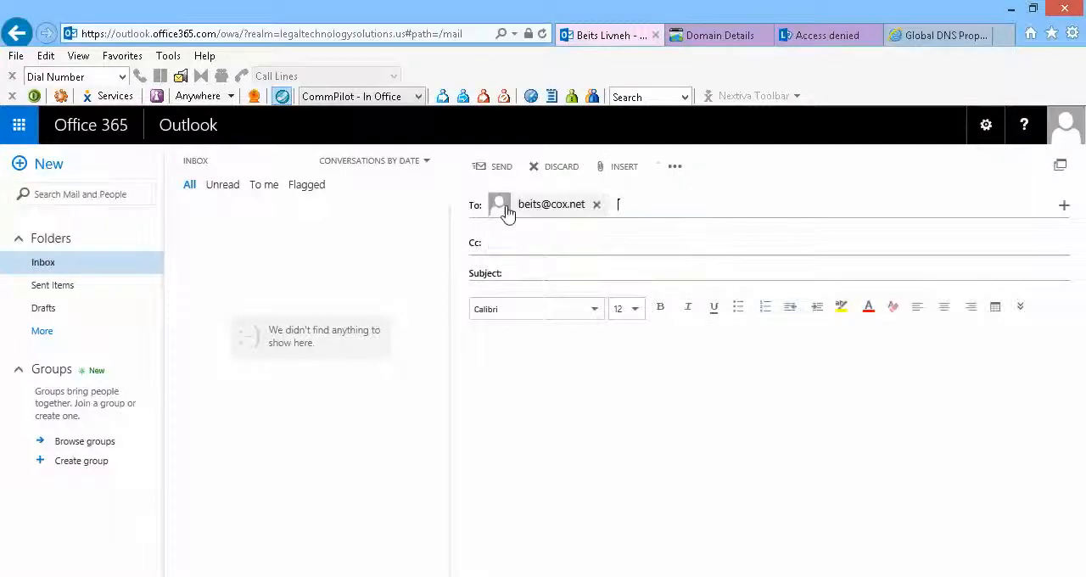
left_click(535, 272)
type("test")
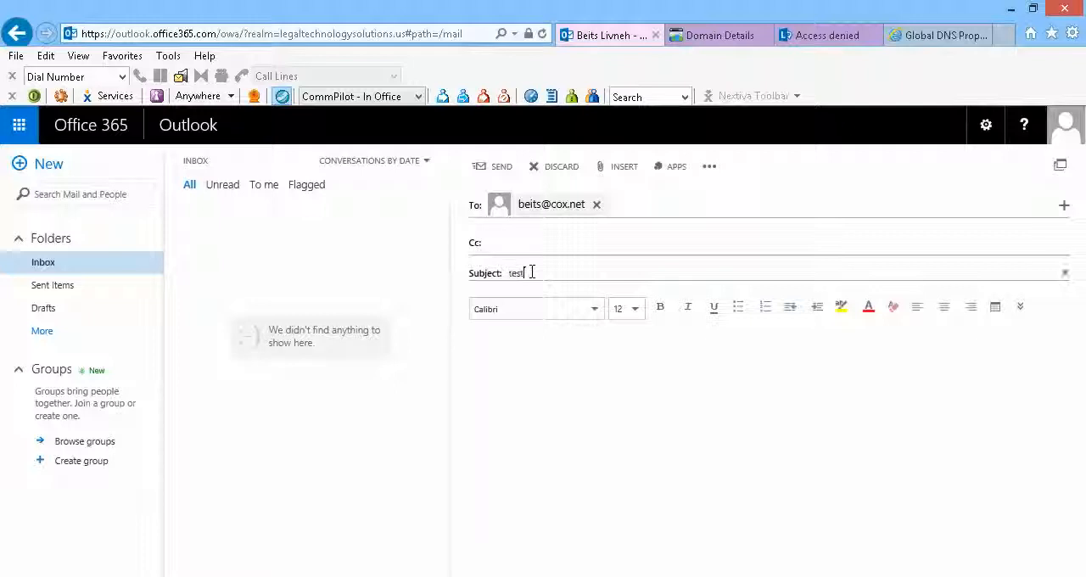
type(" cox")
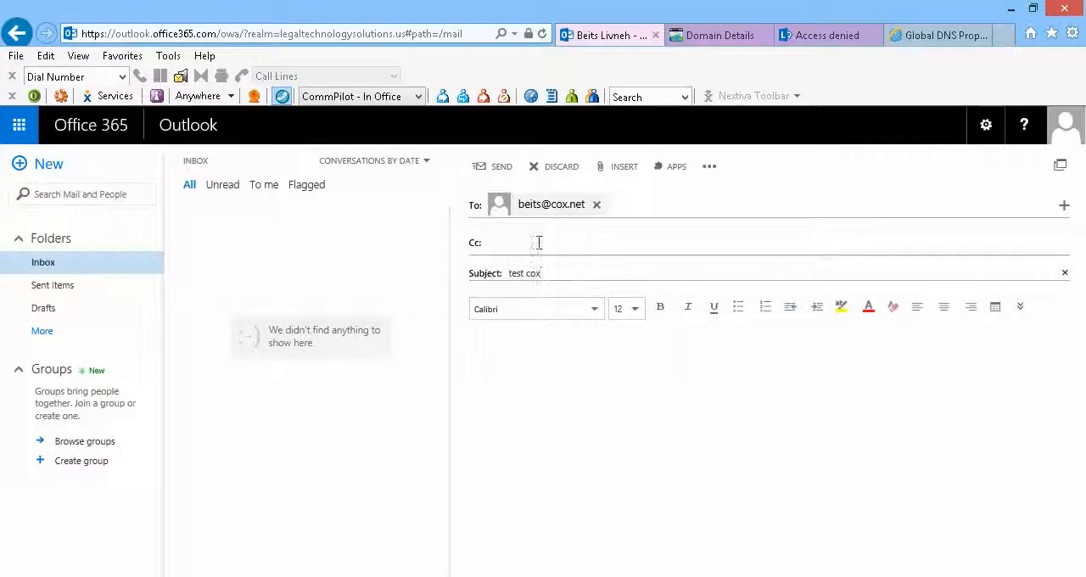
left_click(492, 166)
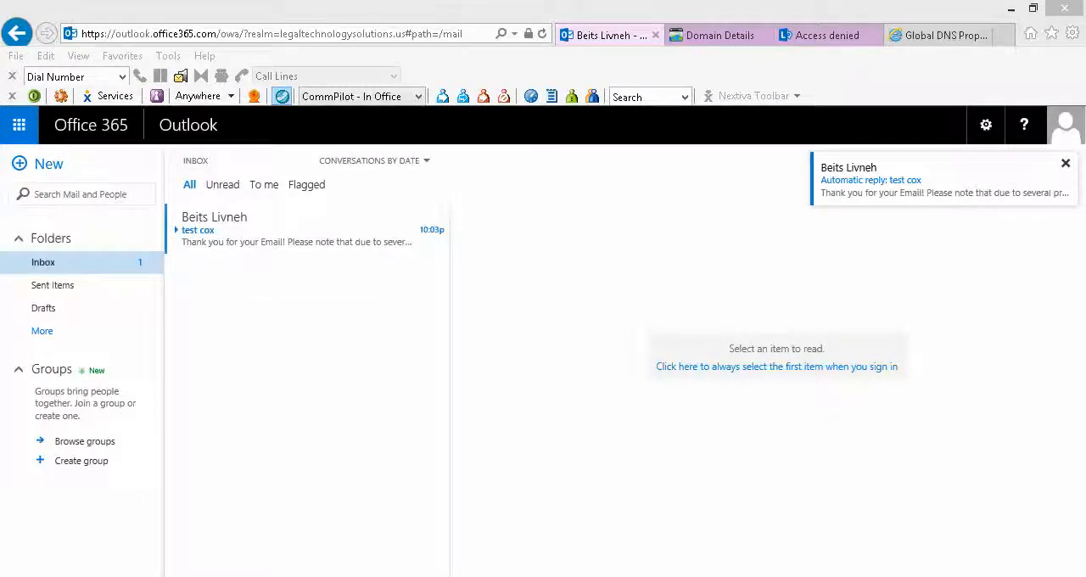
Open the reply to the "test cox" email and read its sender details and message text
left_click(253, 243)
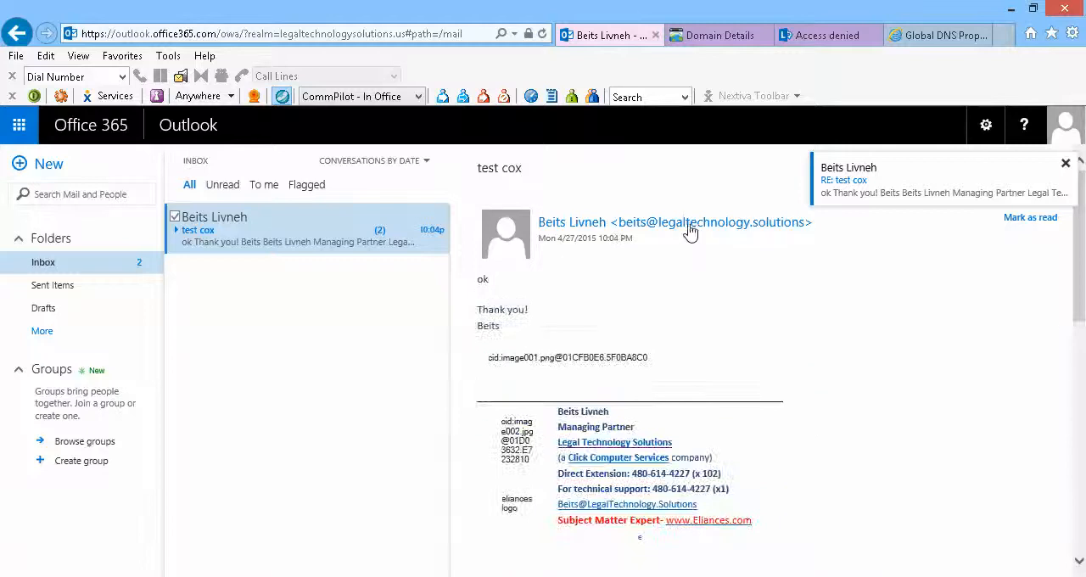
left_click(487, 283)
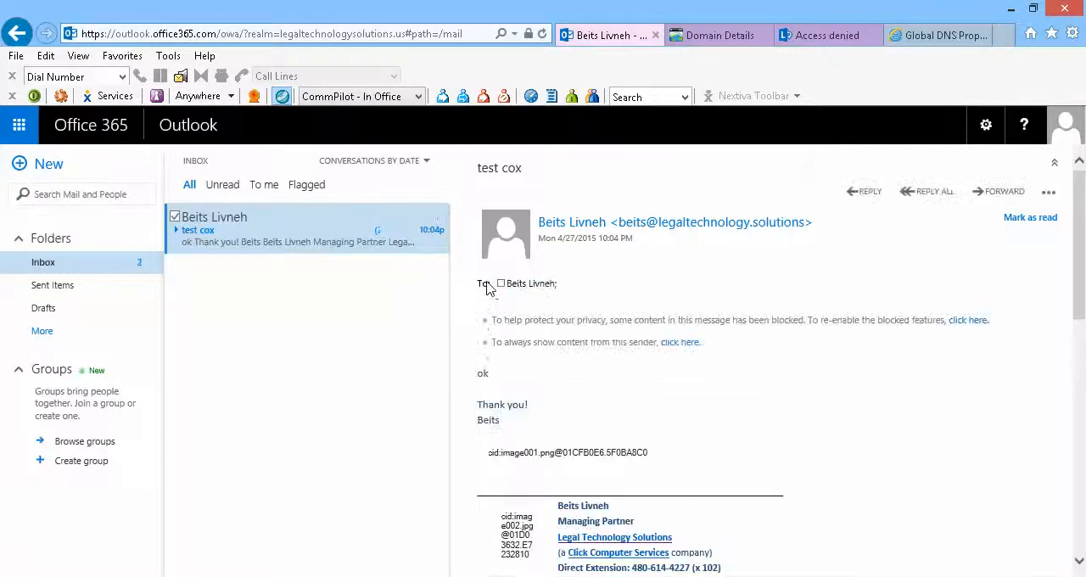
left_click_drag(480, 371, 528, 434)
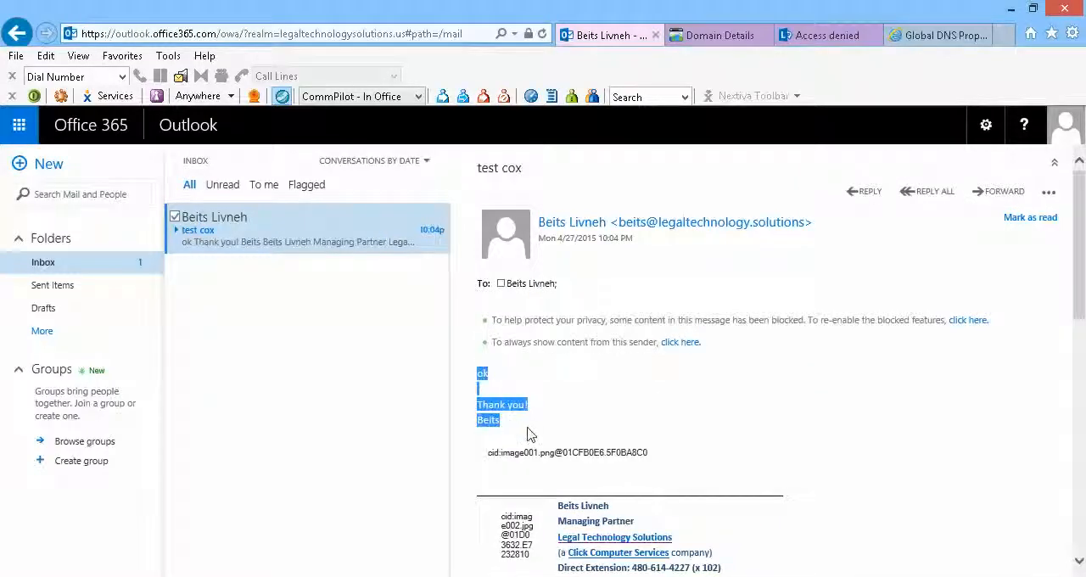
left_click(583, 430)
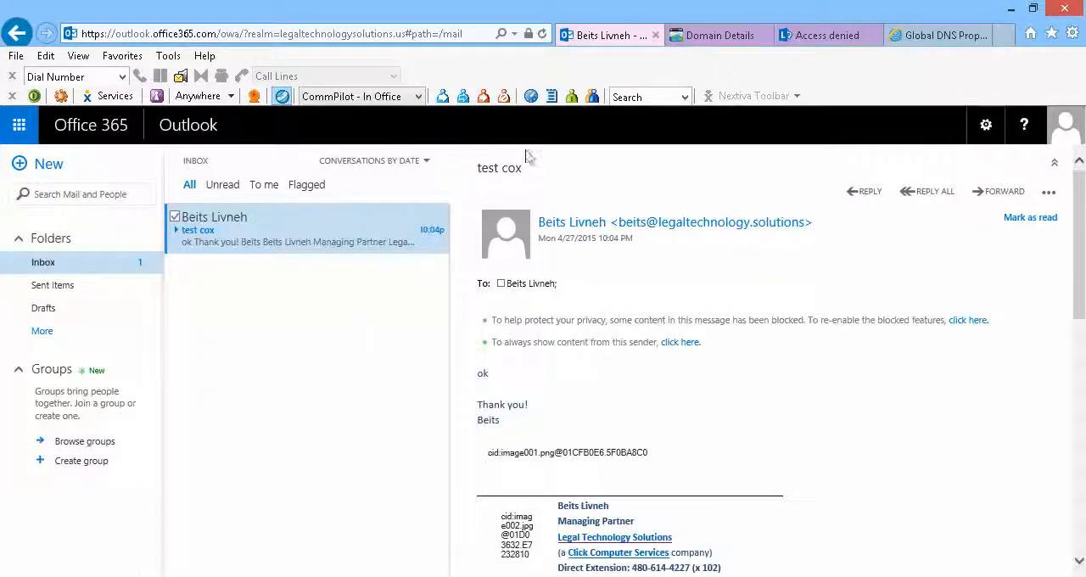
Open the Office 365 Calendar and look over the apps offered in the app launcher
left_click(21, 129)
left_click(165, 222)
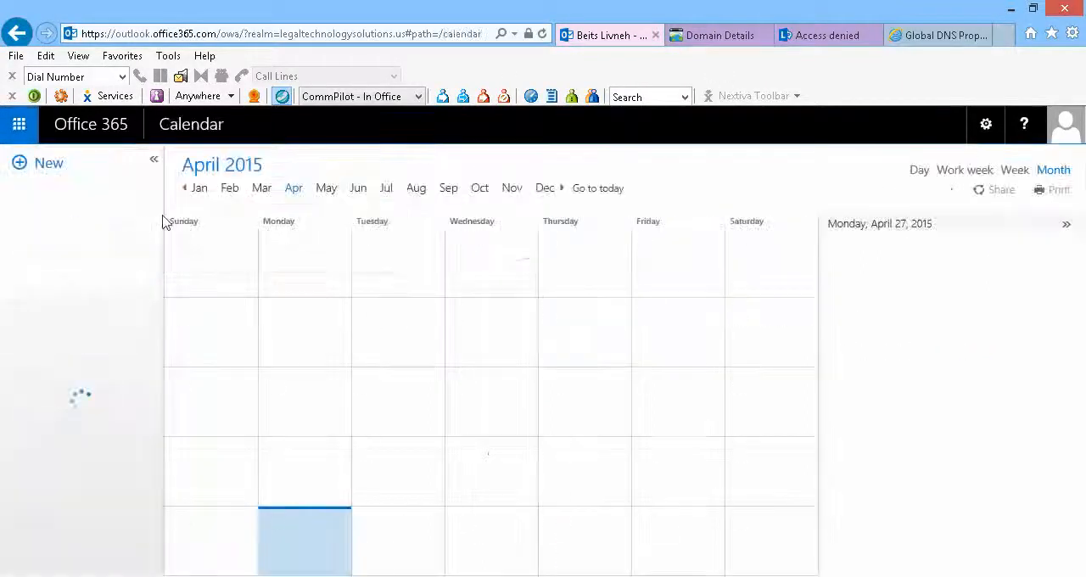
left_click(21, 129)
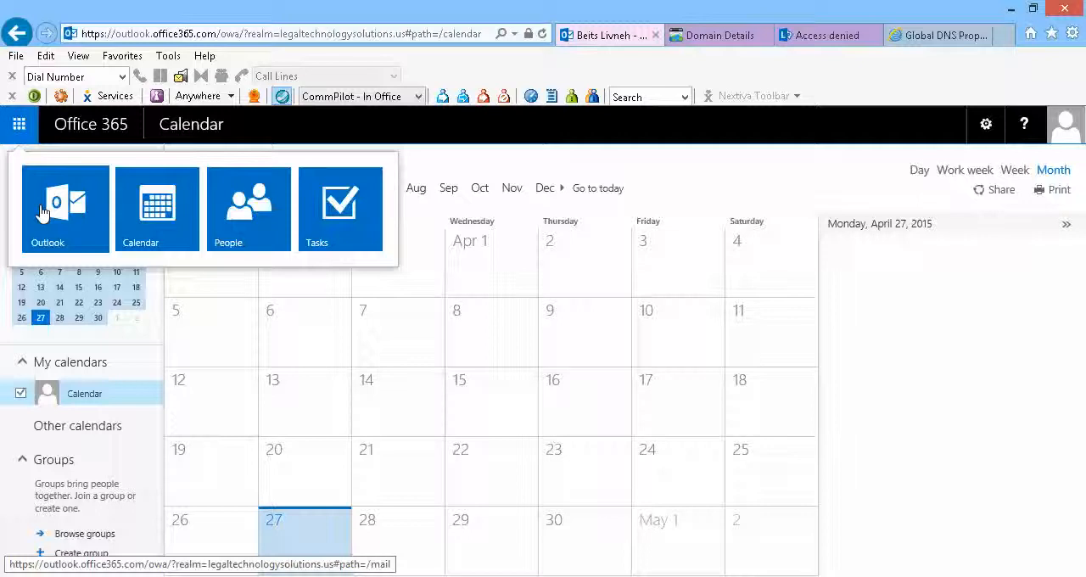
left_click(19, 127)
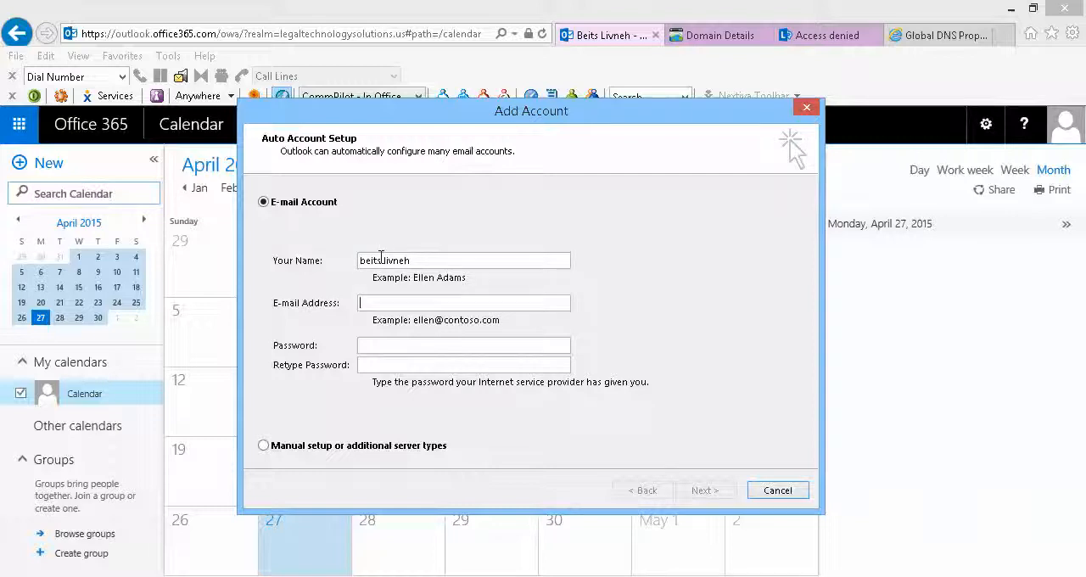
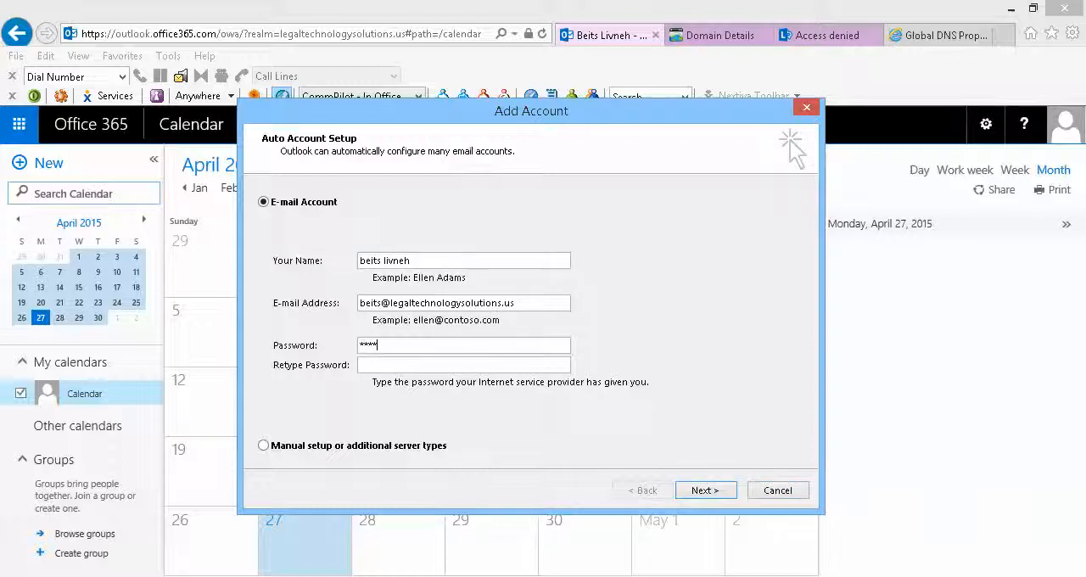
Enter the legaltechnologysolutions.us email address and the account password twice in Outlook's Add Account setup, and start the automatic configuration
type("*********")
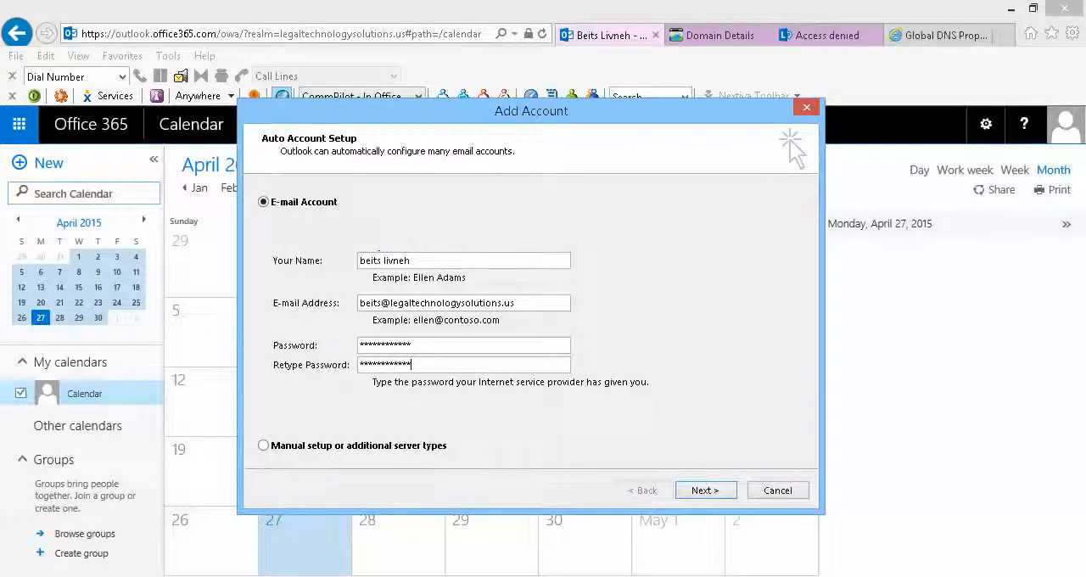
key("Return")
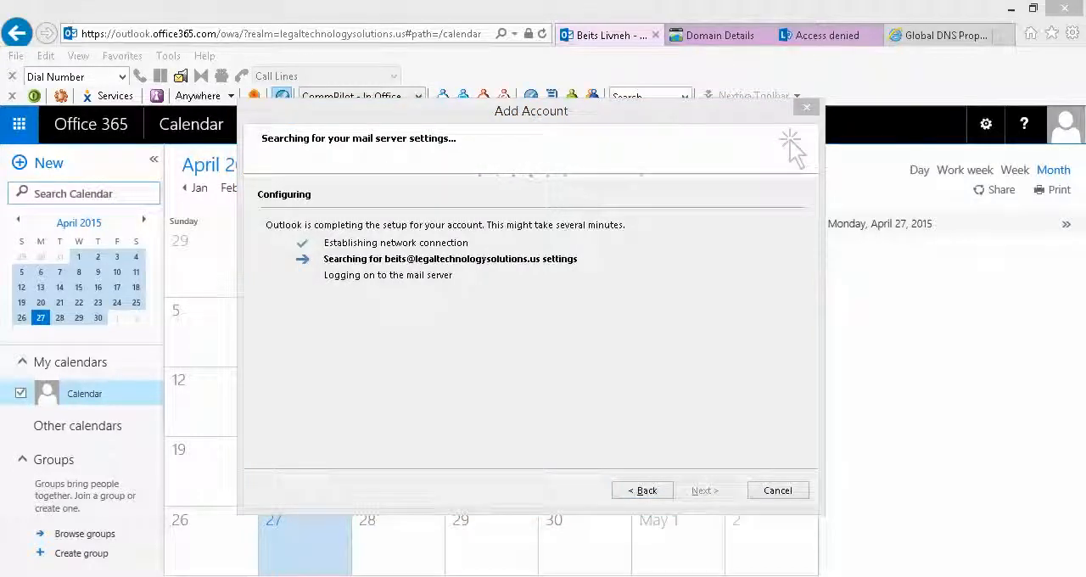
Locate the autodiscover CNAME record in the GoDaddy DNS zone file for legaltechnologysolutions.us
left_click(712, 35)
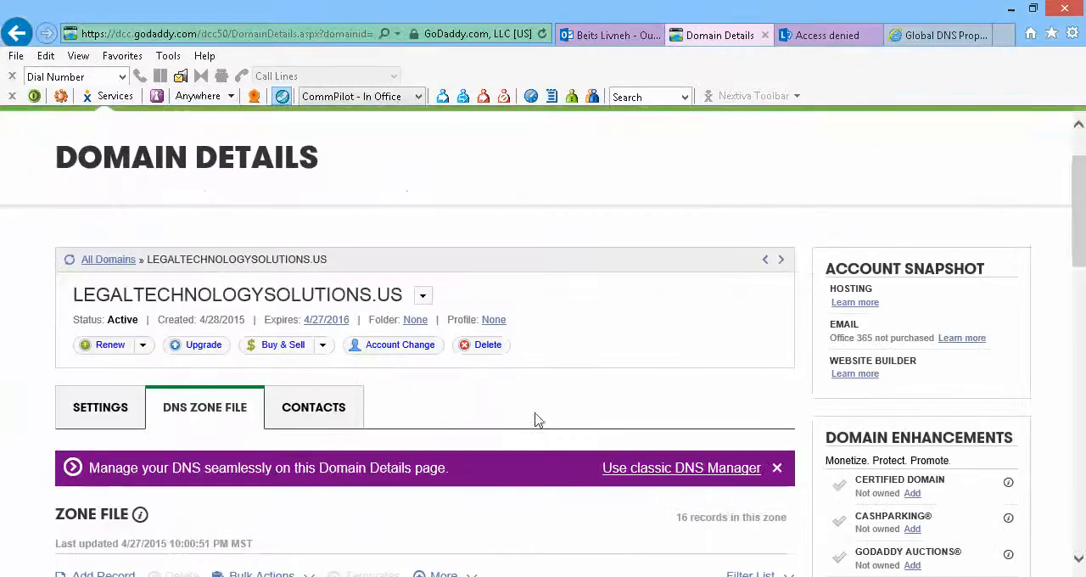
scroll(535, 421, "down", 3)
scroll(340, 429, "down", 3)
double_click(142, 464)
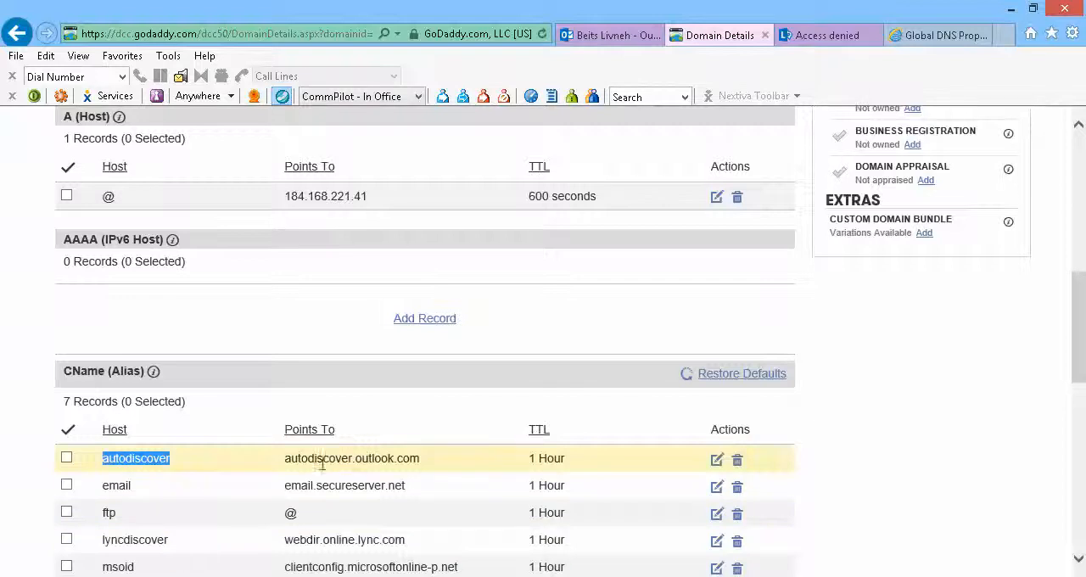
double_click(144, 464)
Review the domain name on the GoDaddy domain details page, and compare the autodiscover host with the address it points to
scroll(175, 363, "up", 2)
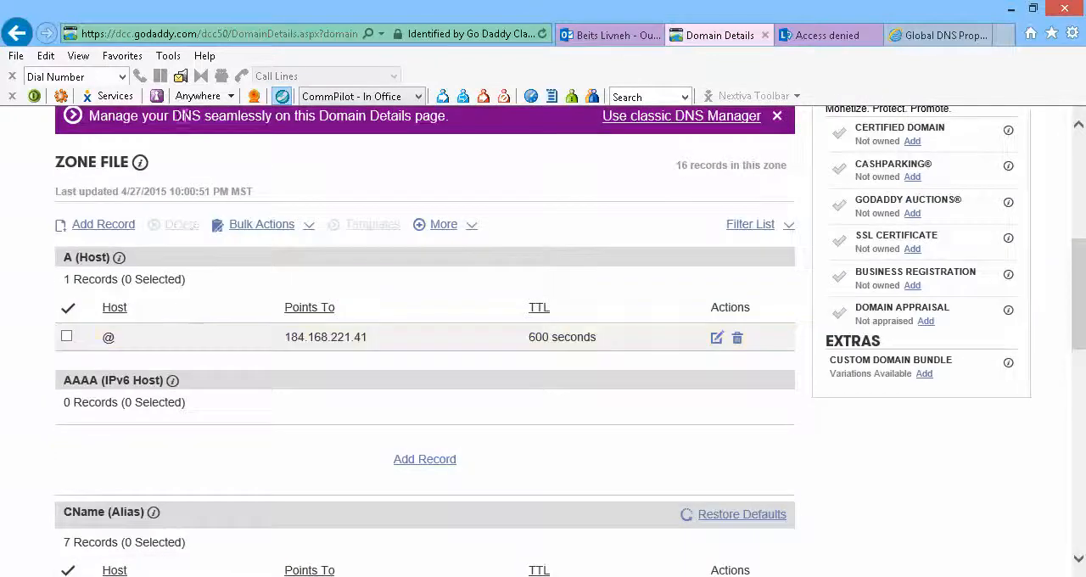
scroll(110, 204, "up", 1)
scroll(170, 195, "up", 2)
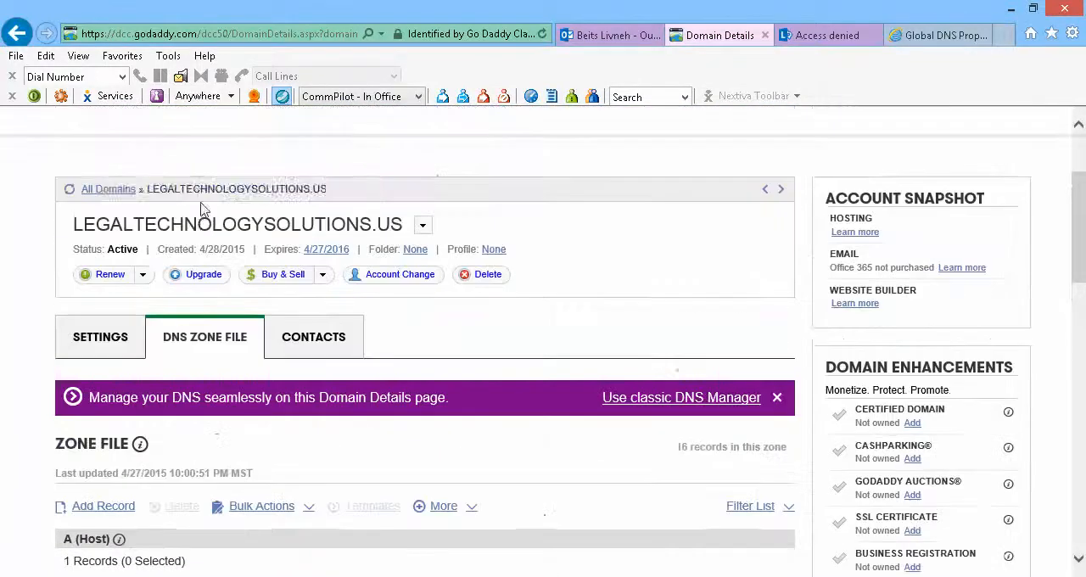
left_click_drag(75, 225, 399, 230)
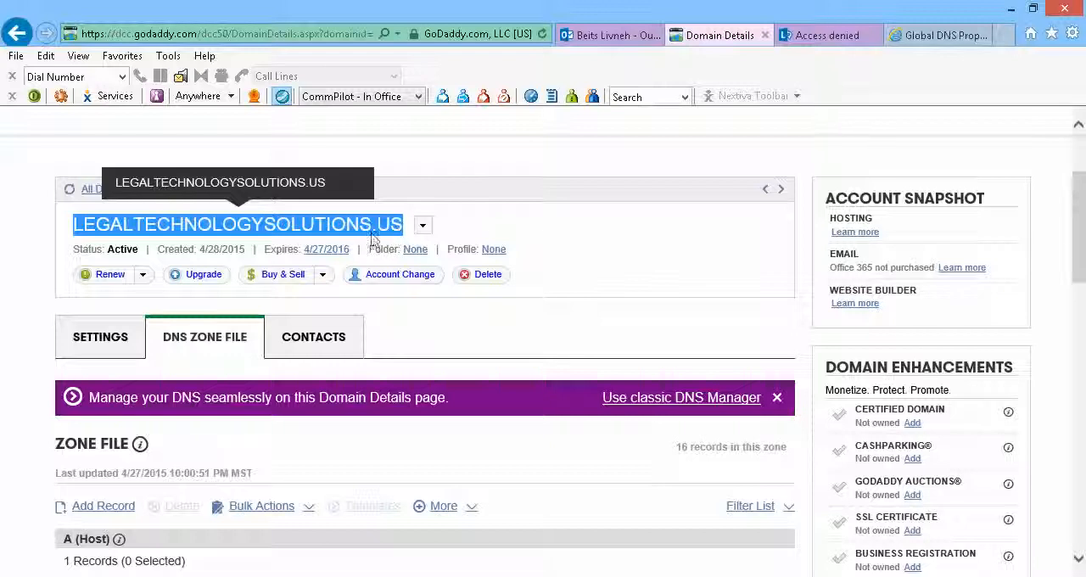
scroll(358, 236, "down", 1)
scroll(184, 514, "down", 5)
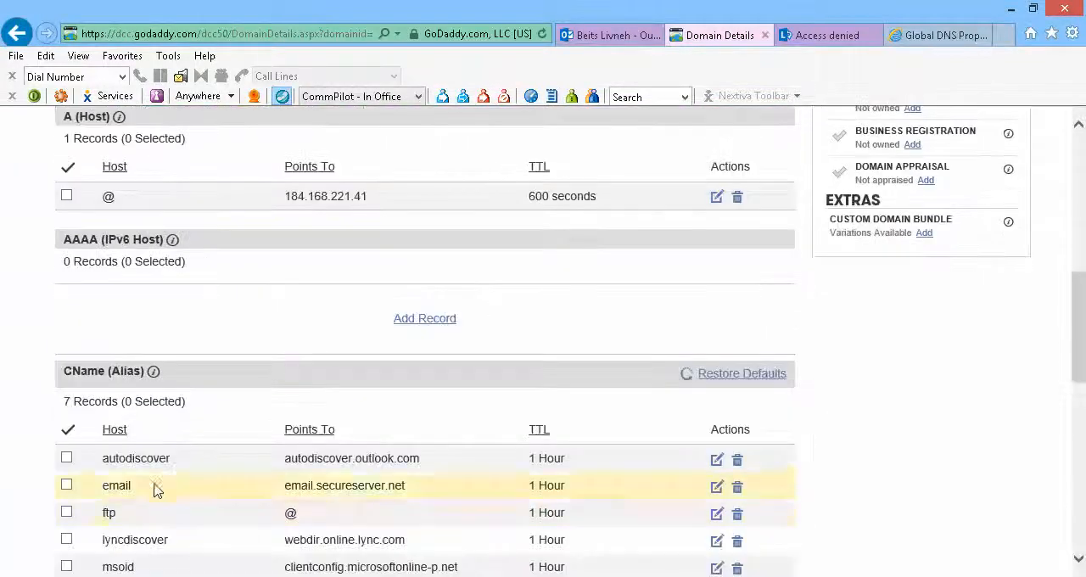
double_click(157, 464)
left_click_drag(297, 463, 409, 460)
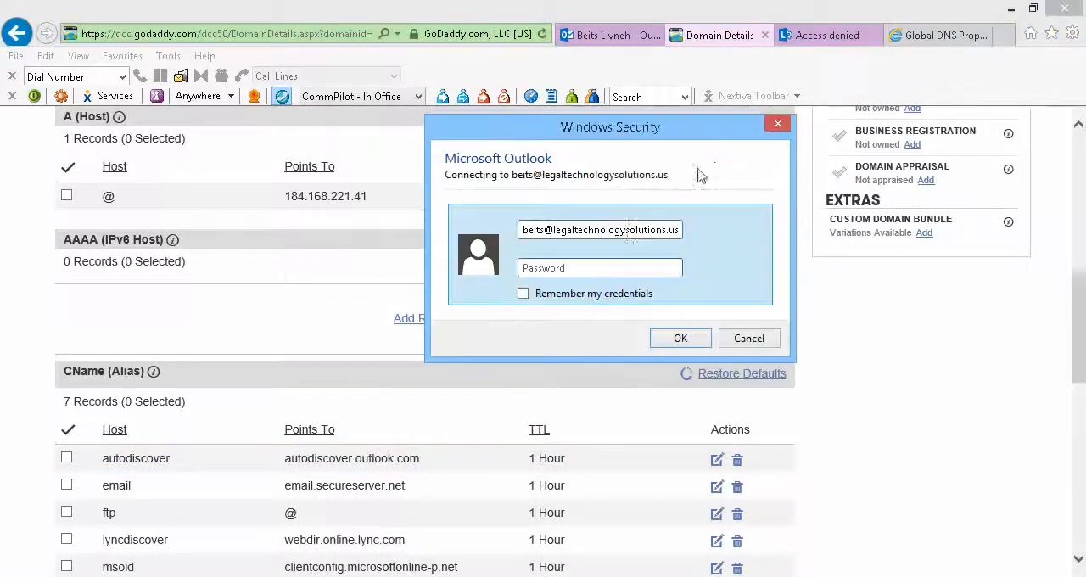
Enter the account password in the Outlook credentials prompt, have the credentials remembered, and submit them
left_click(613, 272)
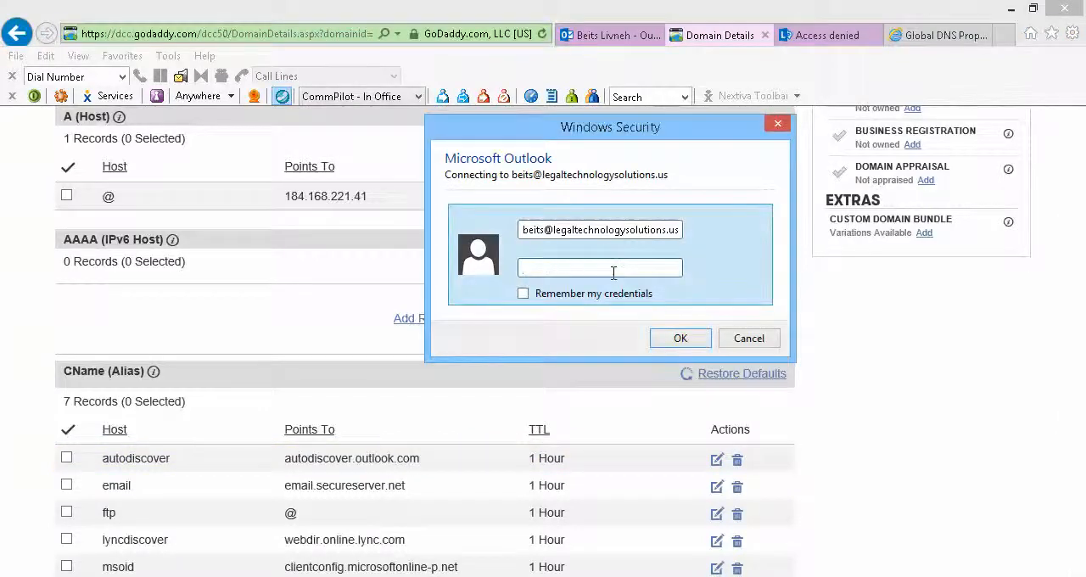
type("•••••")
key("BackSpace")
key("BackSpace")
key("BackSpace")
key("BackSpace")
key("BackSpace")
type("••••")
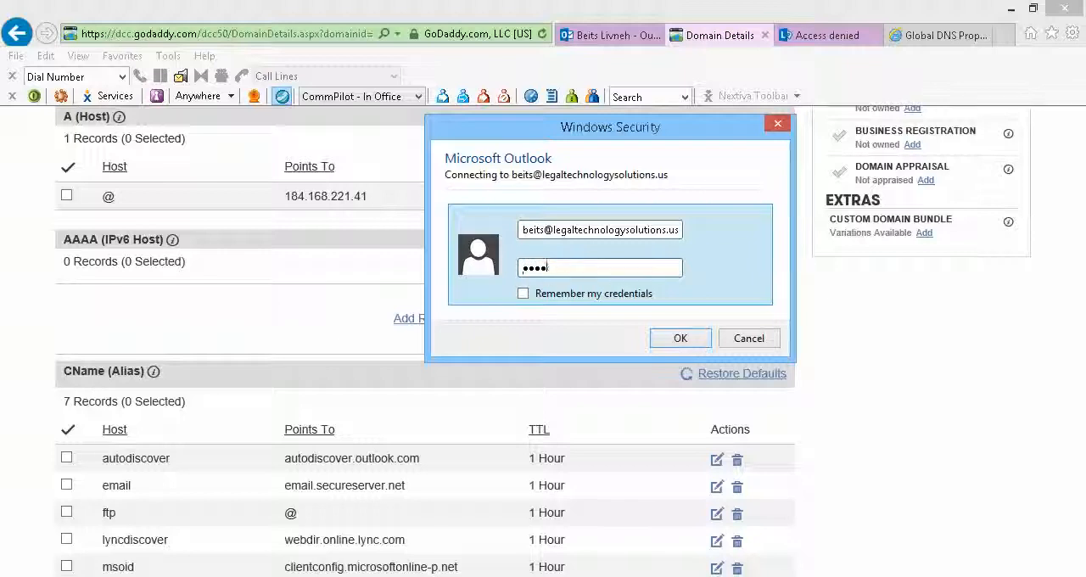
left_click(636, 293)
left_click(681, 337)
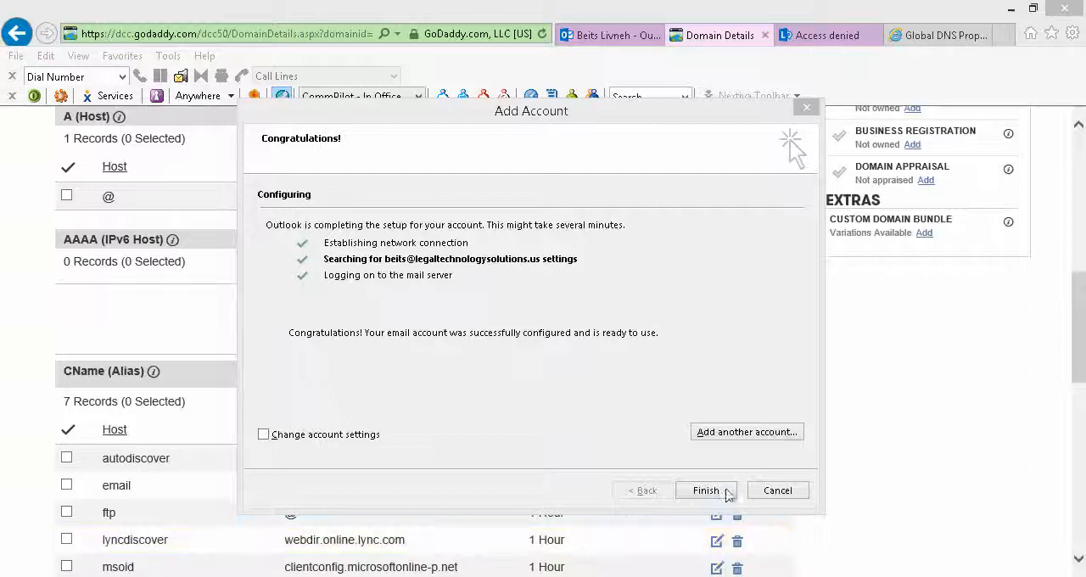
Finish the Add Account setup and accept the notice to restart Outlook
left_click(516, 357)
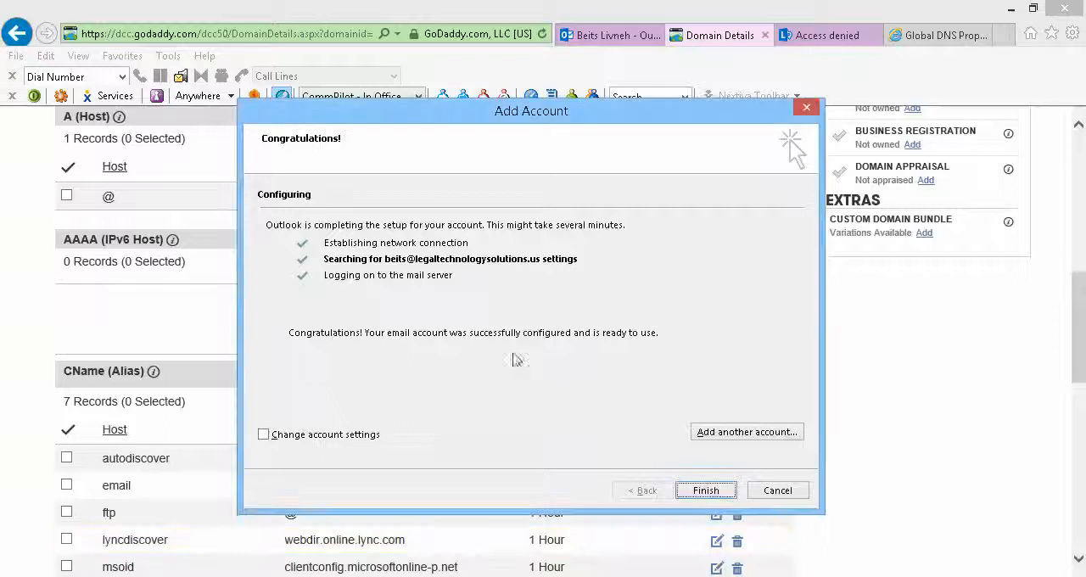
left_click(703, 492)
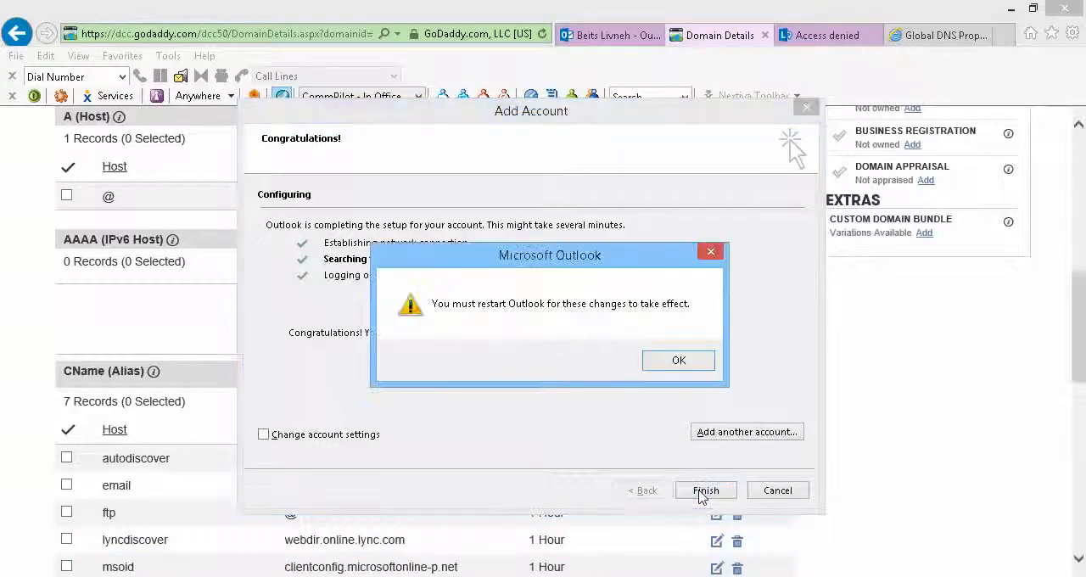
left_click(676, 361)
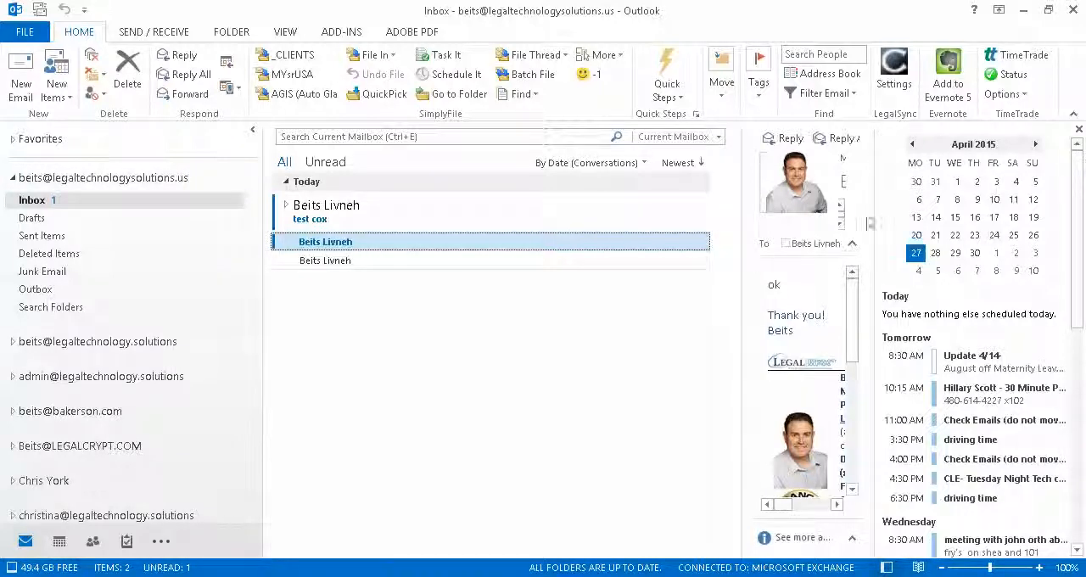
Switch Outlook to the calendar and show only the legaltechnologysolutions.us account's calendar, hiding the other accounts' calendars
left_click(59, 542)
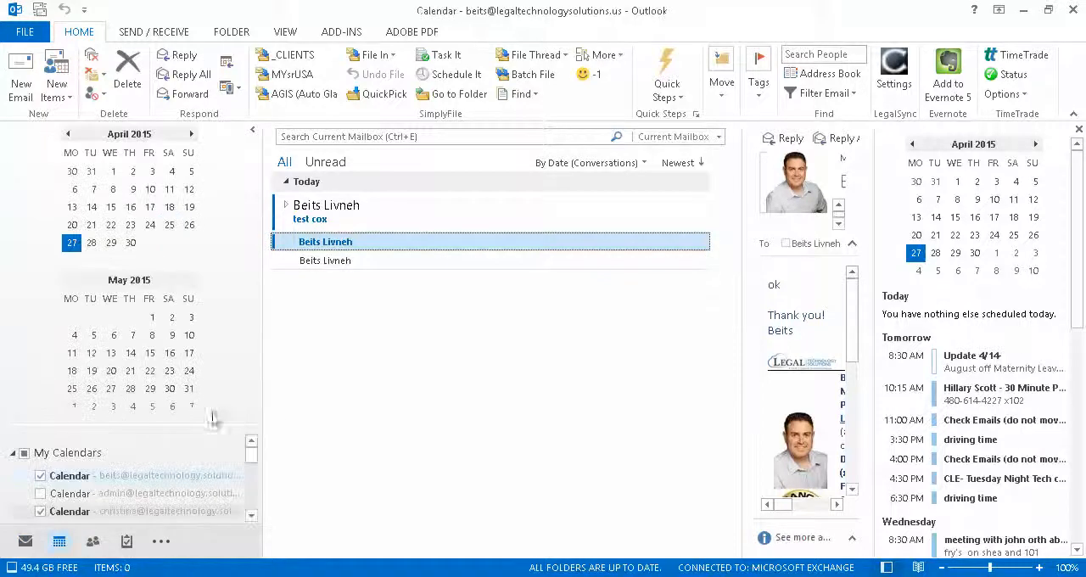
left_click(40, 476)
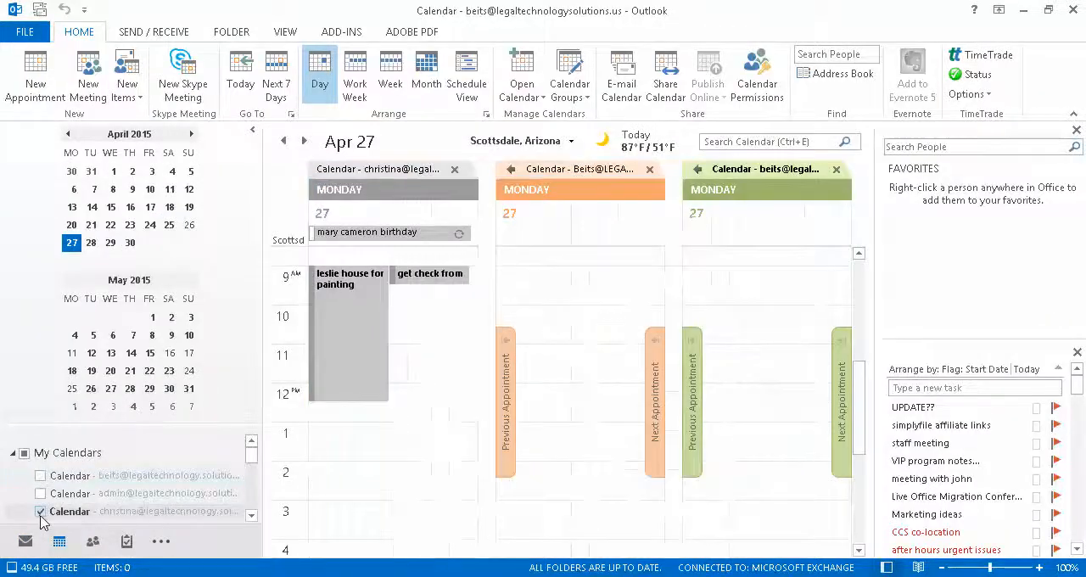
left_click(40, 512)
scroll(47, 510, "down", 1)
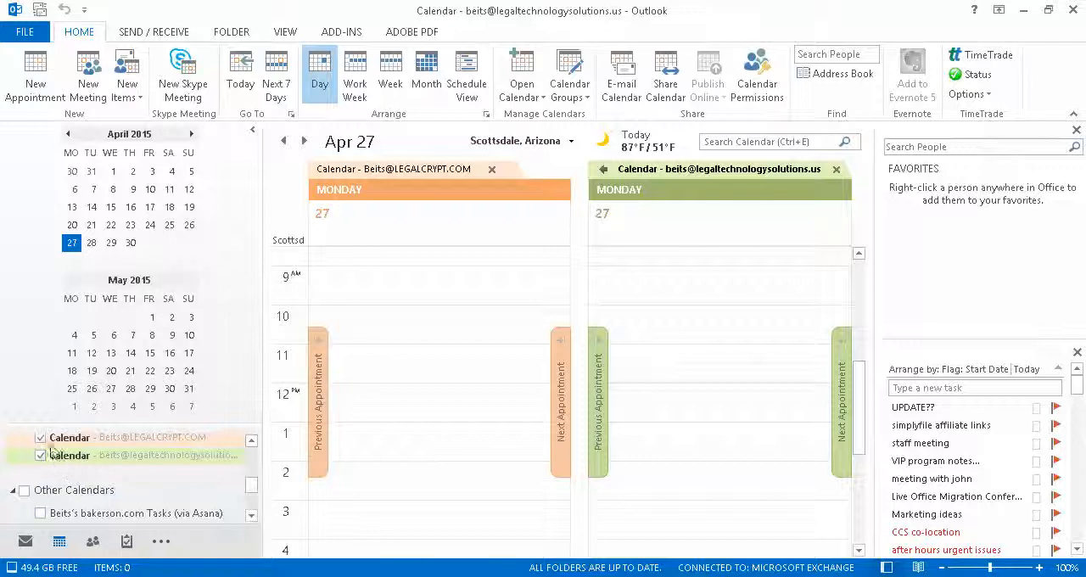
left_click(40, 438)
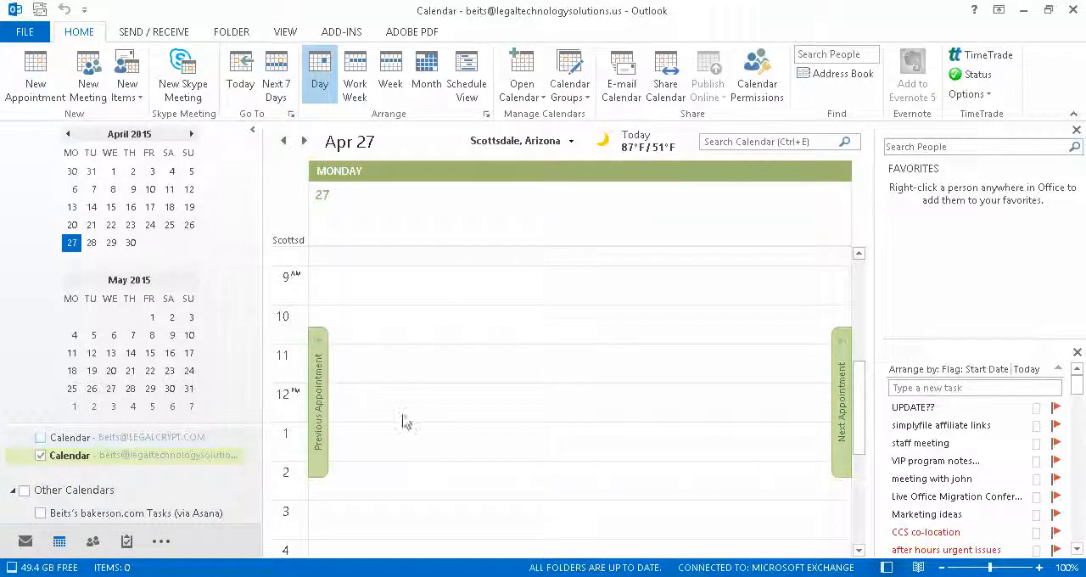
Create an appointment titled "test" at 8:30 PM on April 27 in the legaltechnologysolutions.us calendar
left_click(447, 472)
scroll(448, 468, "down", 5)
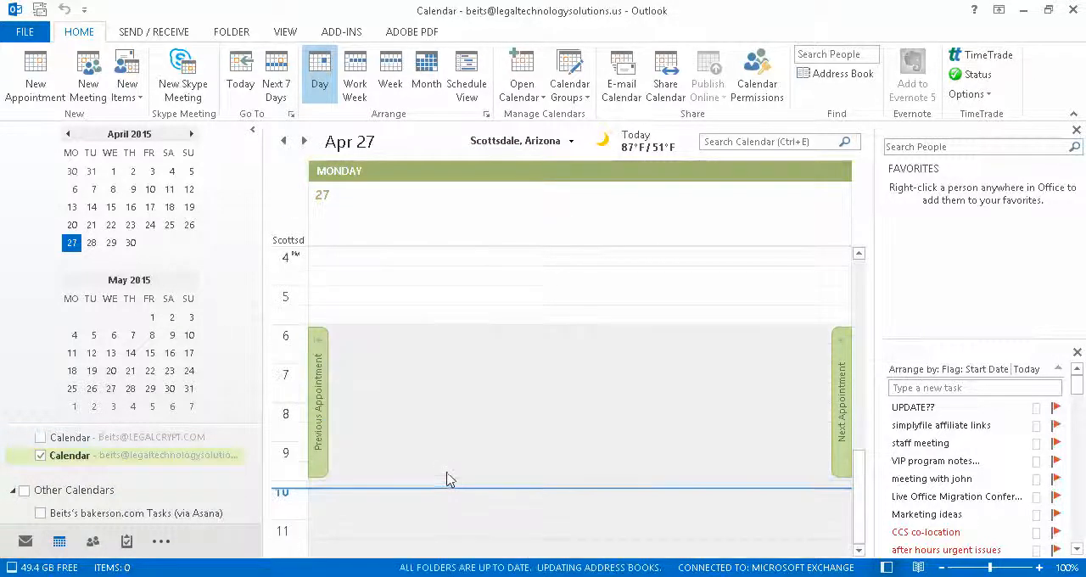
left_click(429, 431)
type("test")
key("Return")
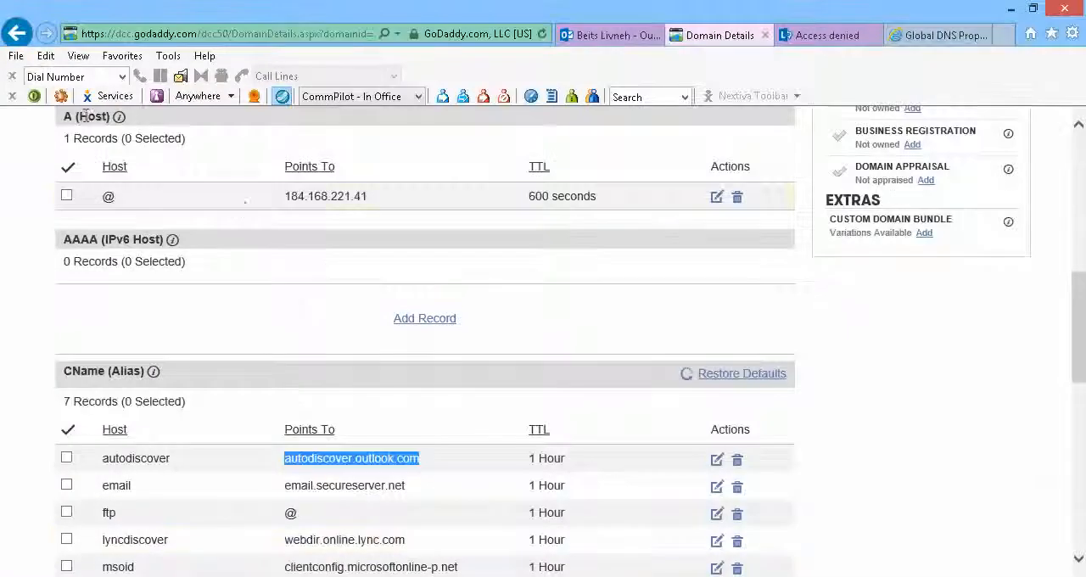
Switch to the Office 365 web calendar in the browser and show it in Day view to check for the test appointment
scroll(40, 166, "up", 10)
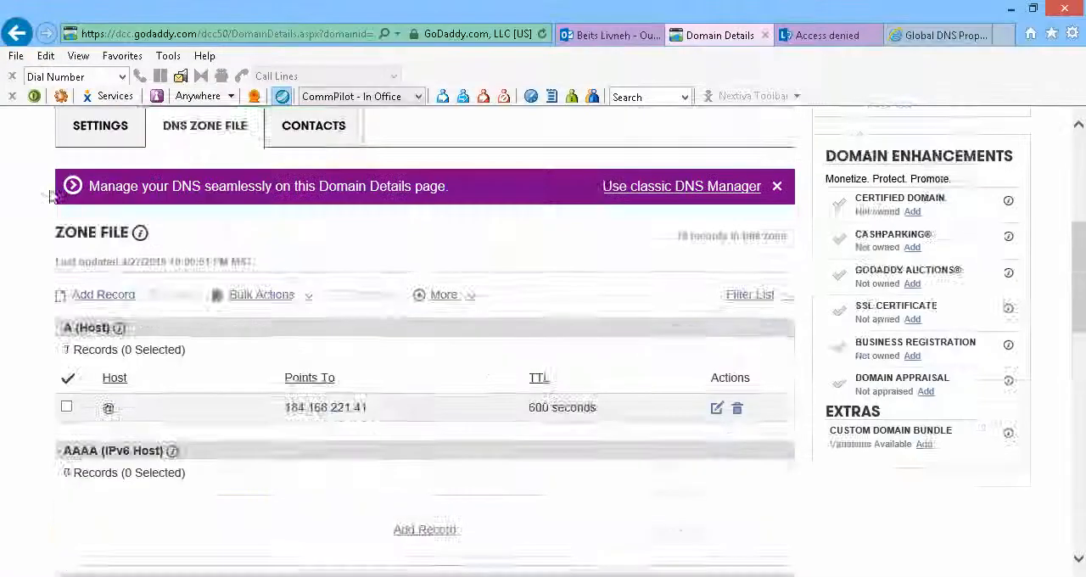
left_click(623, 34)
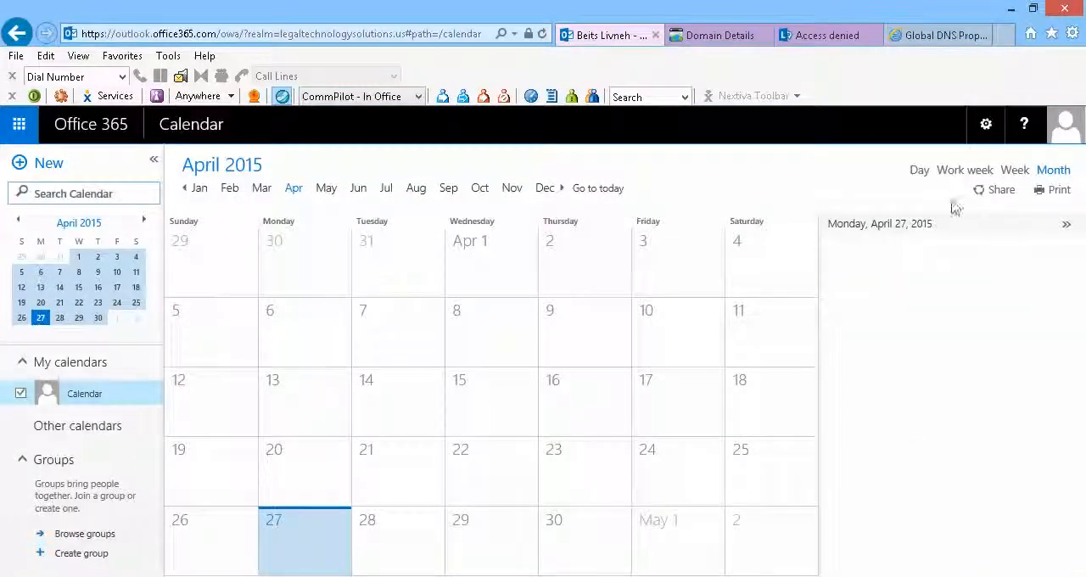
left_click(921, 170)
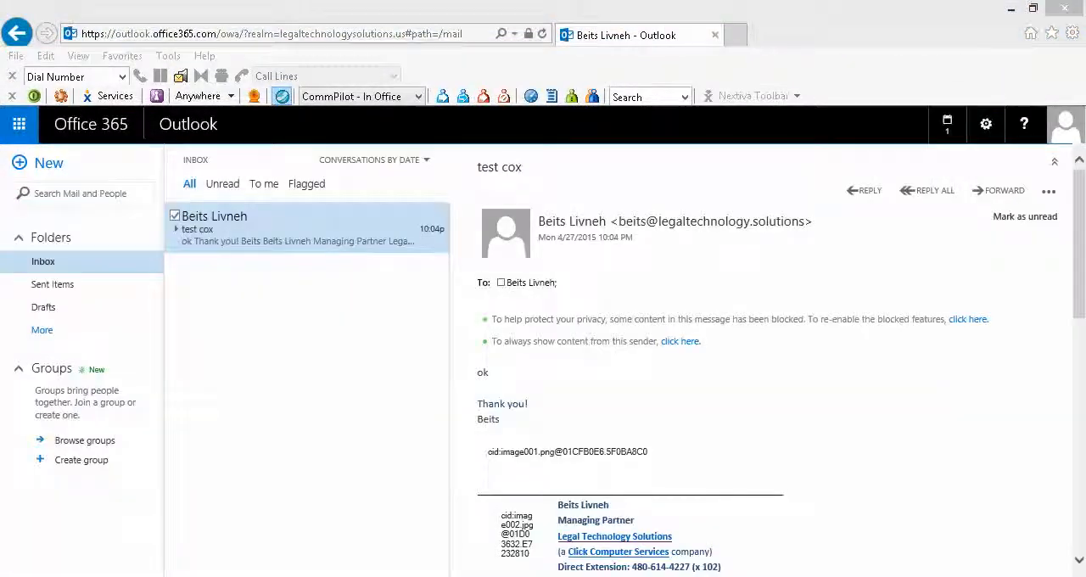
Look over the apps available in Office 365 on the web and open People
left_click(19, 124)
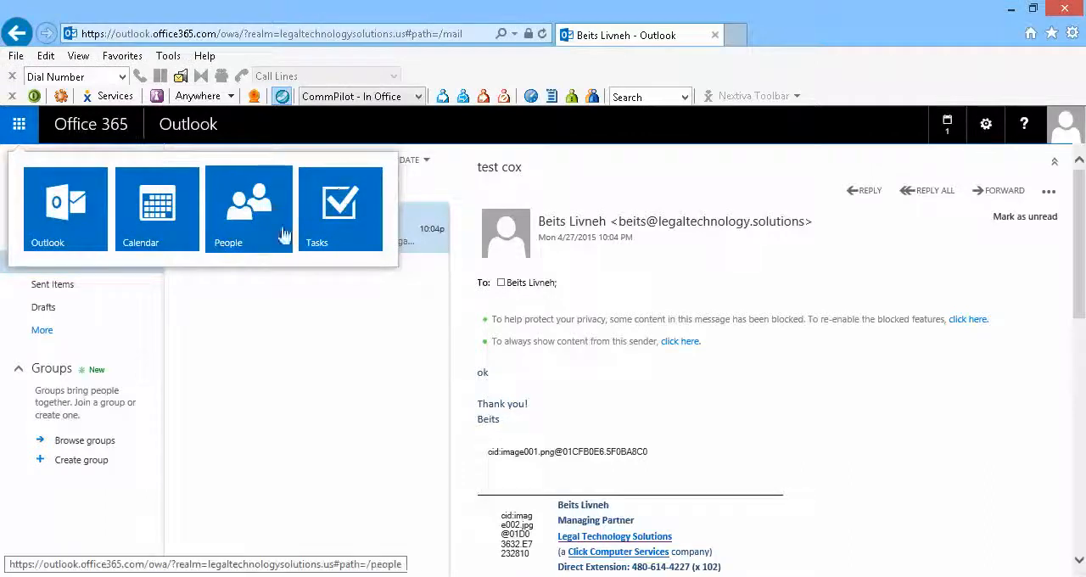
left_click(100, 125)
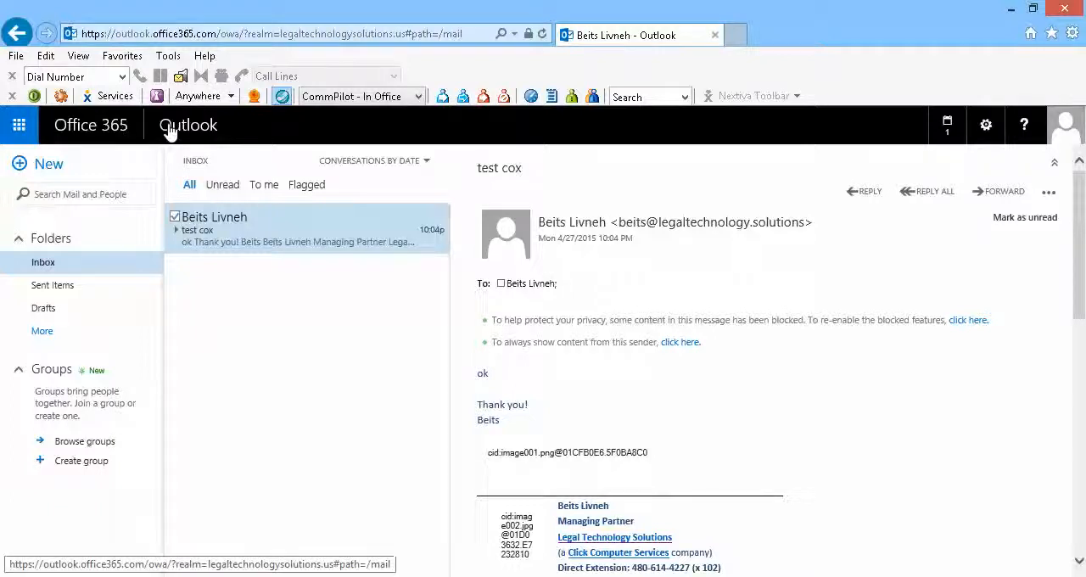
left_click(18, 125)
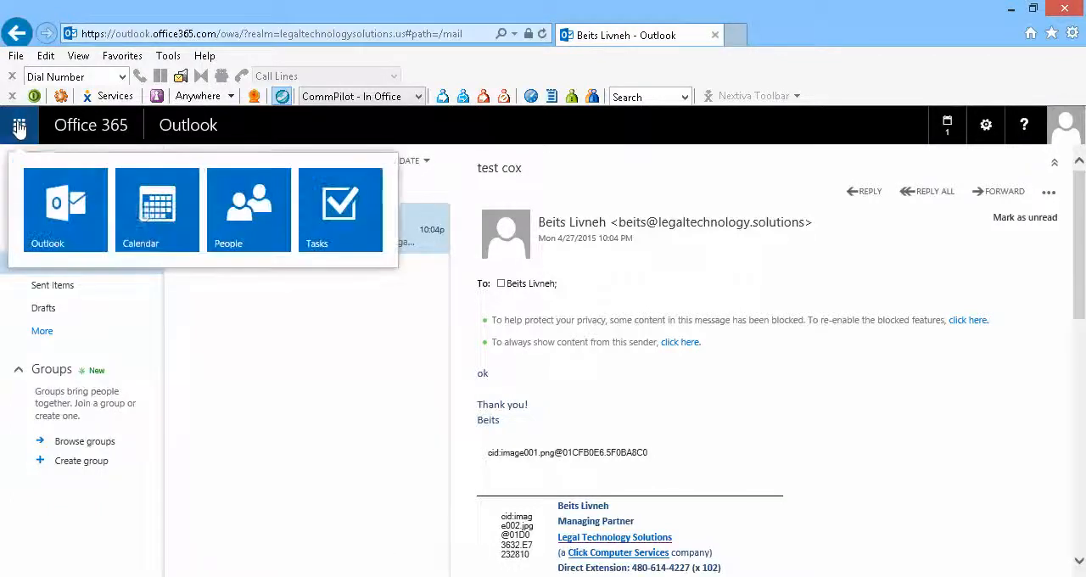
left_click(273, 227)
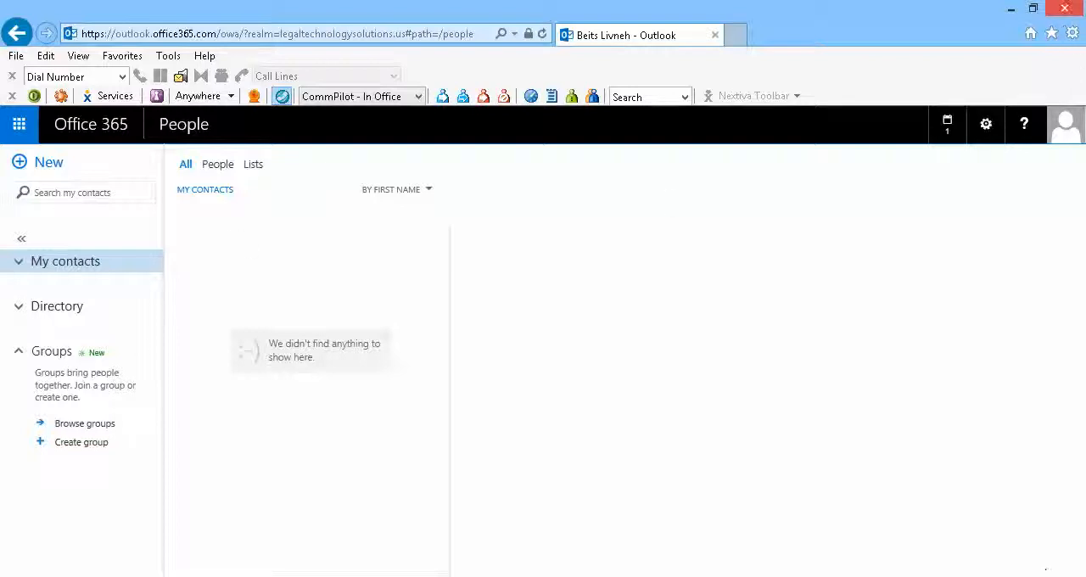
Go to the Legal Technology Solutions website at legaltechnology.solutions in the browser
left_click(1065, 7)
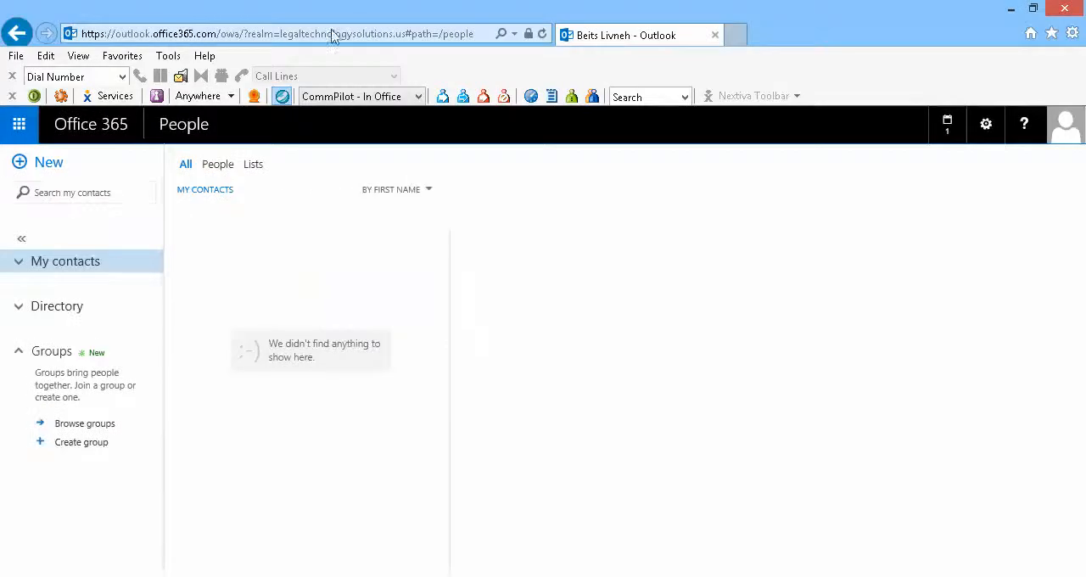
left_click(333, 34)
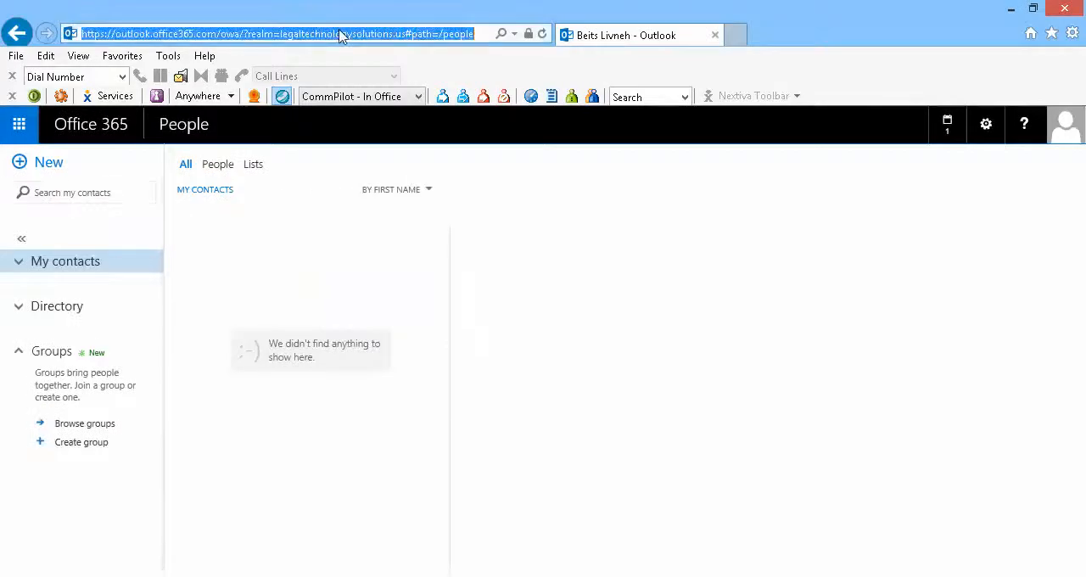
type("legaltechnology.solutions/")
key("Return")
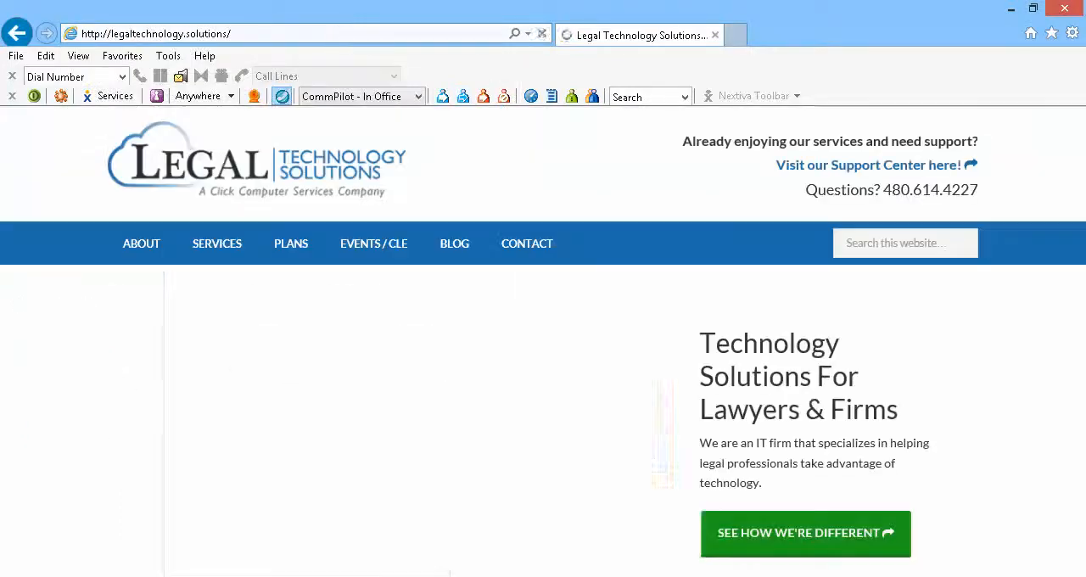